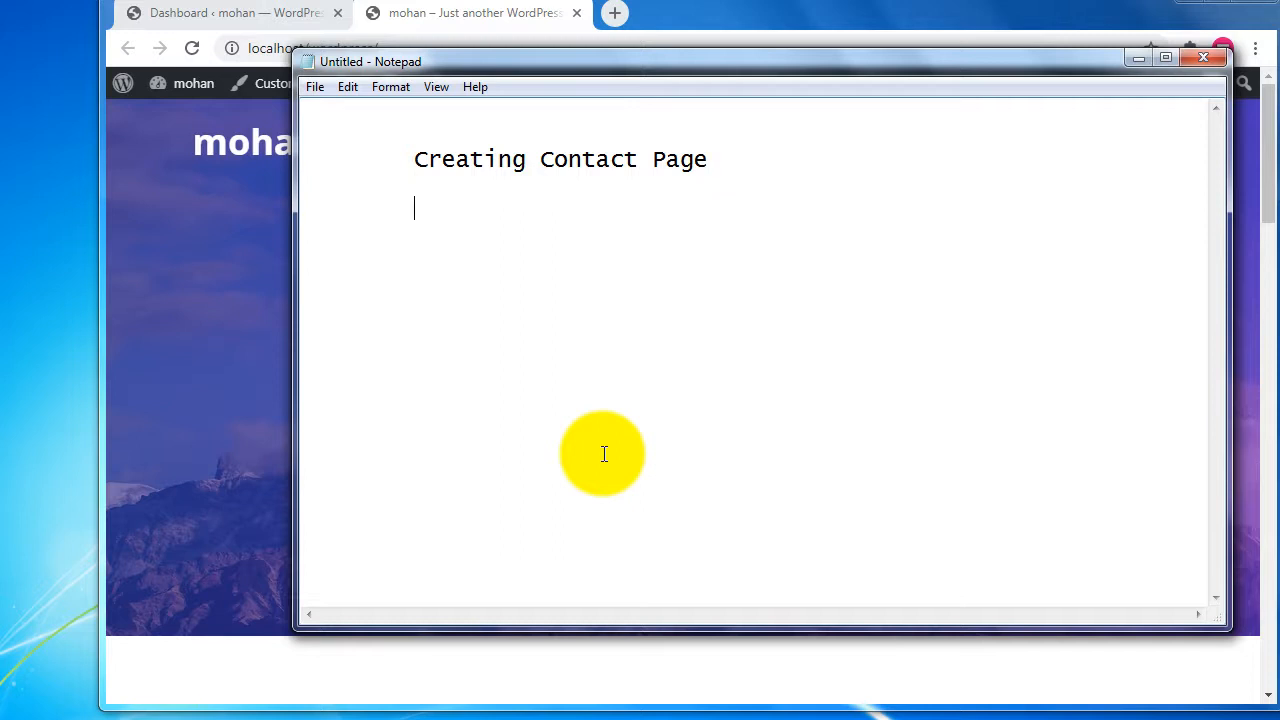
# Type a 'plugins' heading followed by 'contact form 7' in Notepad.
pyautogui.write('plugins')
pyautogui.press('Return')
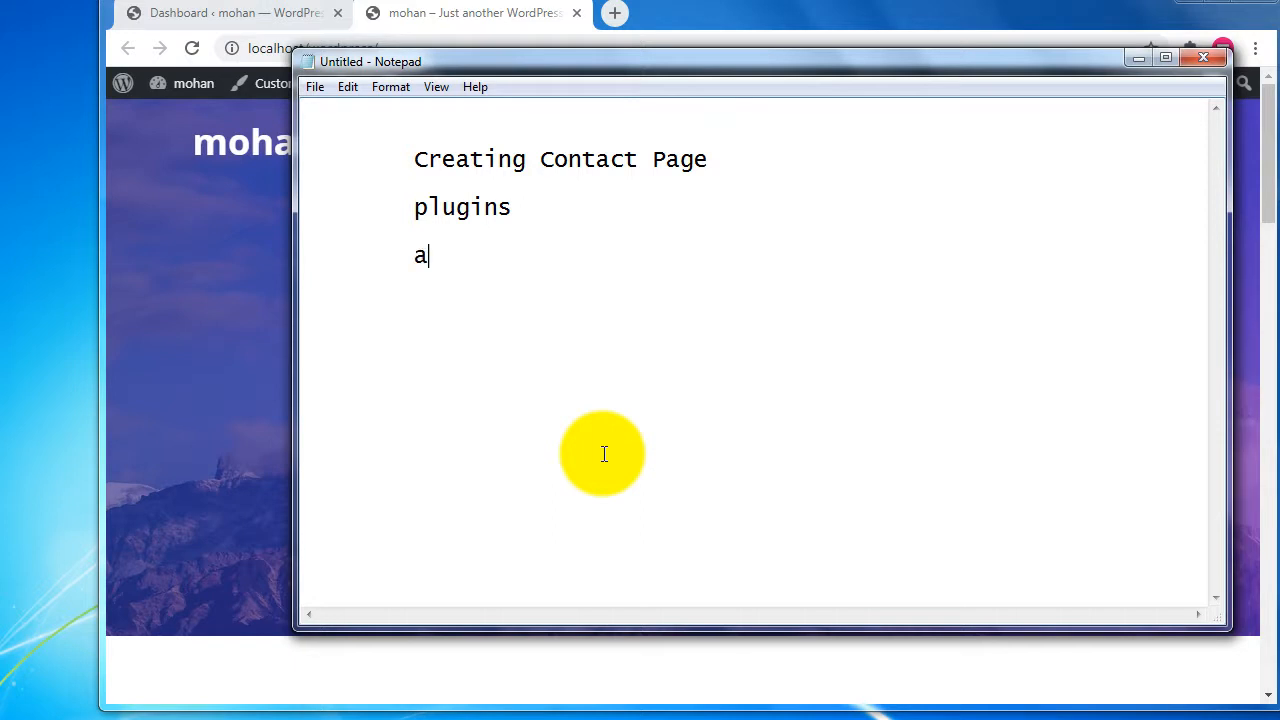
pyautogui.write('wp cnt')
pyautogui.press('BackSpace')
pyautogui.press('BackSpace')
pyautogui.write('ontact form 7')
pyautogui.press('Return')
# Add 'gravity contact form' and 'woufoo form builder' lines, fixing the typos.
pyautogui.write('wp')
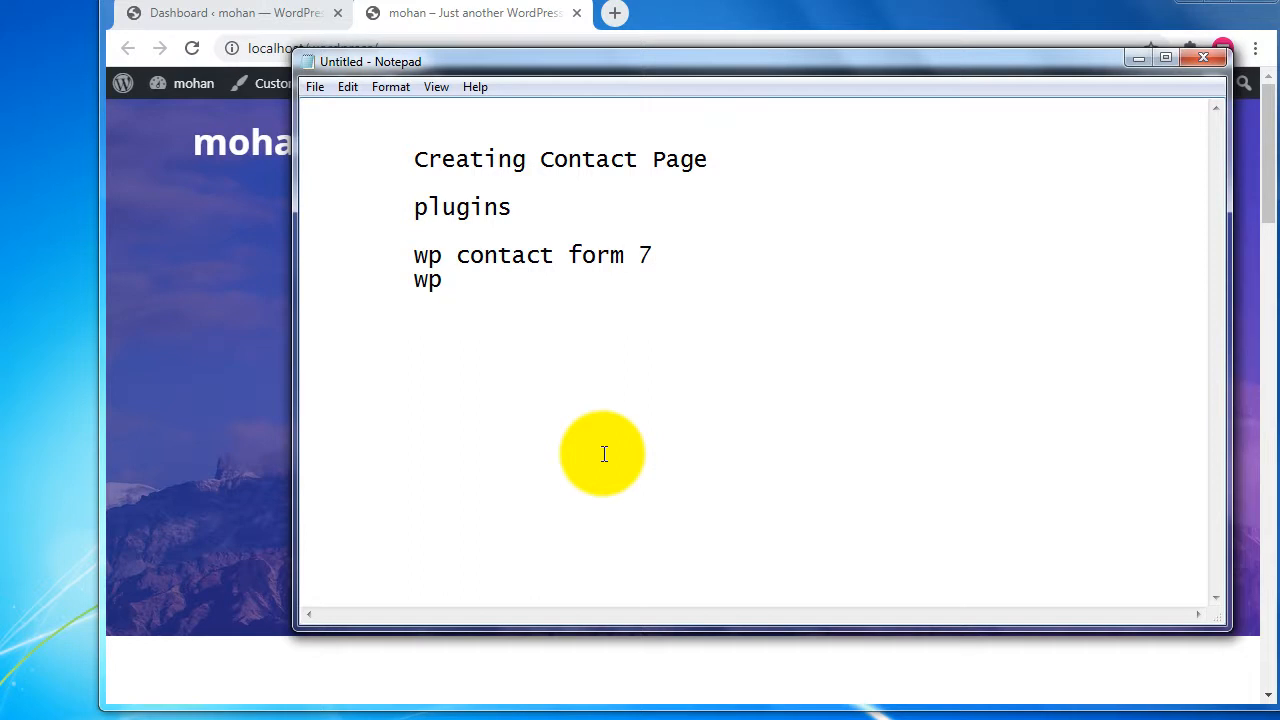
pyautogui.press('BackSpace')
pyautogui.press('BackSpace')
pyautogui.press('BackSpace')
pyautogui.write('gravity contact form')
pyautogui.press('Return')
pyautogui.write('wo')
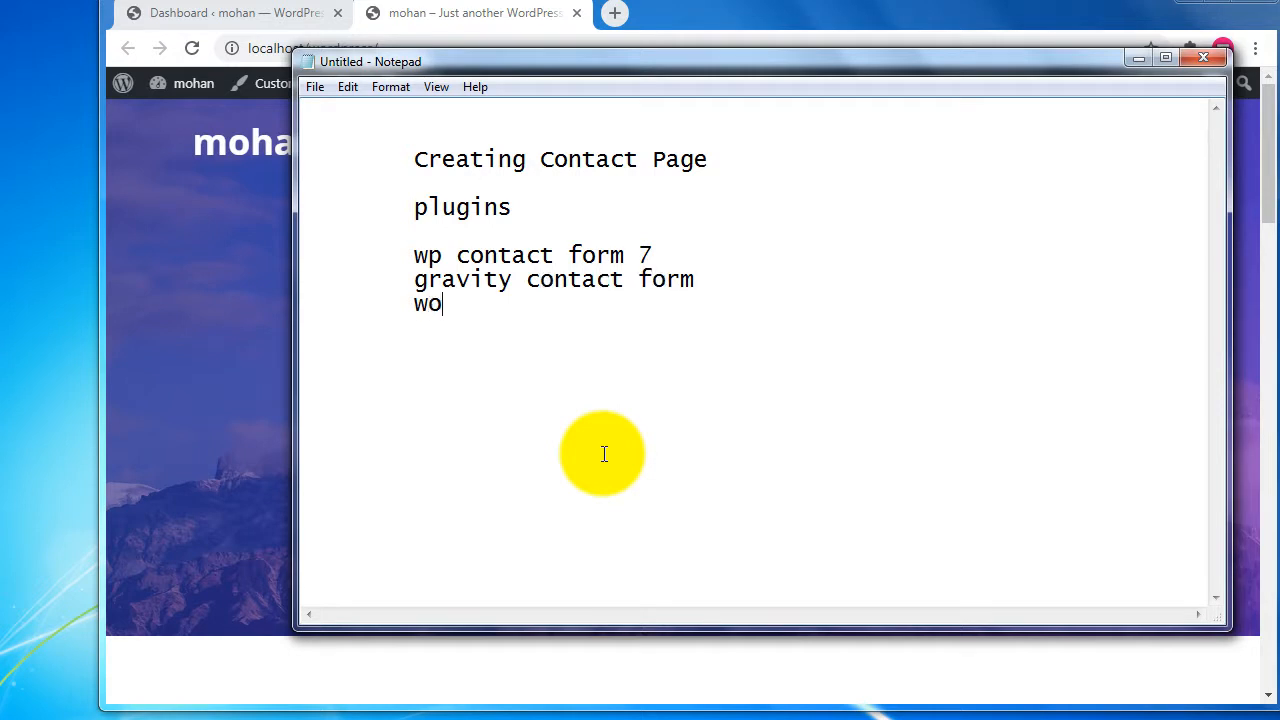
pyautogui.write('ufo')
pyautogui.press('BackSpace')
pyautogui.write('ufoo fon')
pyautogui.press('BackSpace')
pyautogui.write('r')
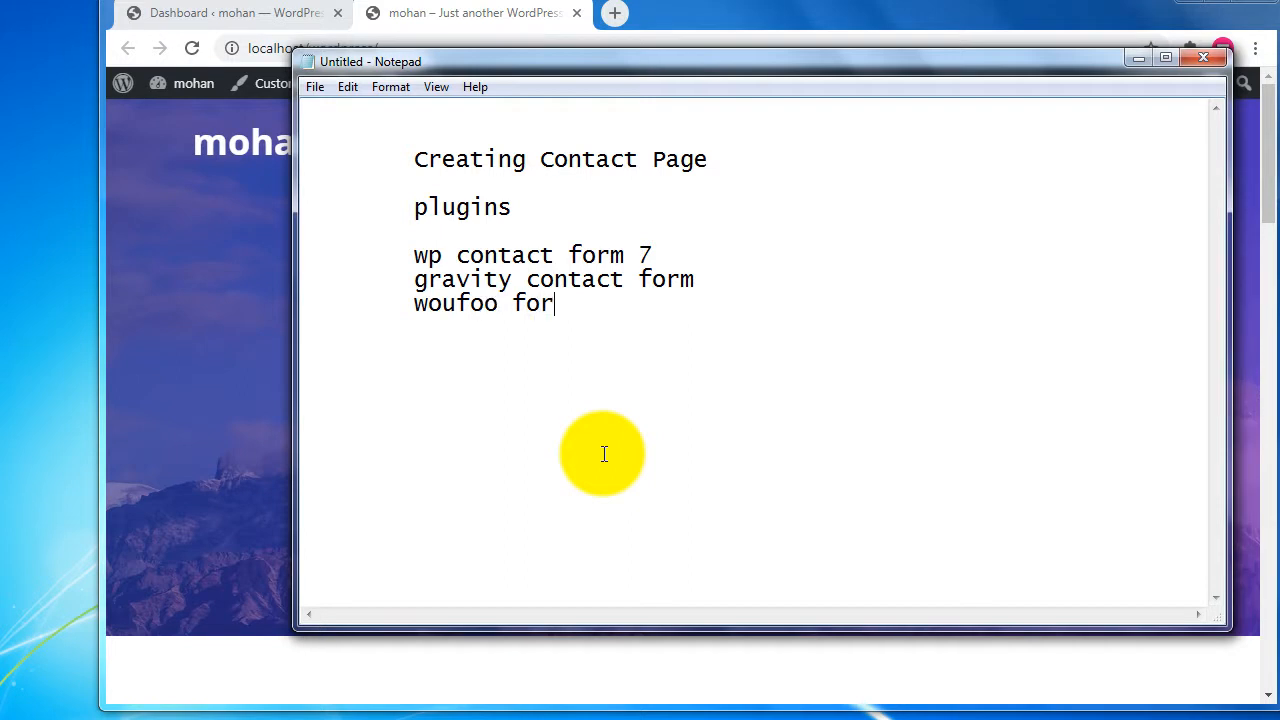
pyautogui.write('m builder')
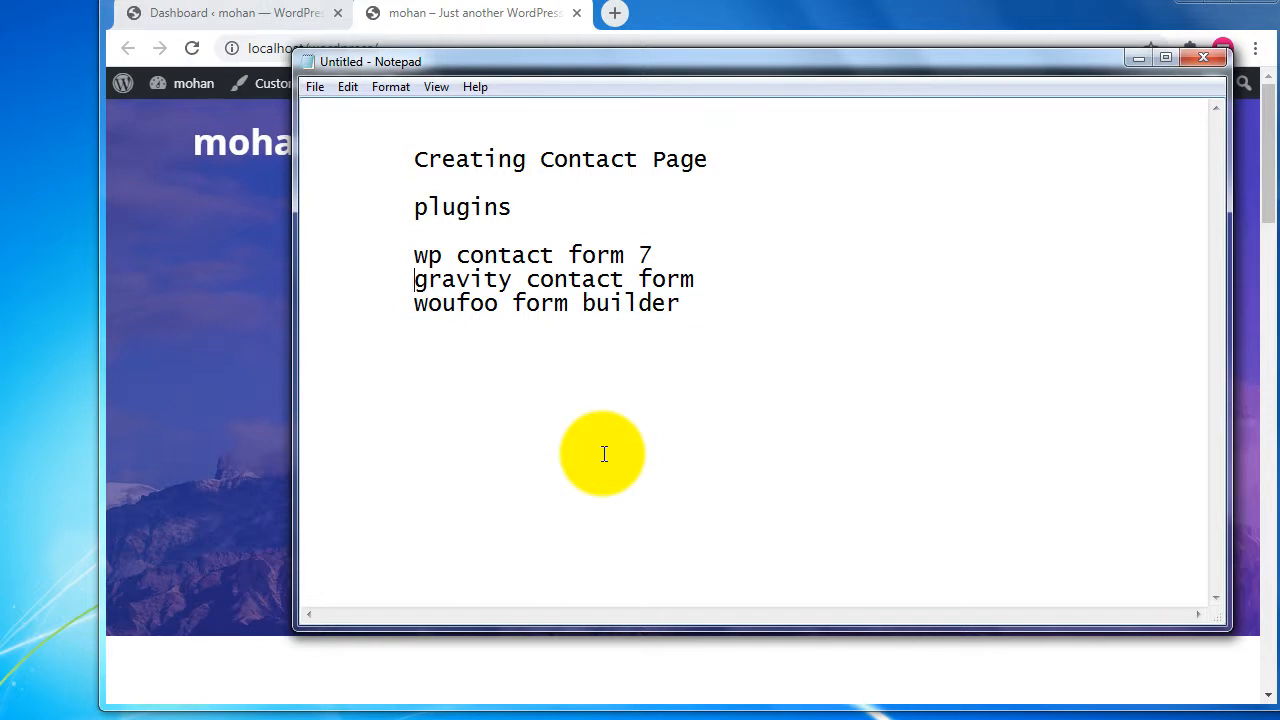
# Insert a 'wp contact form' line below contact form 7 and select it.
pyautogui.press('Delete')
pyautogui.press('Delete')
pyautogui.press('Delete')
pyautogui.press('End')
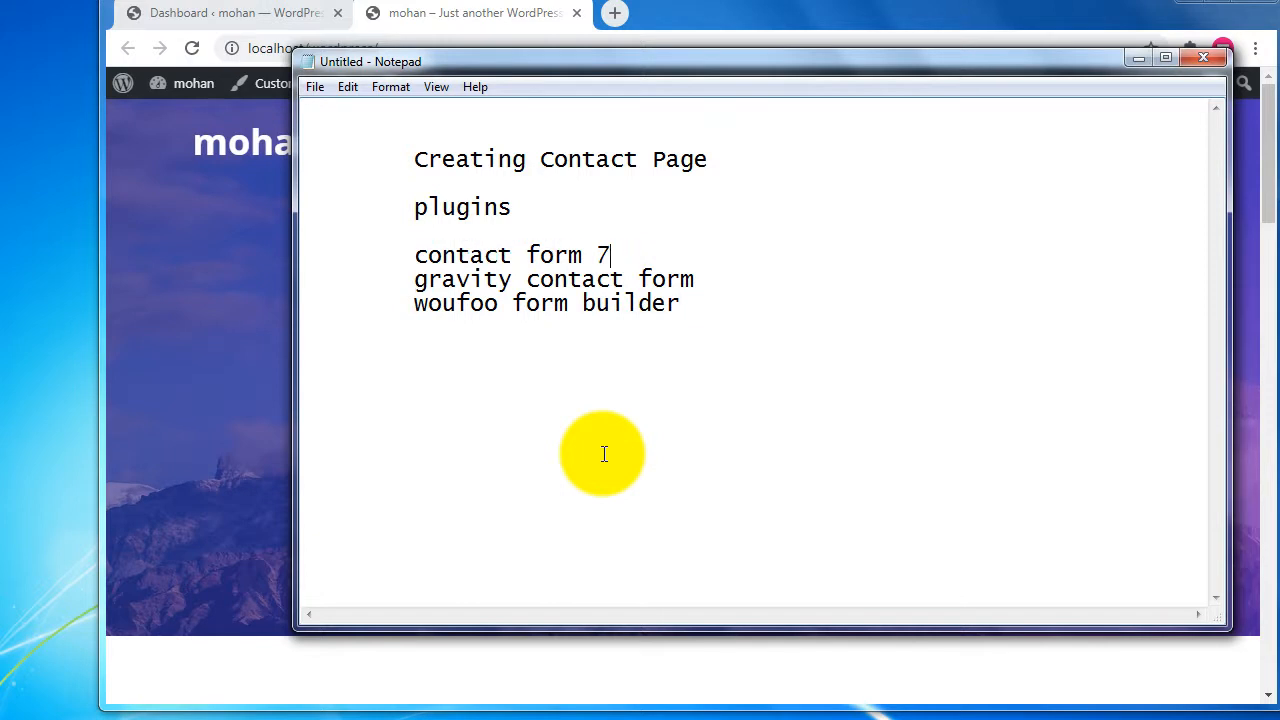
pyautogui.press('Return')
pyautogui.write('wp conta')
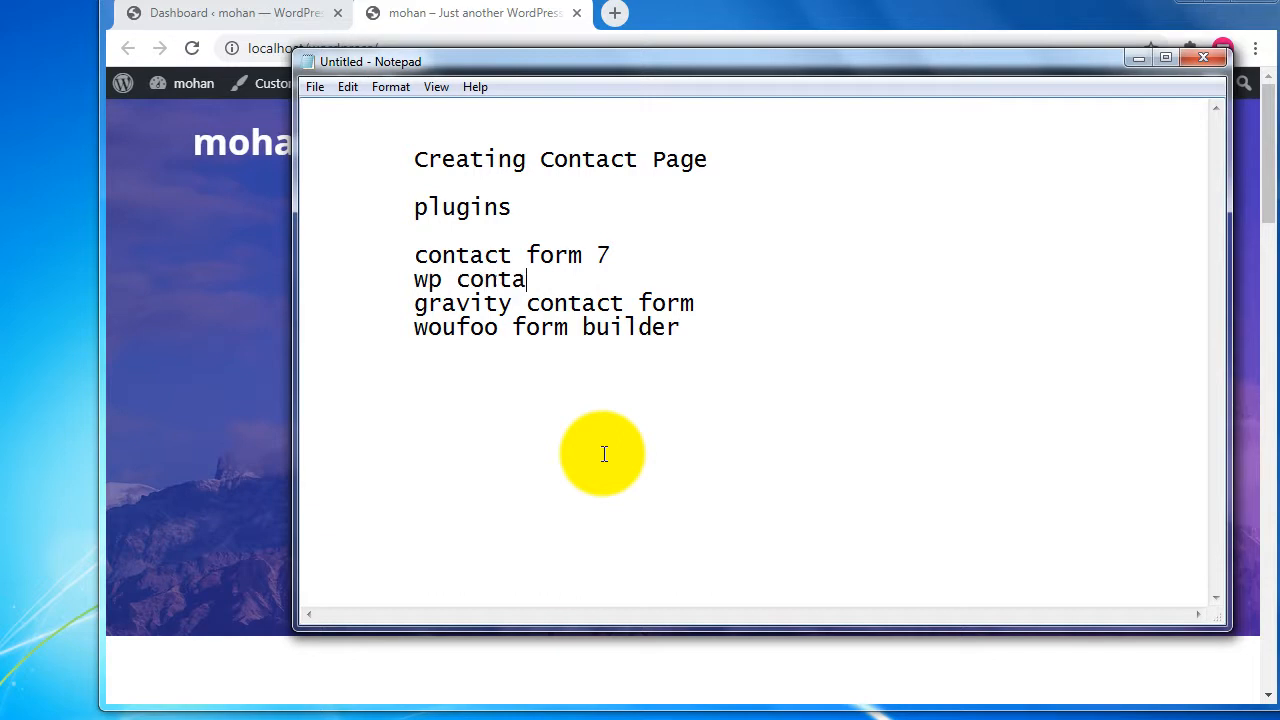
pyautogui.write('ct form')
pyautogui.hotkey('shift', 'Home')
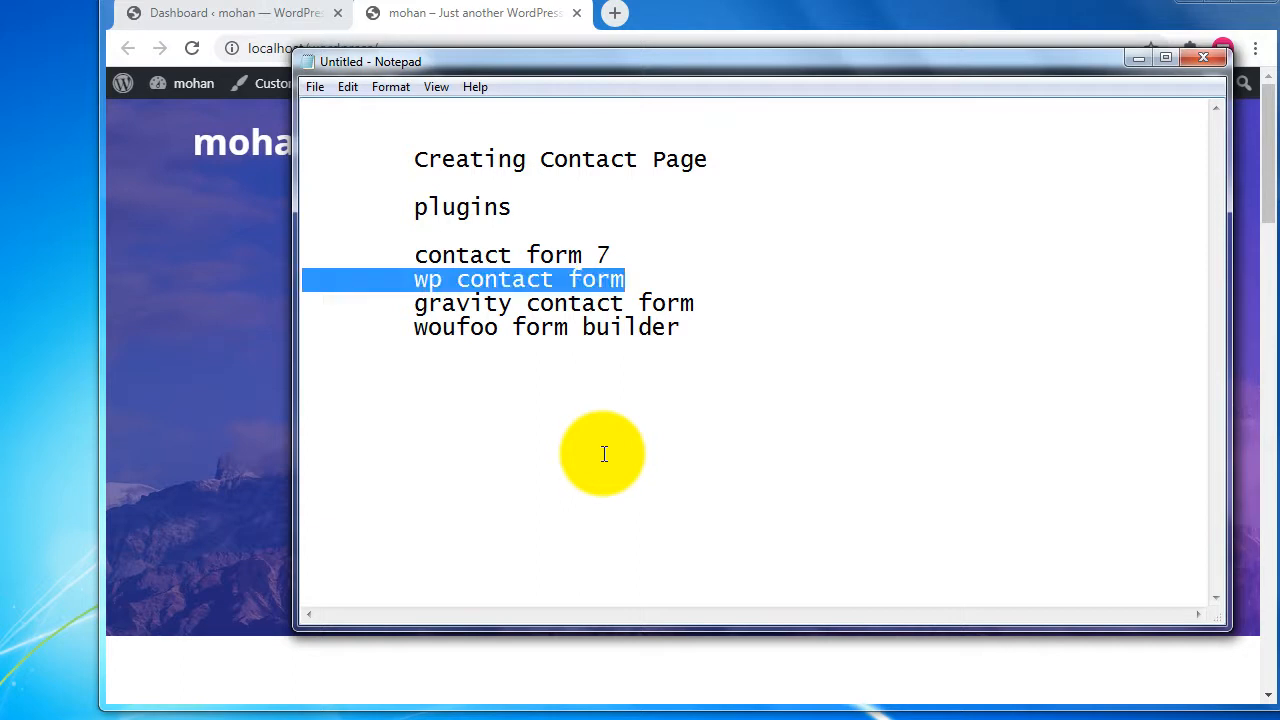
# Check the live Contact page's placeholder text, then return to the WordPress Dashboard.
pyautogui.click(455, 21)
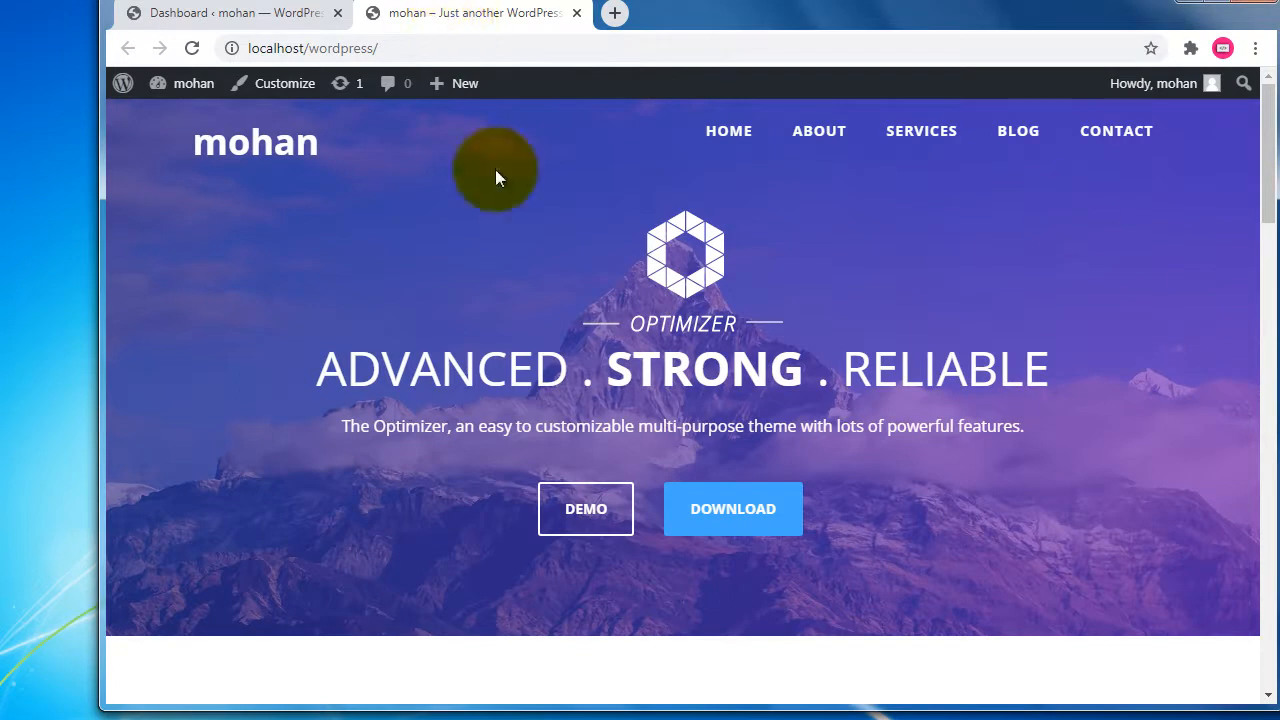
pyautogui.click(1116, 133)
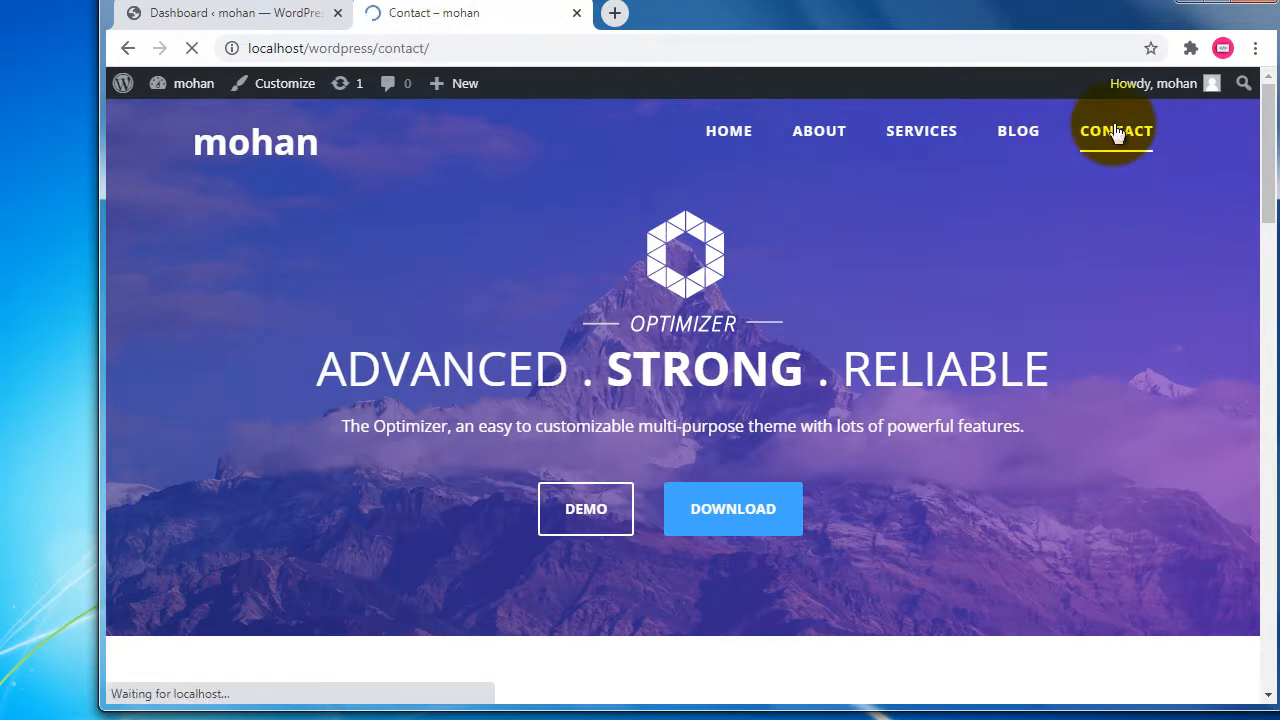
pyautogui.scroll(-2, 330, 405)
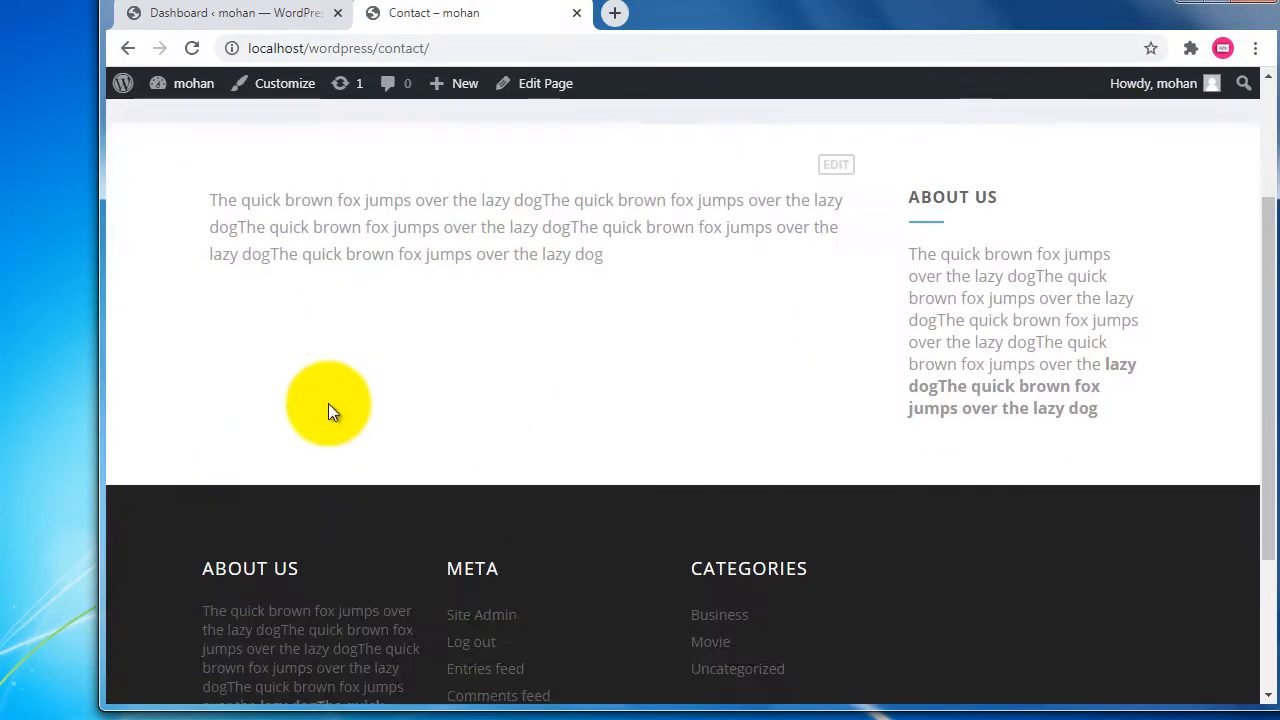
pyautogui.scroll(1, 328, 405)
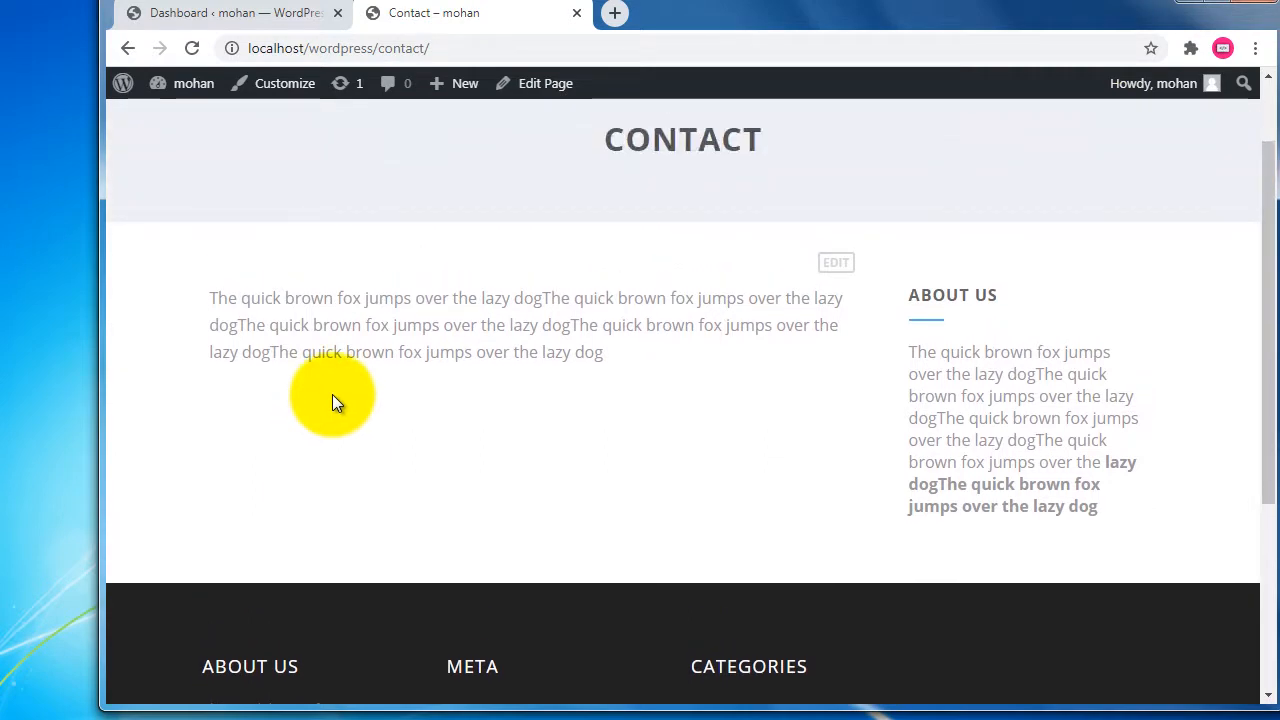
pyautogui.click(182, 719)
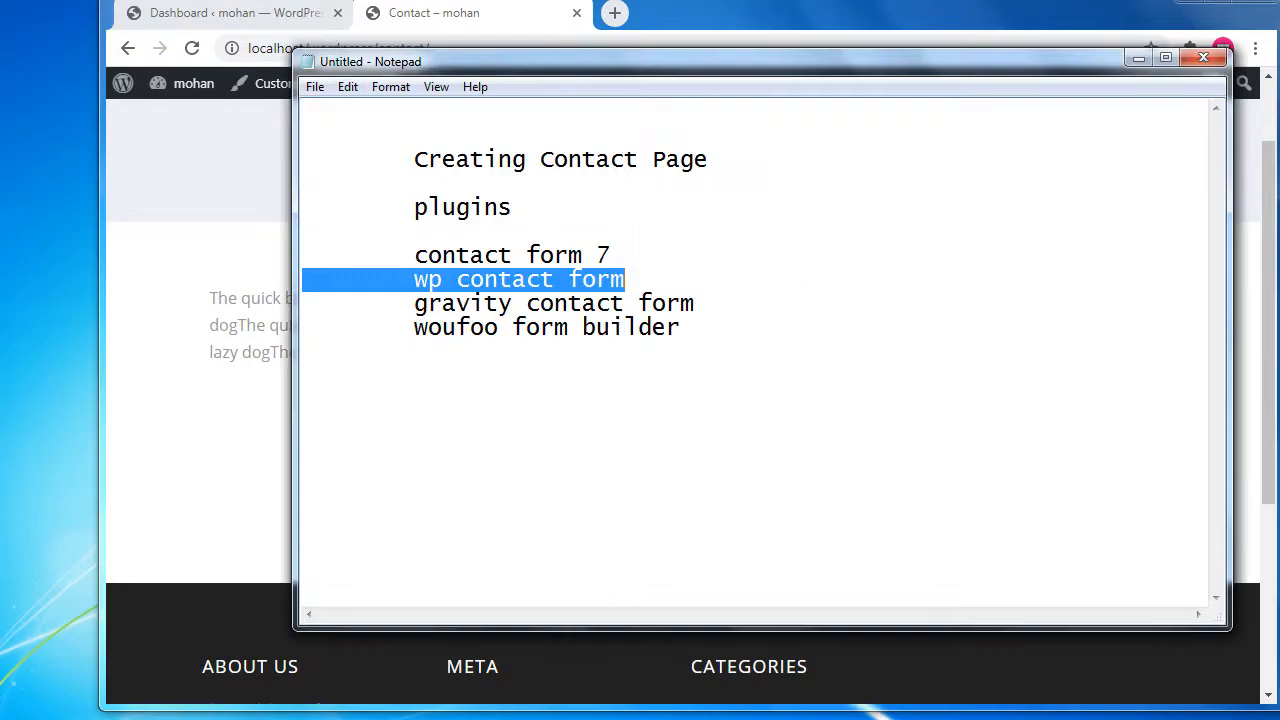
pyautogui.click(190, 719)
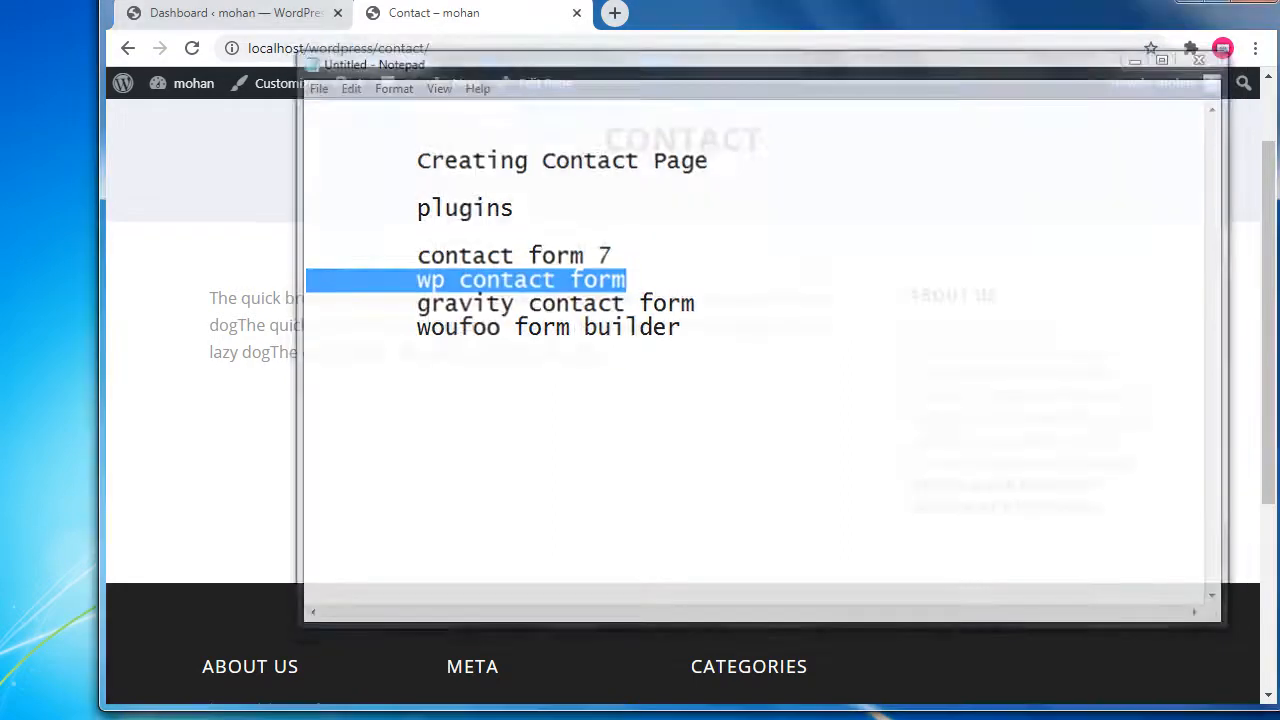
pyautogui.click(252, 22)
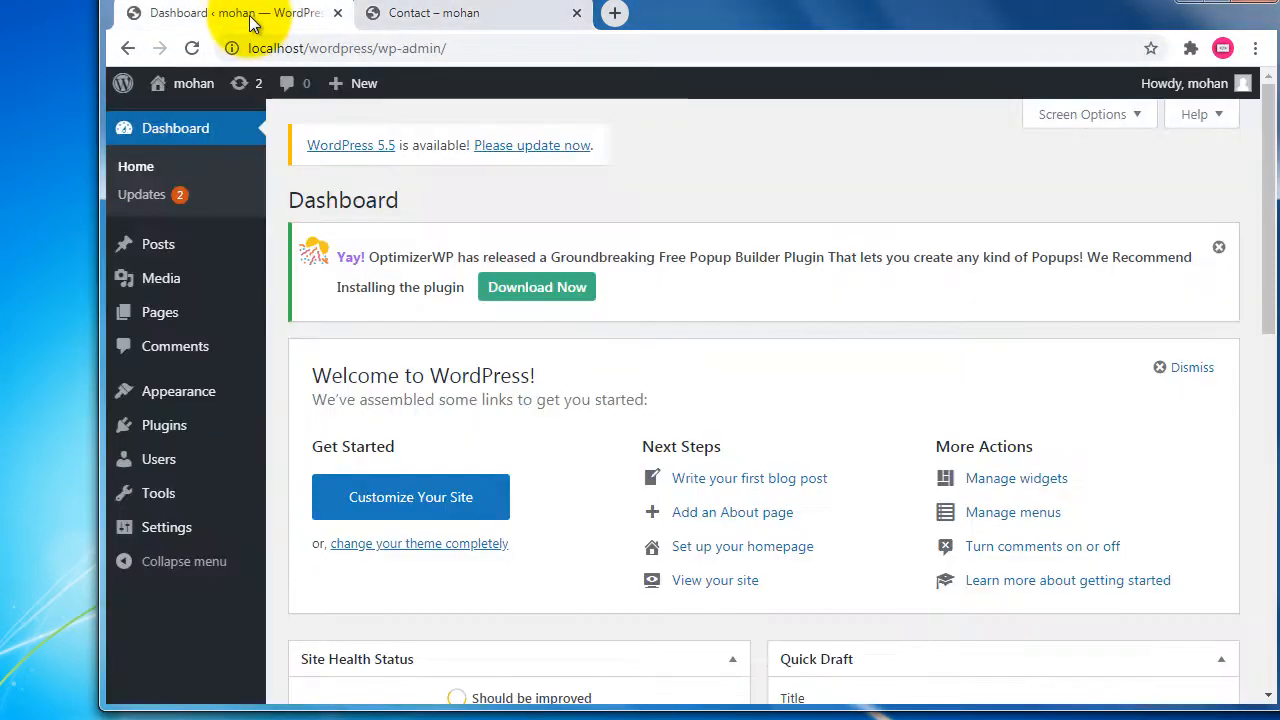
# Search the Add Plugins directory for 'wp contact form'.
pyautogui.moveTo(219, 428)
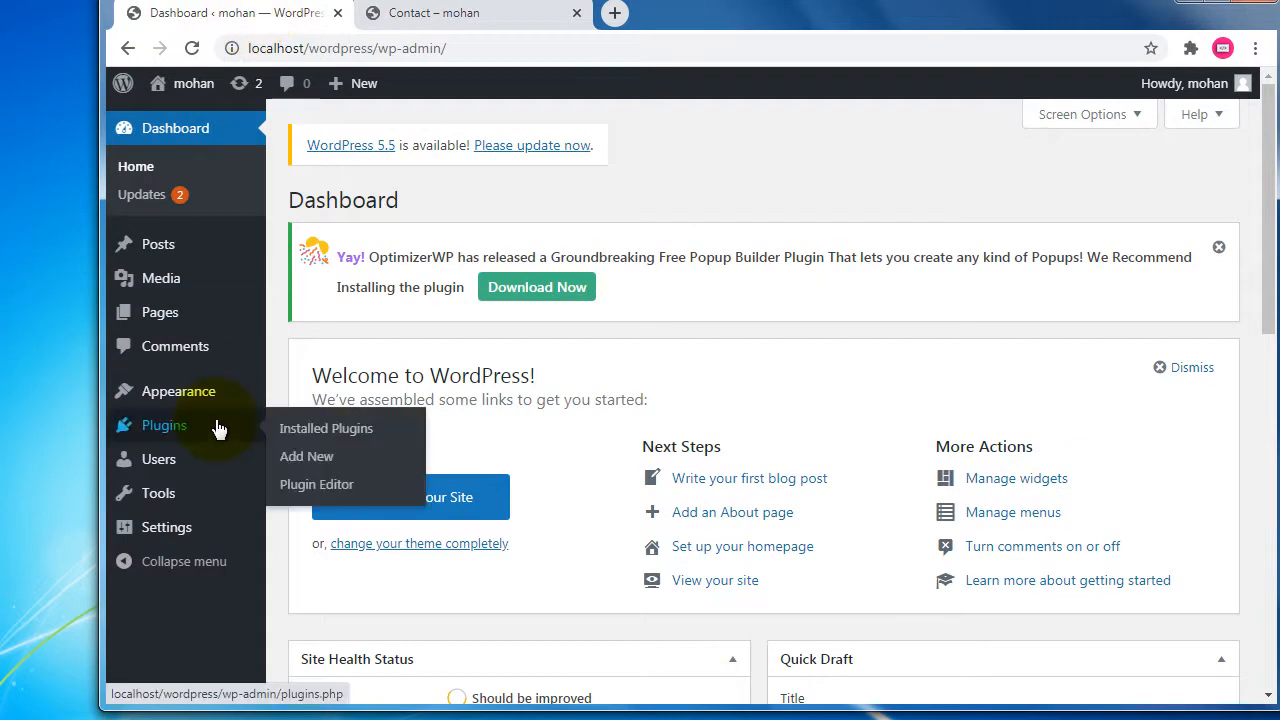
pyautogui.click(184, 432)
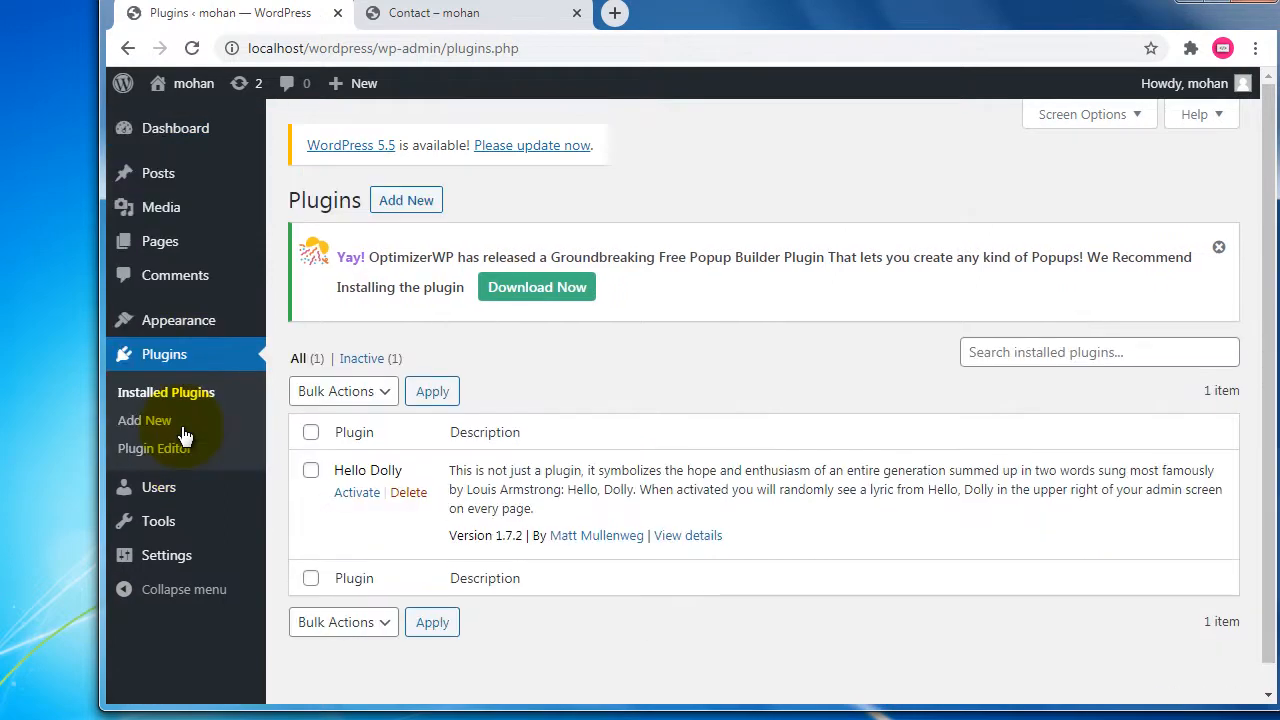
pyautogui.click(402, 208)
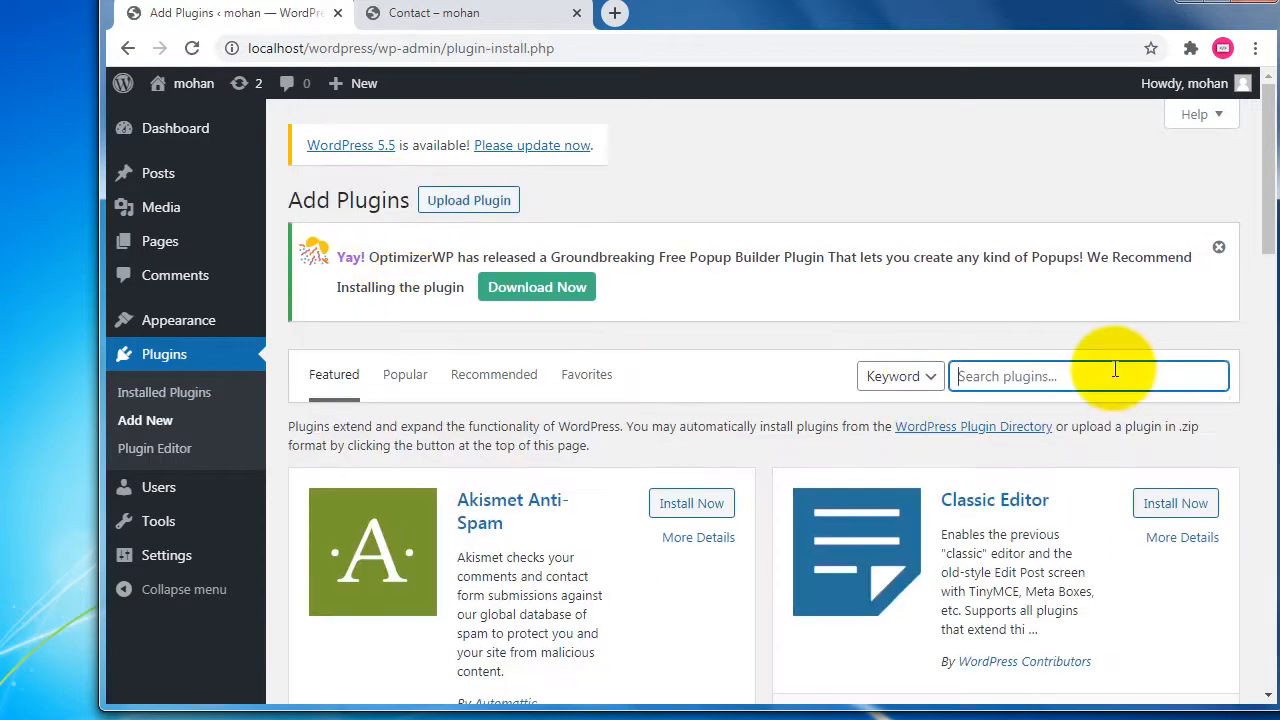
pyautogui.click(1114, 368)
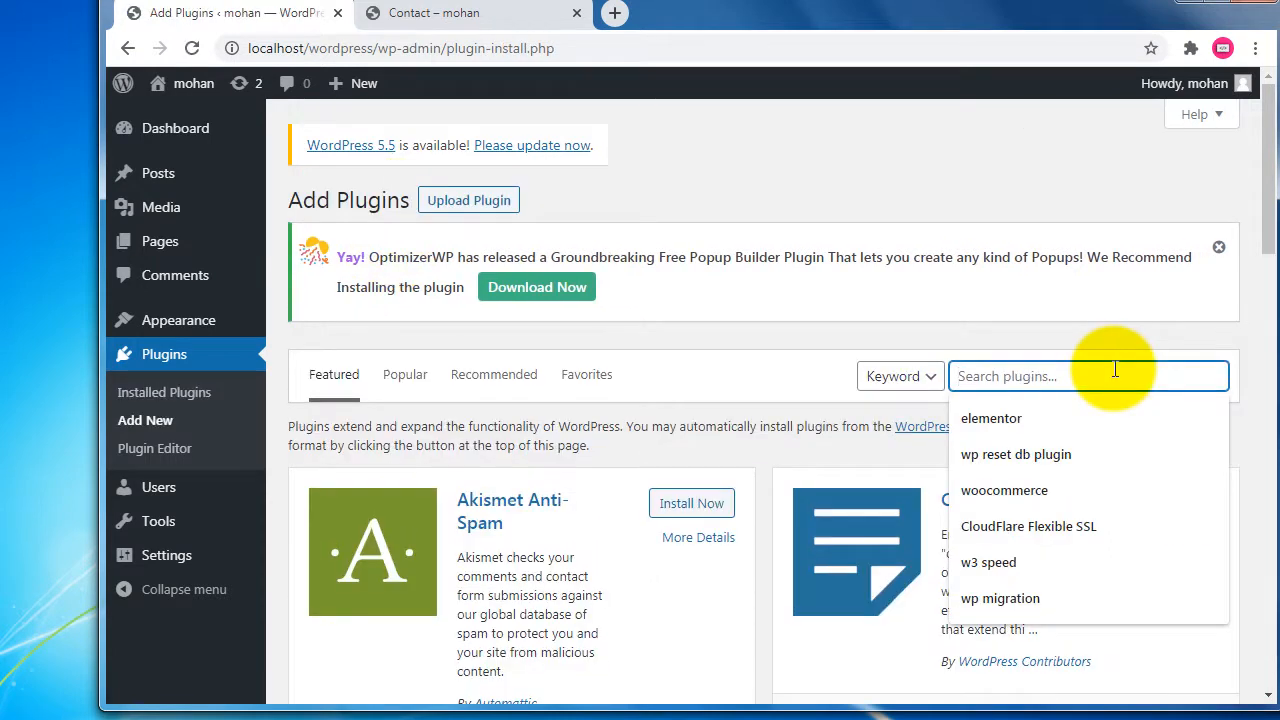
pyautogui.write('wp ')
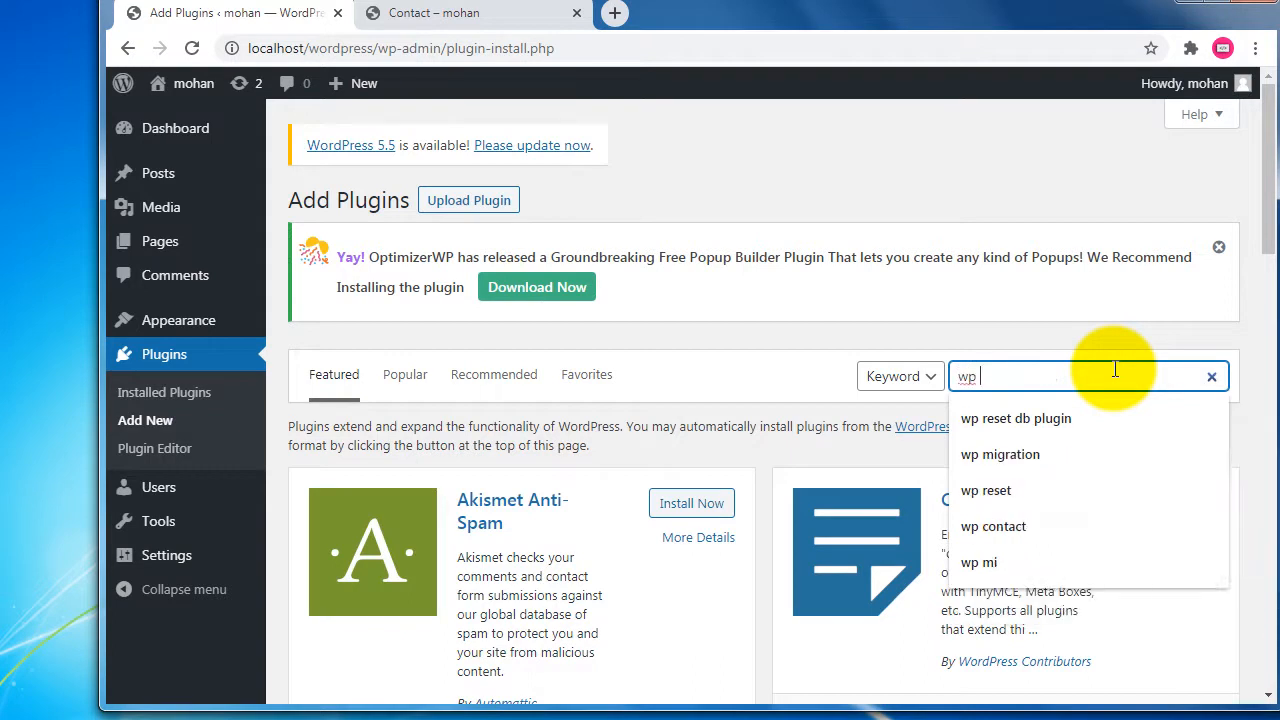
pyautogui.write('contact form')
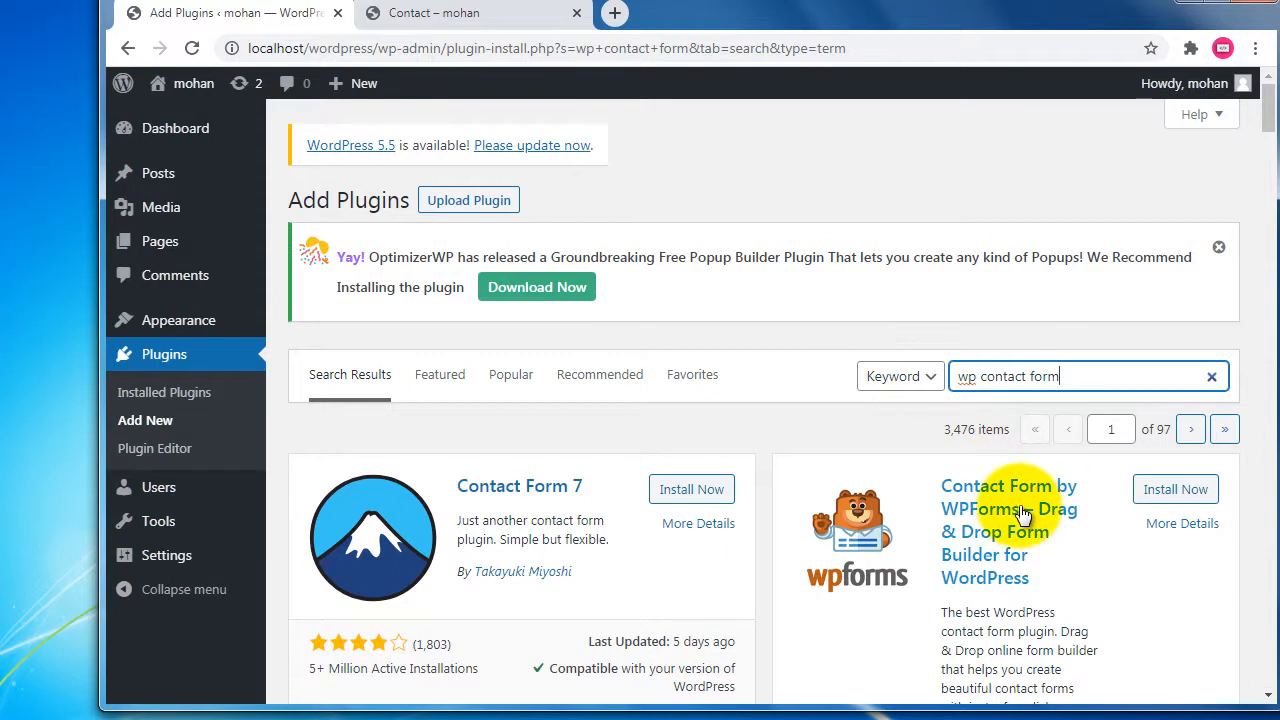
pyautogui.scroll(-1, 1021, 500)
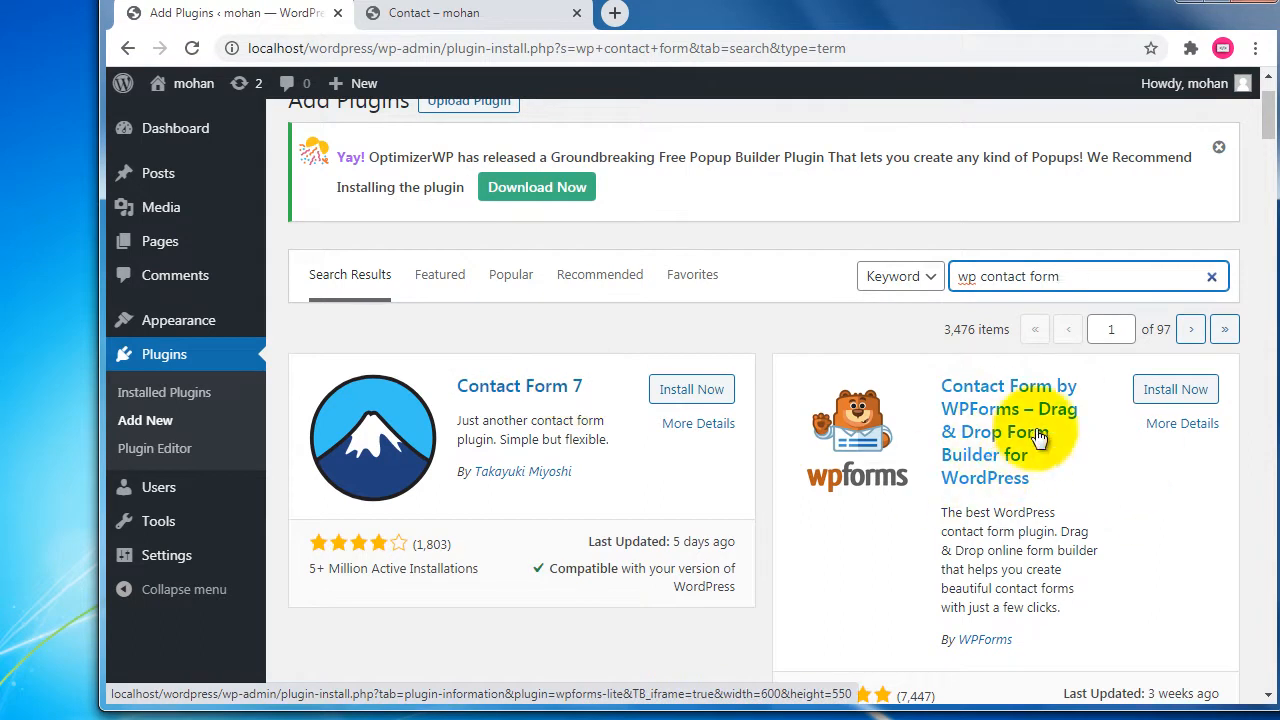
# Install and activate WPForms from its search result card.
pyautogui.click(1160, 398)
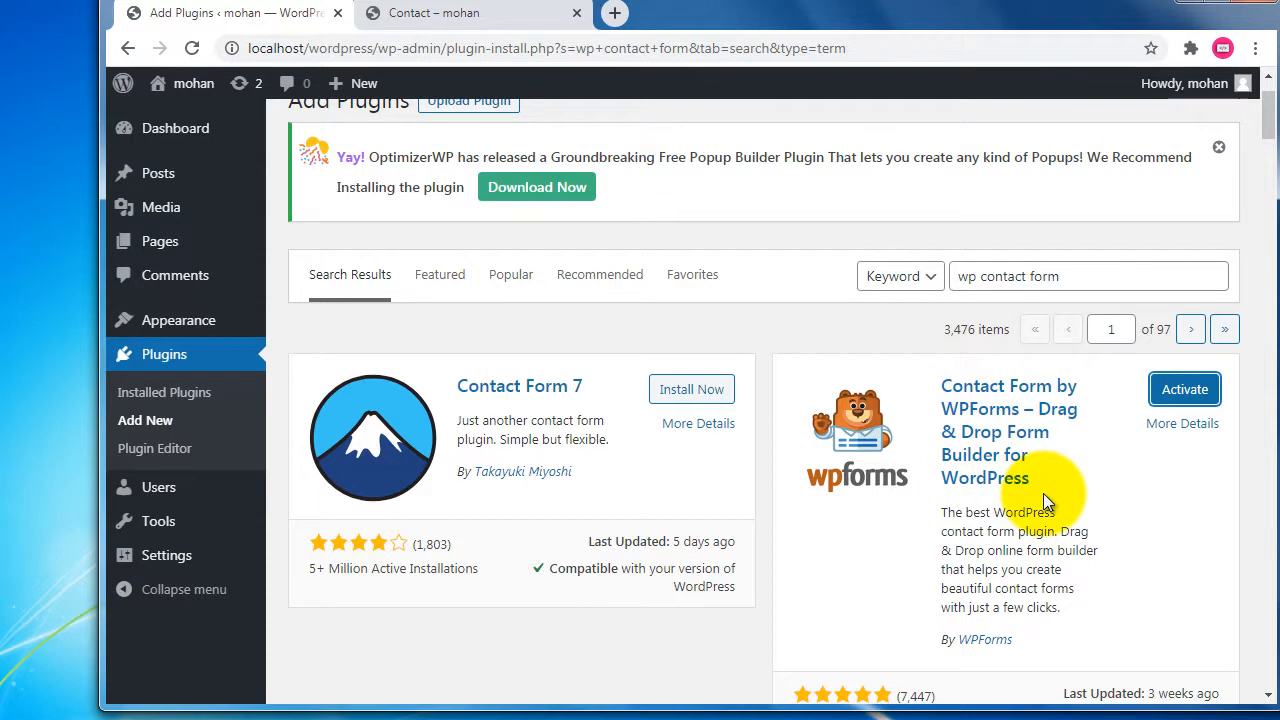
pyautogui.click(1172, 393)
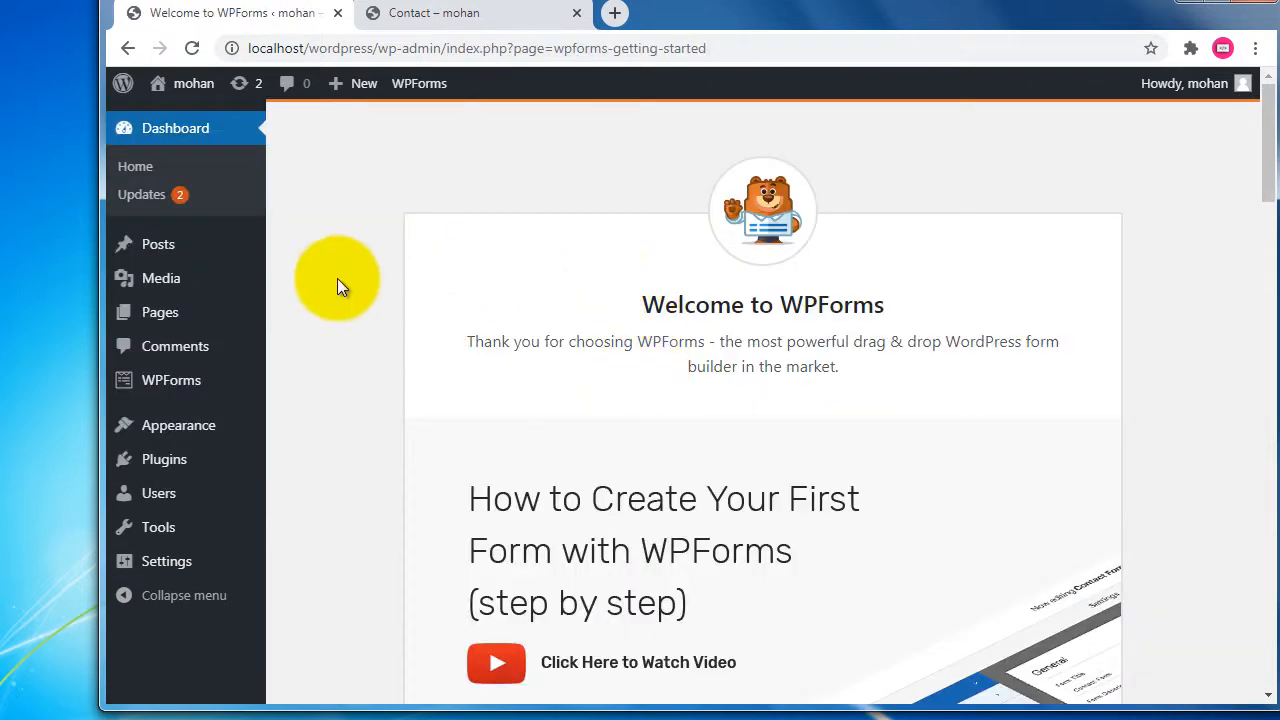
# Go to WPForms All Forms and close the WPForms Challenge panel.
pyautogui.scroll(-6, 307, 337)
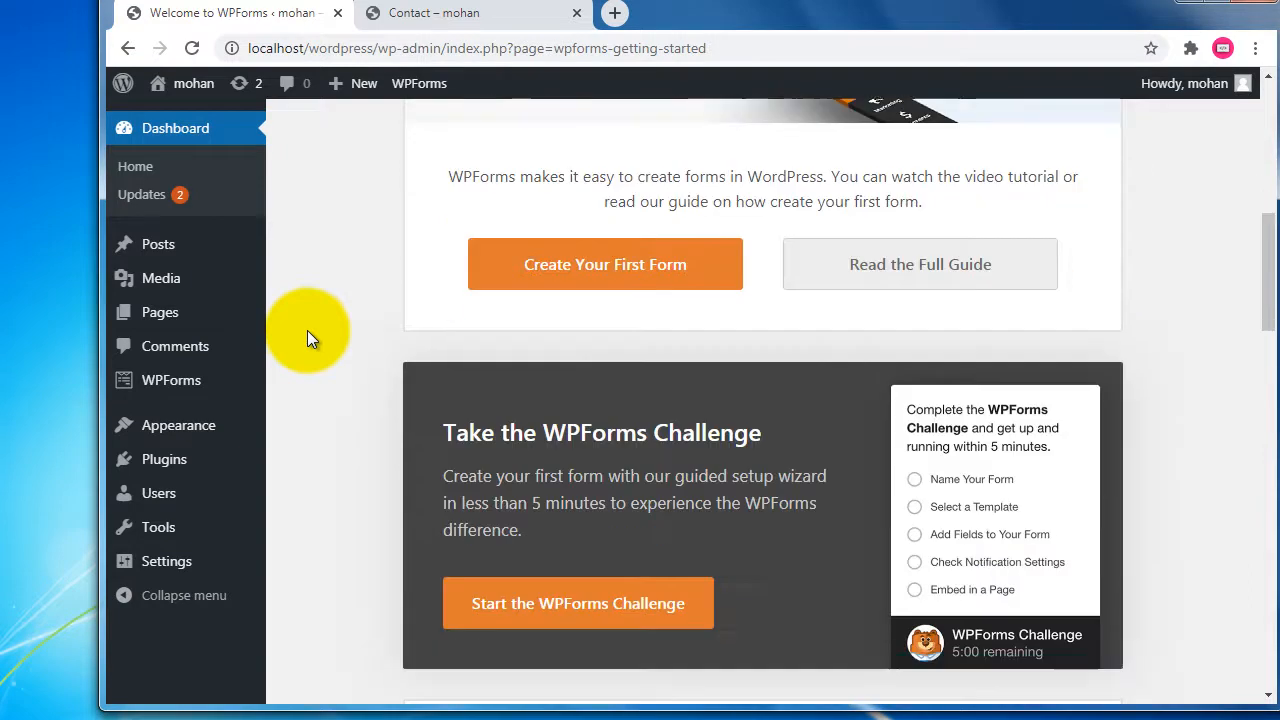
pyautogui.moveTo(135, 397)
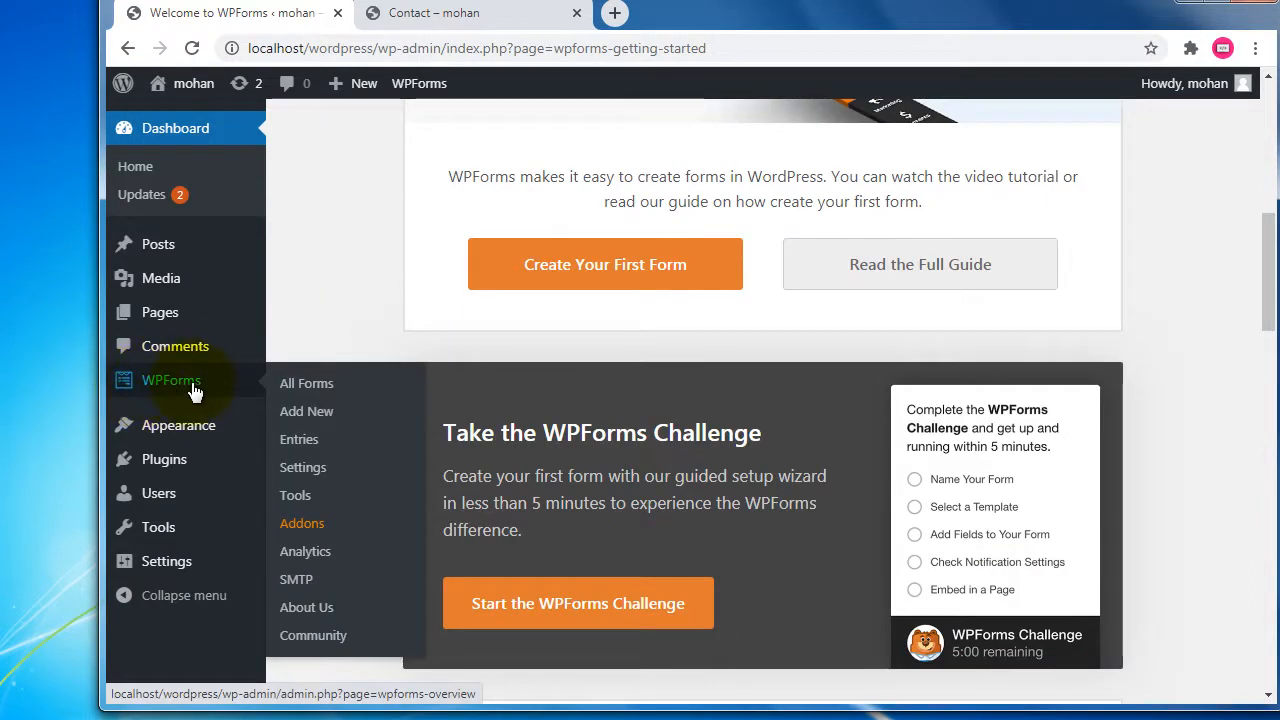
pyautogui.click(172, 381)
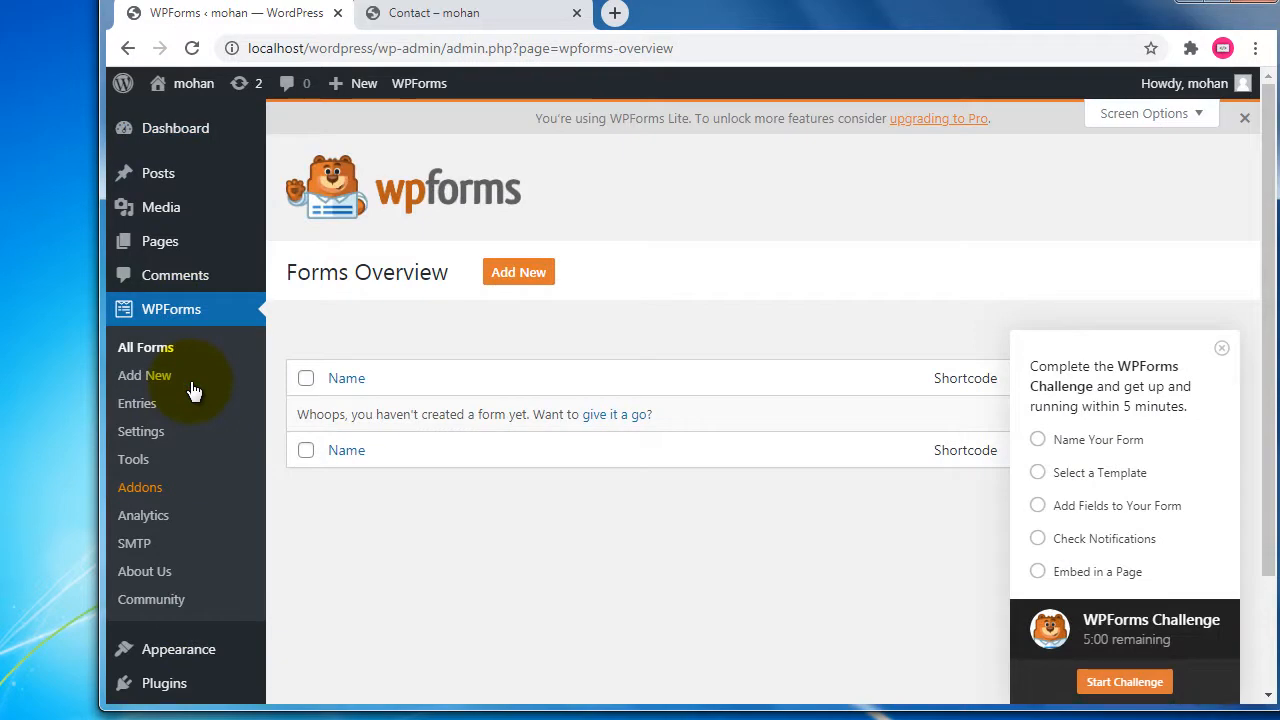
pyautogui.click(1221, 348)
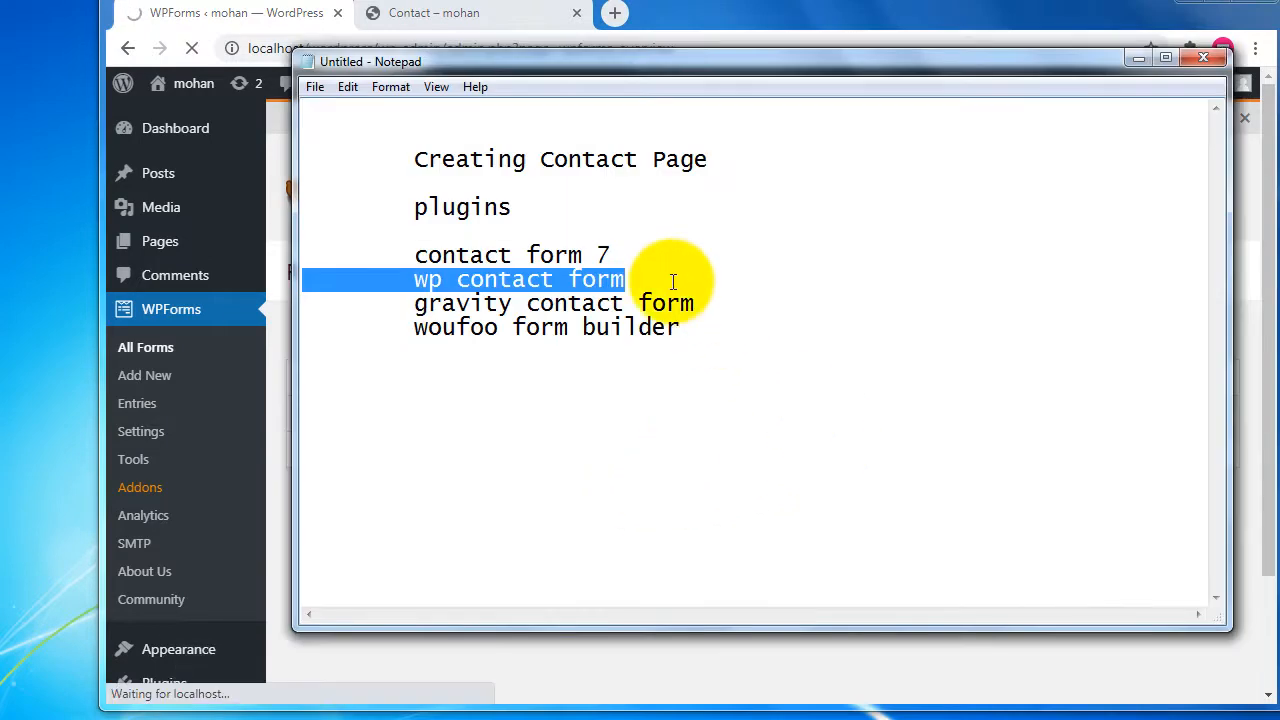
# Replace the 'wp contact form' line with 'wp forms'.
pyautogui.click(673, 282)
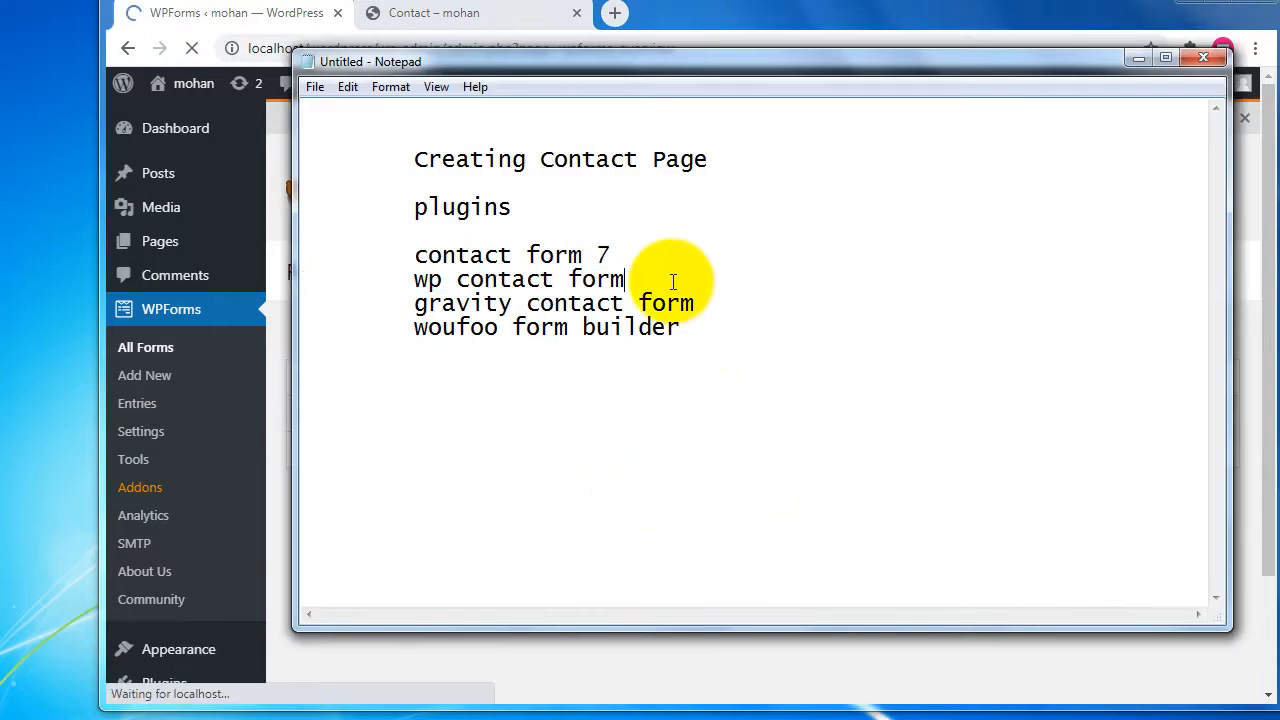
pyautogui.hotkey('shift', 'Home')
pyautogui.press('Tab')
pyautogui.write('wp forms')
pyautogui.press('Return')
pyautogui.press('Return')
pyautogui.press('Return')
pyautogui.press('Return')
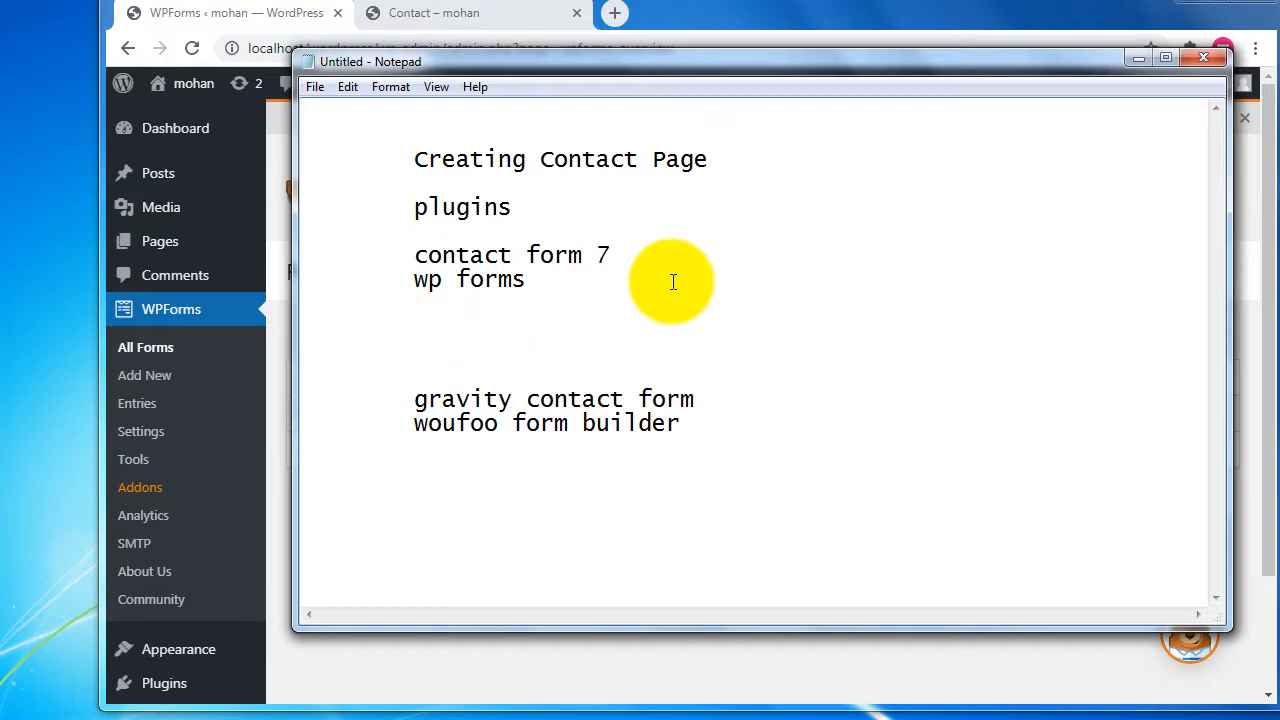
# Add an 'upload fileds' feature line beneath wp forms.
pyautogui.write('files')
pyautogui.press('BackSpace')
pyautogui.write('ds')
pyautogui.press('Tab')
pyautogui.write('upload')
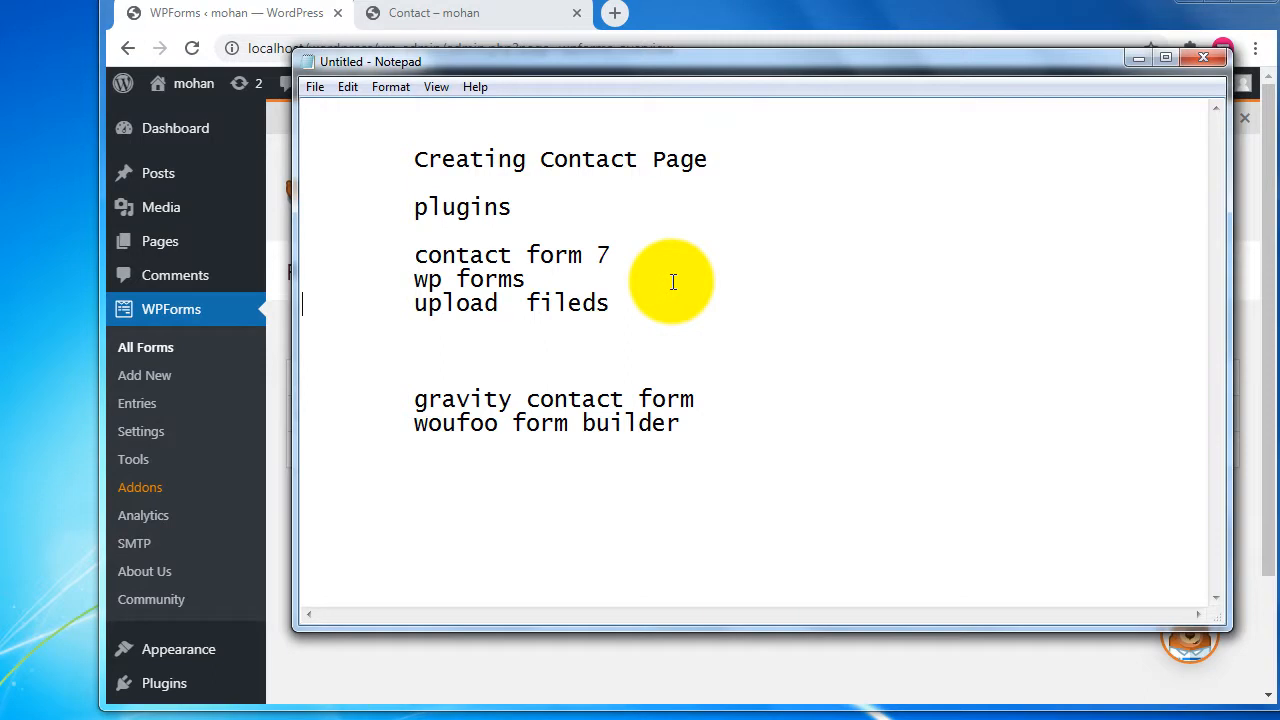
pyautogui.press('Return')
pyautogui.press('Tab')
pyautogui.press('BackSpace')
pyautogui.press('End')
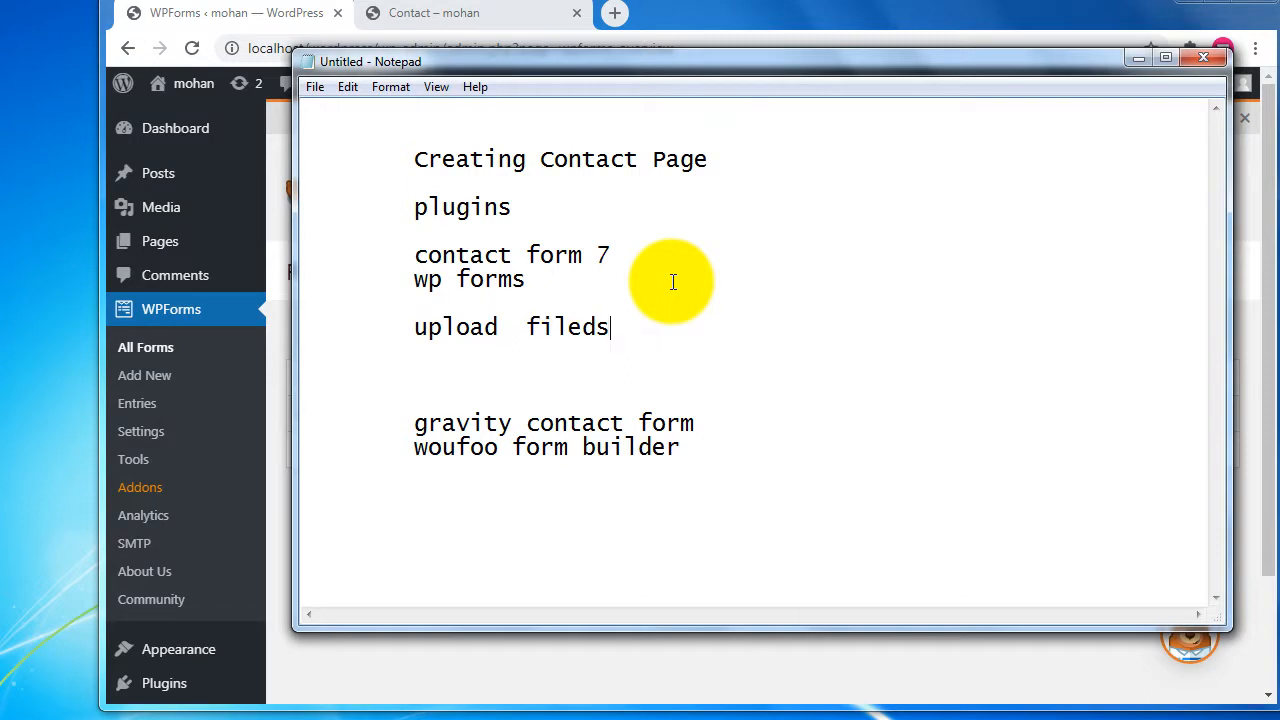
pyautogui.press('Return')
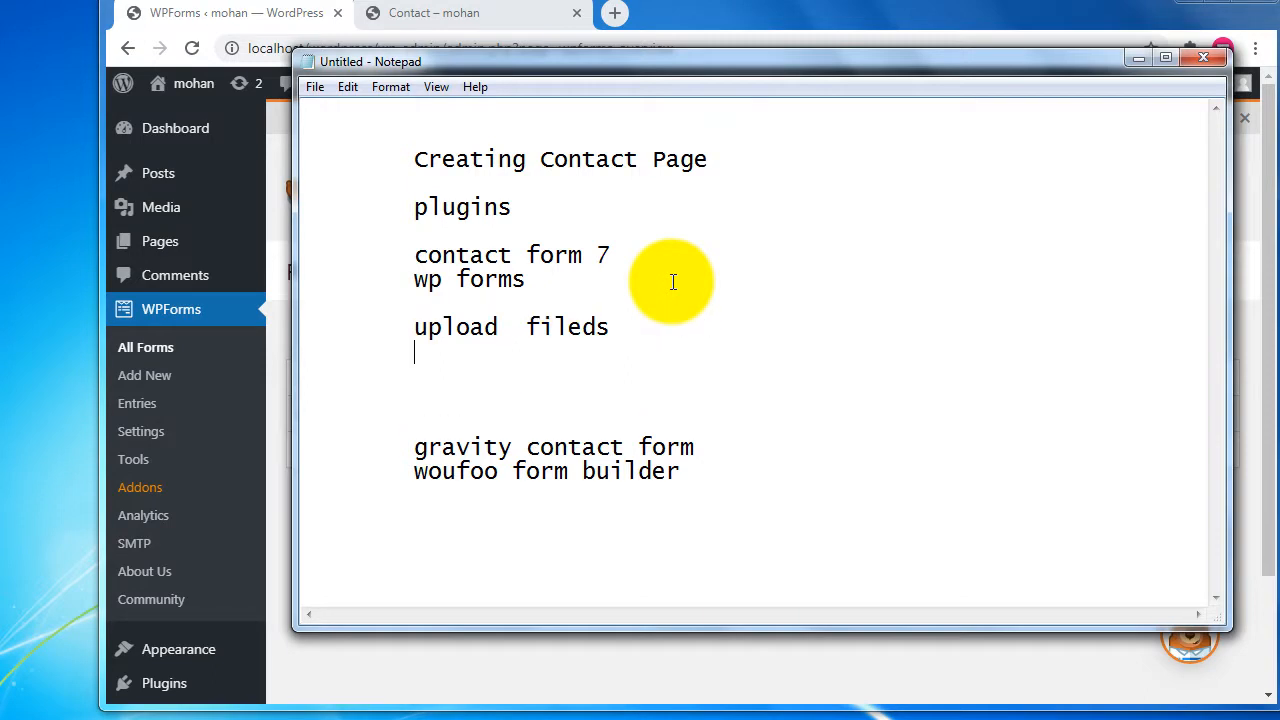
pyautogui.press('Return')
# Add 'feedback form / contact form' and 'payment gateway integration' lines, correcting typos.
pyautogui.write('feedba')
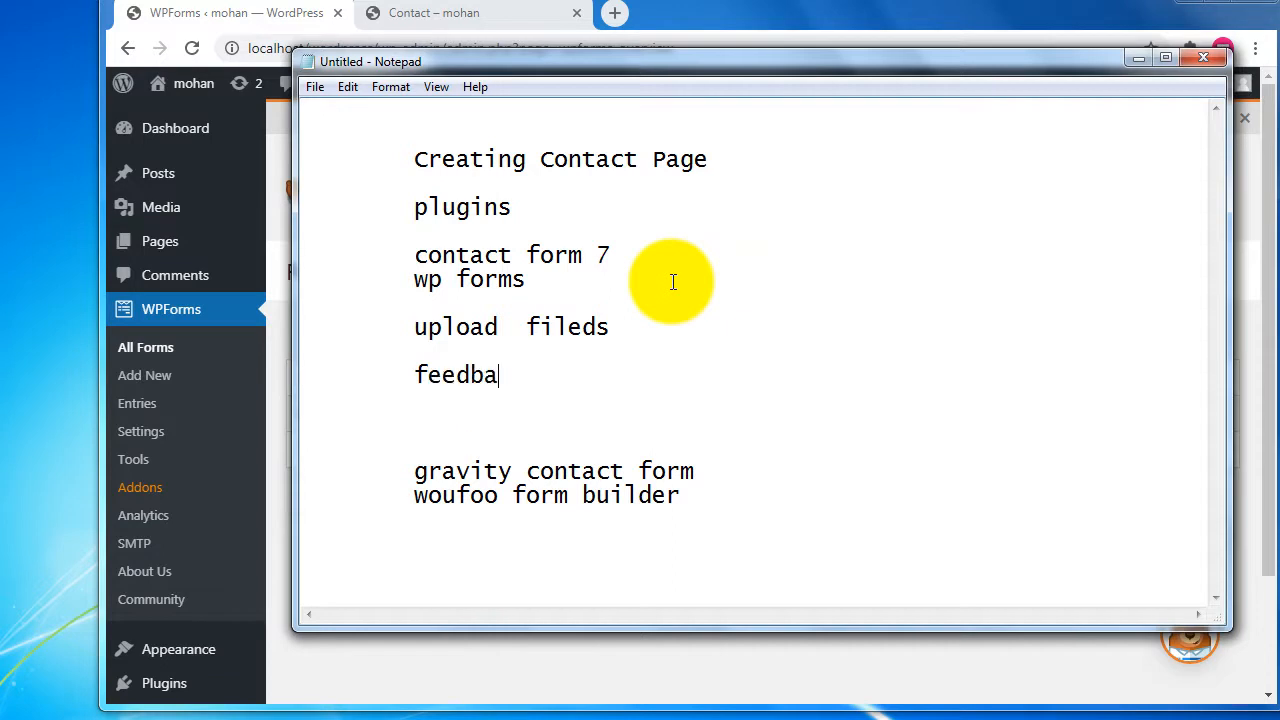
pyautogui.write('ck form /')
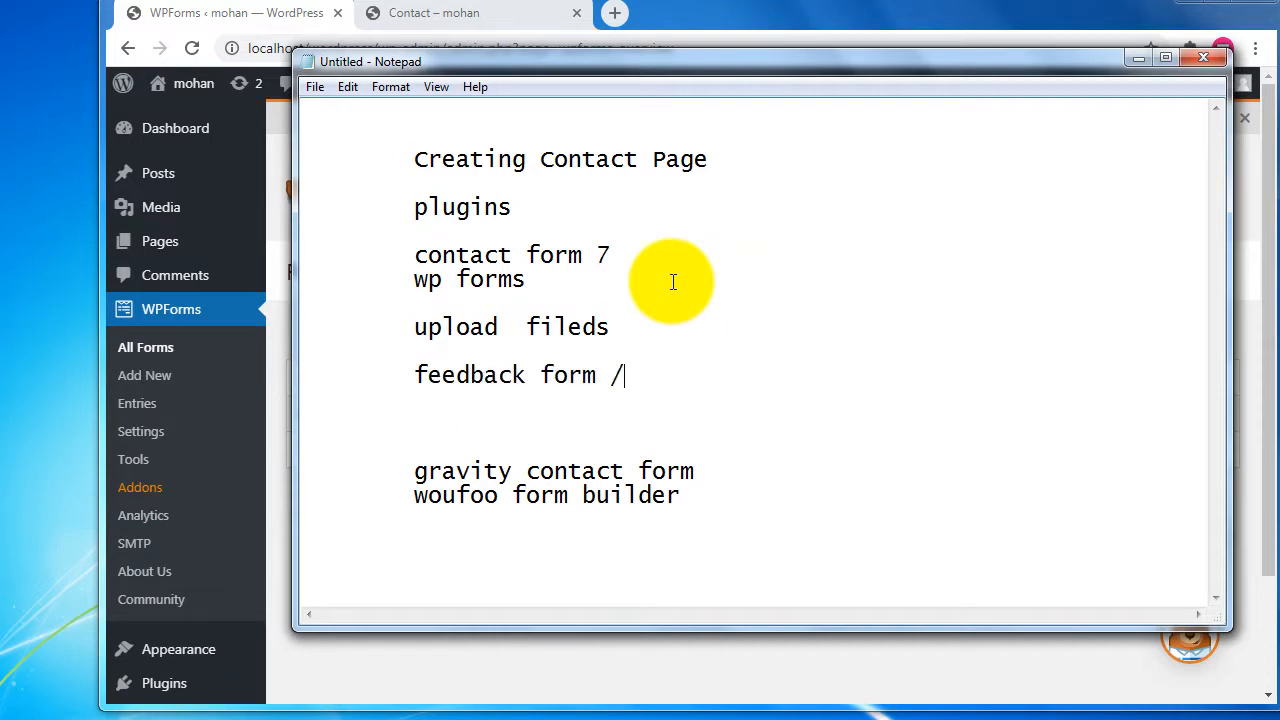
pyautogui.write(' contact fo')
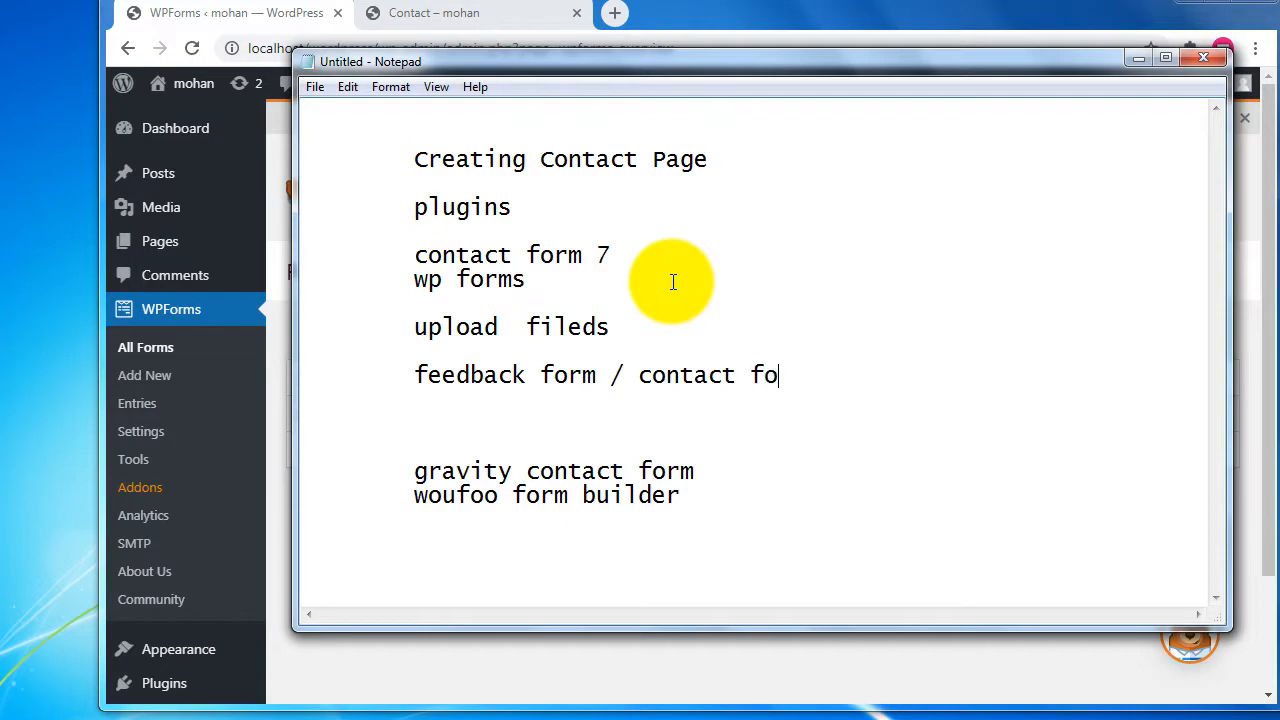
pyautogui.press('BackSpace')
pyautogui.write('orm')
pyautogui.press('Return')
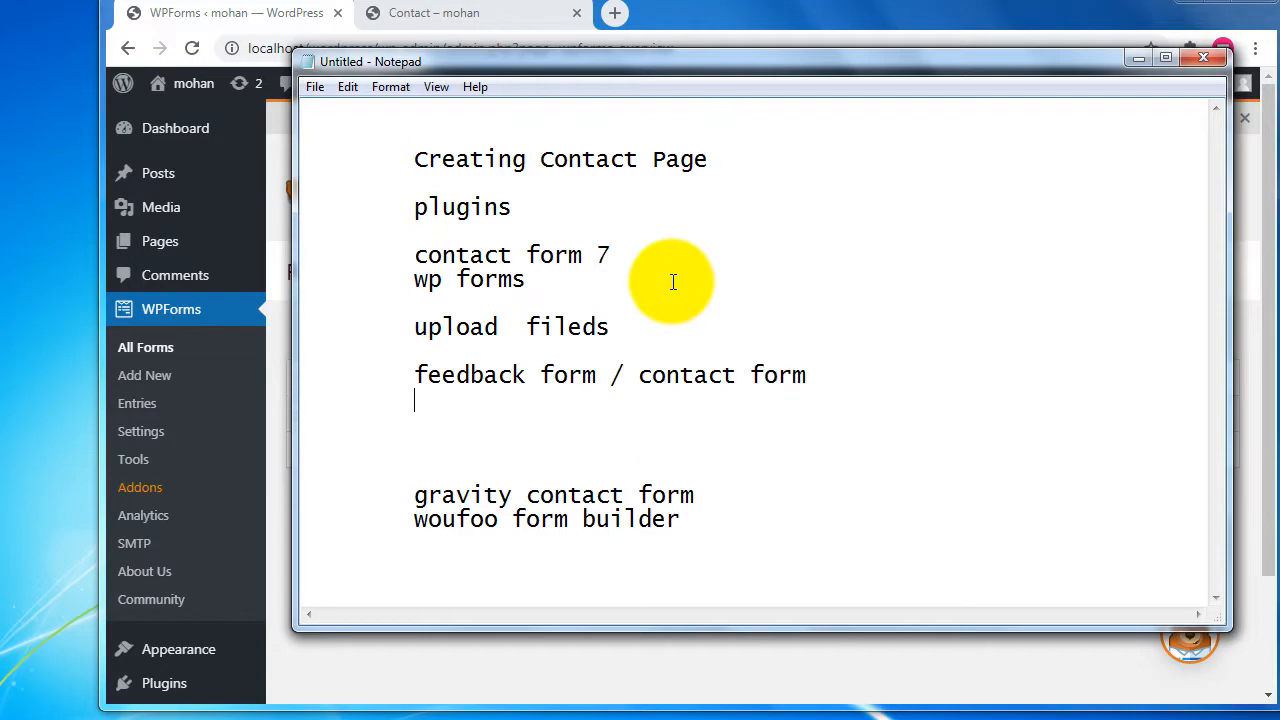
pyautogui.write('payment gatg')
pyautogui.press('BackSpace')
pyautogui.write('eway')
pyautogui.write('rg')
pyautogui.press('BackSpace')
pyautogui.write('grarion')
pyautogui.press('BackSpace')
pyautogui.press('BackSpace')
pyautogui.press('BackSpace')
pyautogui.press('BackSpace')
pyautogui.write('tion')
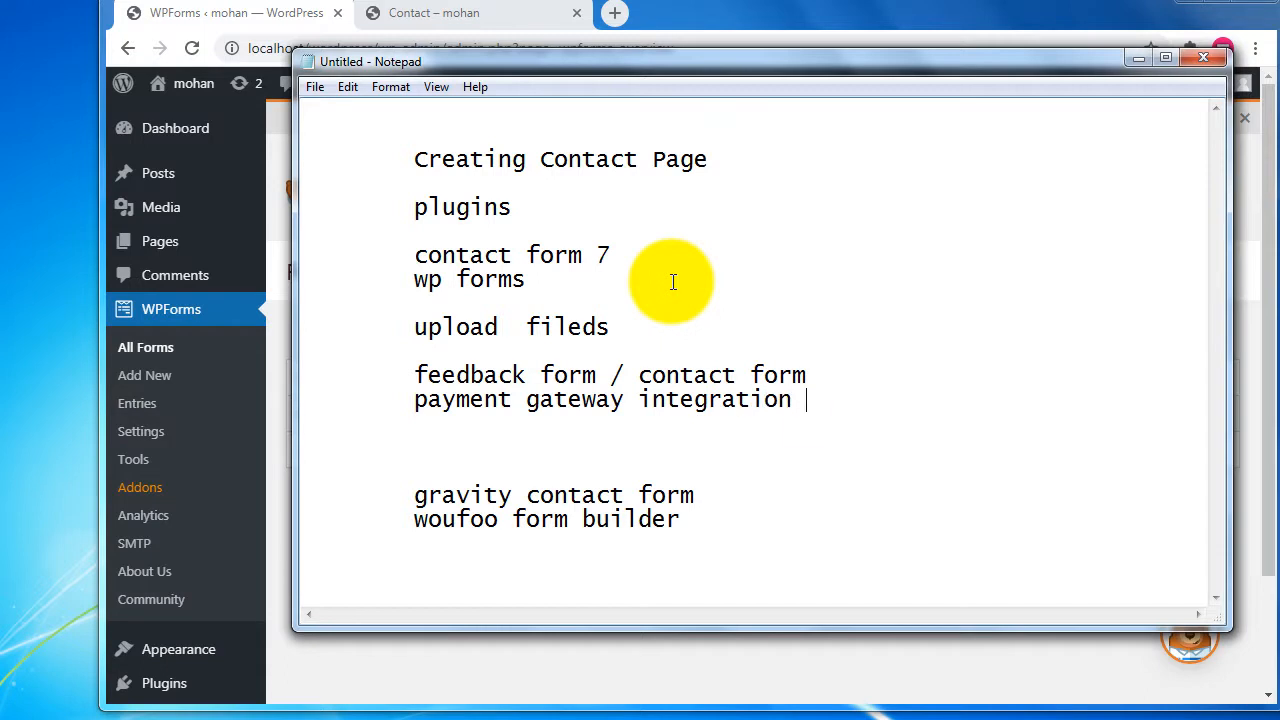
pyautogui.press('Return')
pyautogui.press('Return')
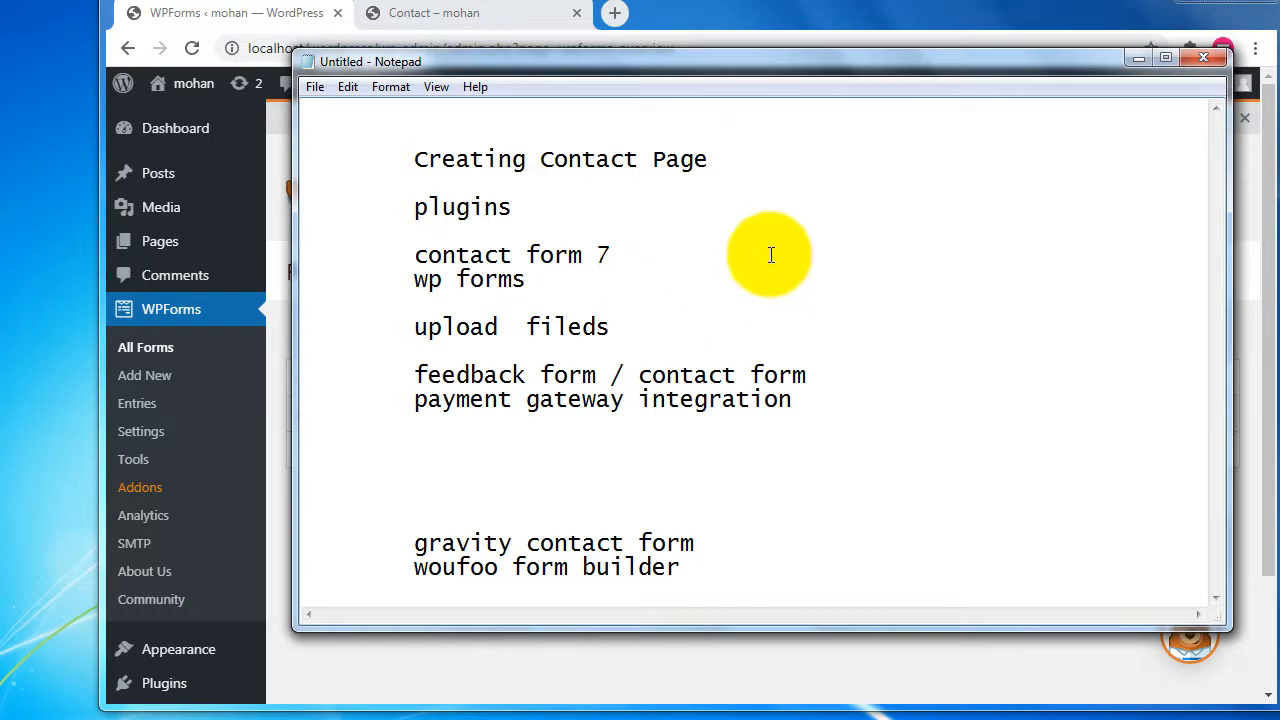
# Extend the 'wp forms' line to read 'wp forms plugins'.
pyautogui.moveTo(625, 375); pyautogui.dragTo(891, 389)
pyautogui.click(891, 389)
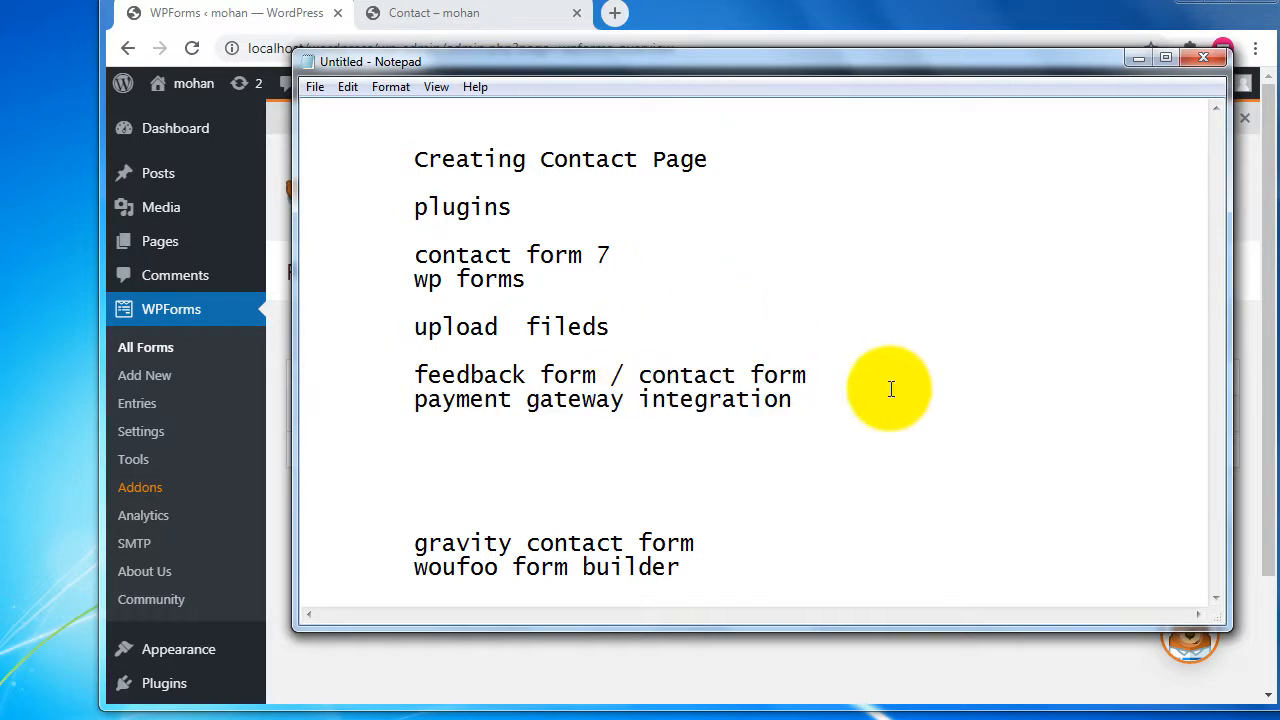
pyautogui.moveTo(412, 284); pyautogui.dragTo(562, 286)
pyautogui.click(562, 286)
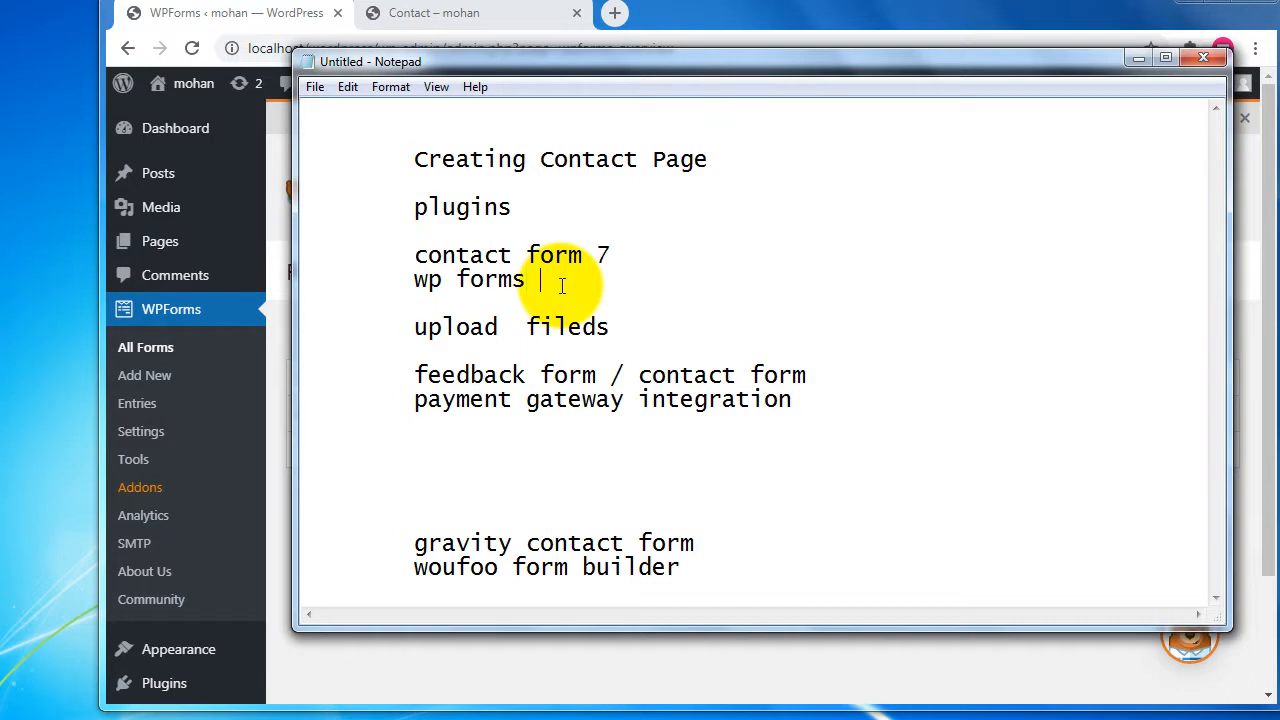
pyautogui.write('plugins')
pyautogui.press('Return')
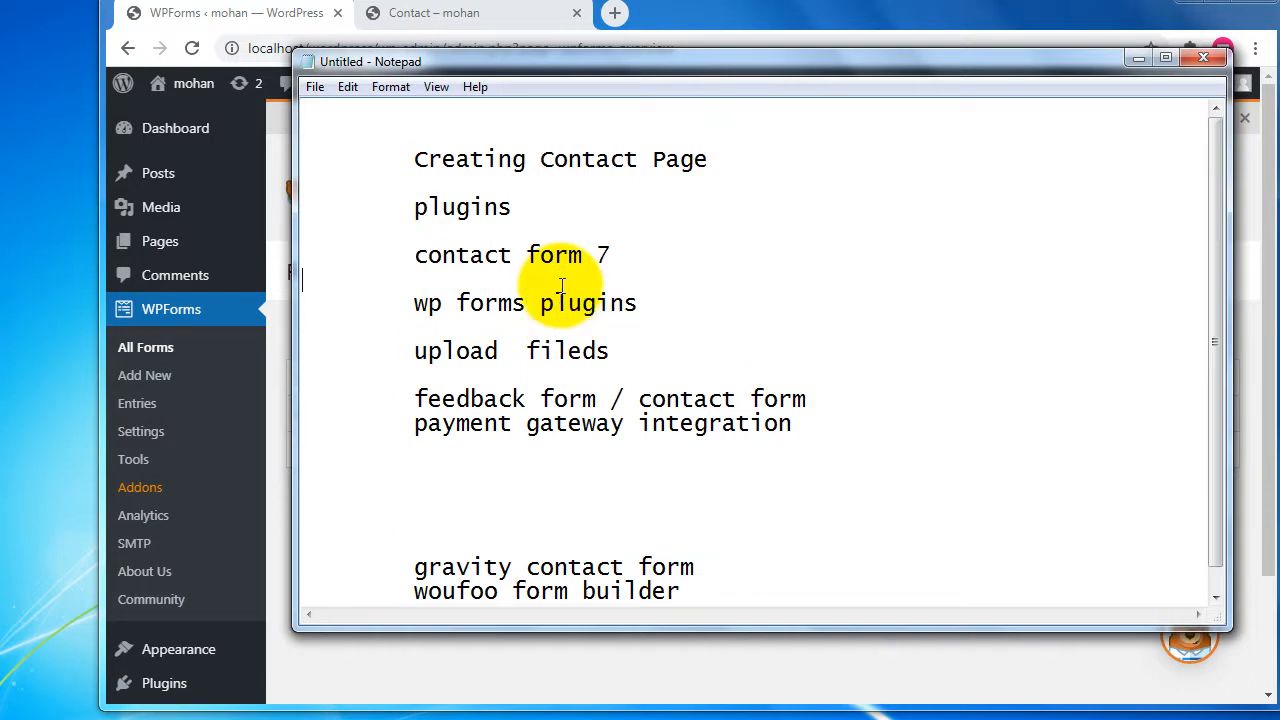
# Start a new WPForms form and browse the template cards down to Blank Form.
pyautogui.click(280, 14)
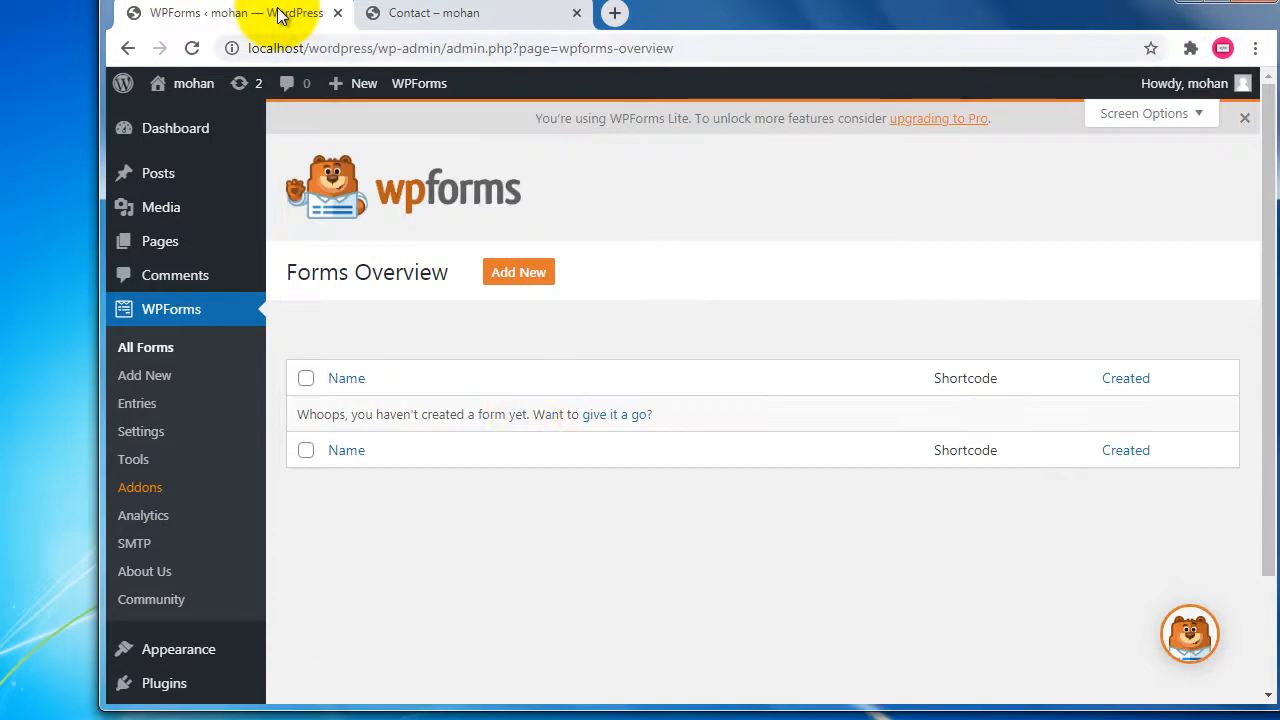
pyautogui.click(526, 282)
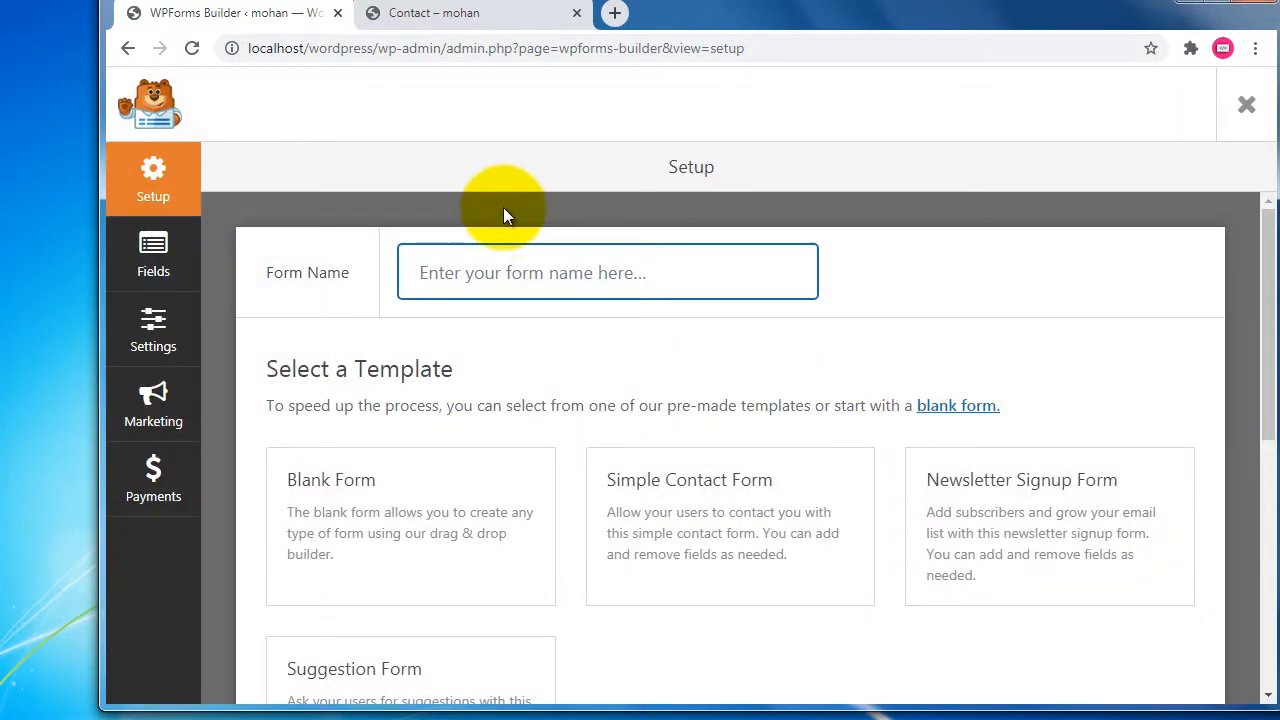
pyautogui.scroll(-1, 504, 207)
pyautogui.moveTo(475, 463)
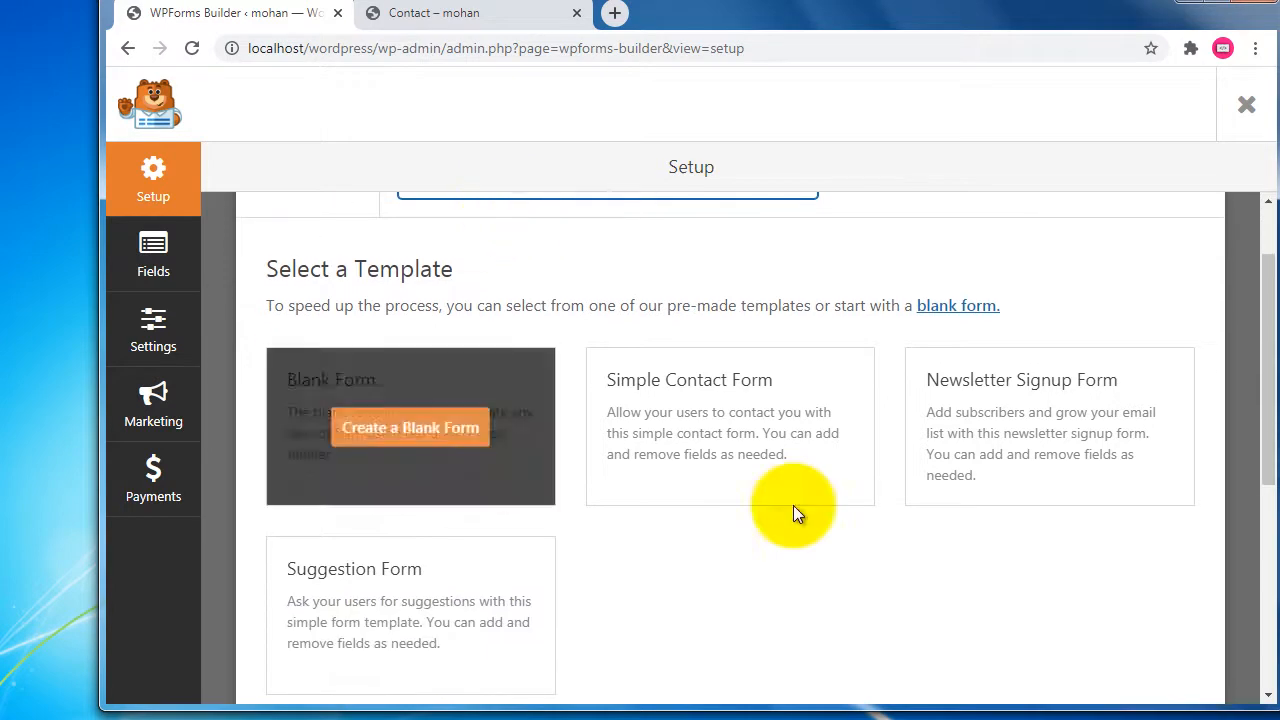
pyautogui.moveTo(297, 269); pyautogui.dragTo(587, 244)
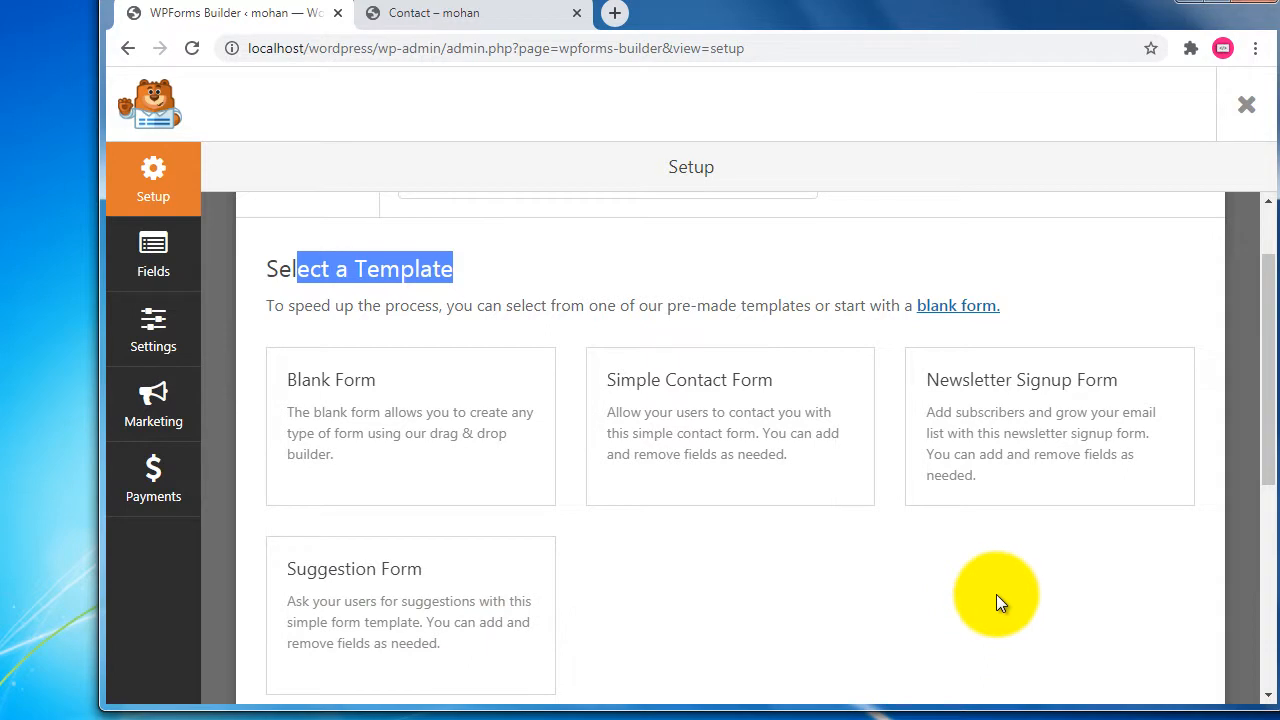
pyautogui.scroll(-1, 996, 594)
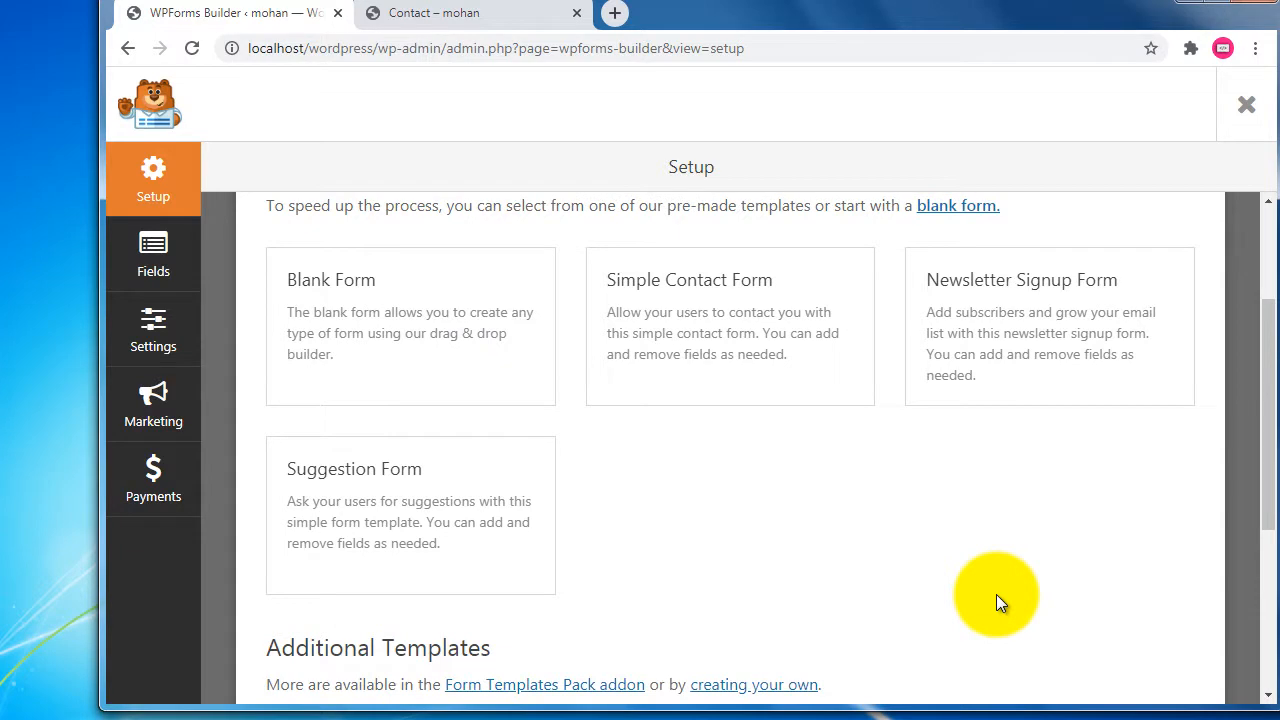
pyautogui.moveTo(357, 355)
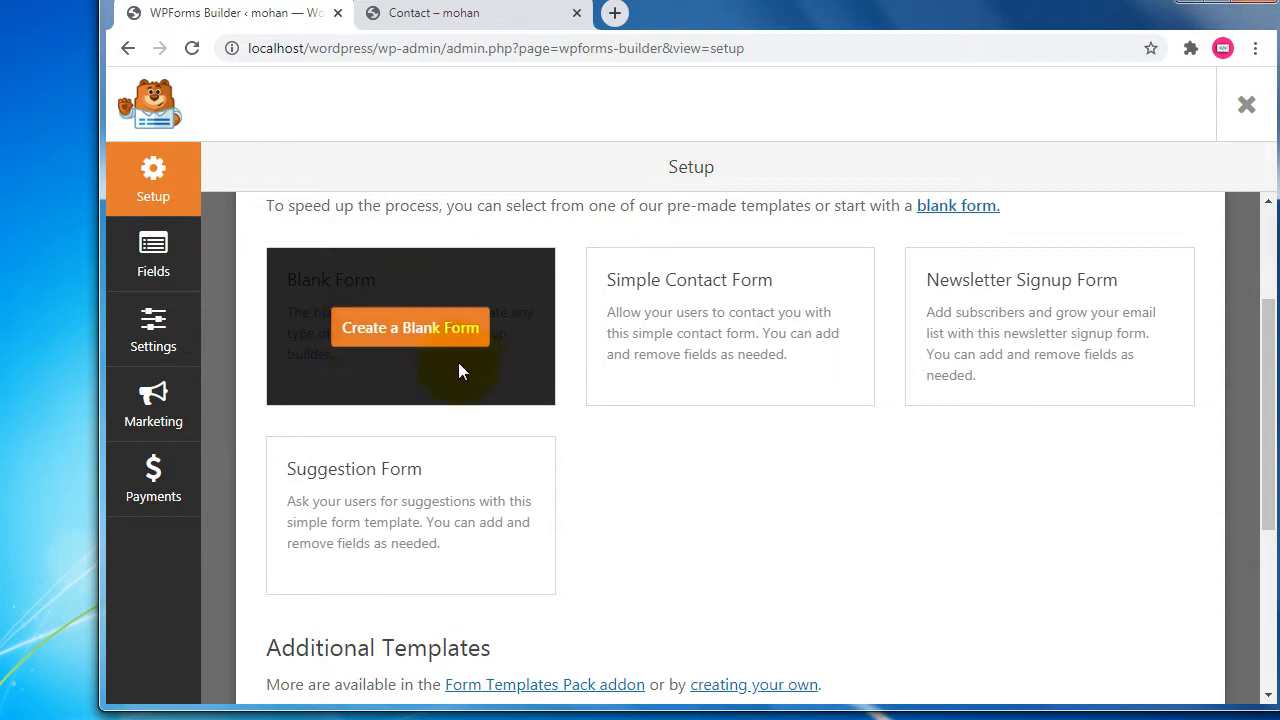
# Create a form from the Blank Form template and browse the Standard and Fancy Fields lists.
pyautogui.click(446, 334)
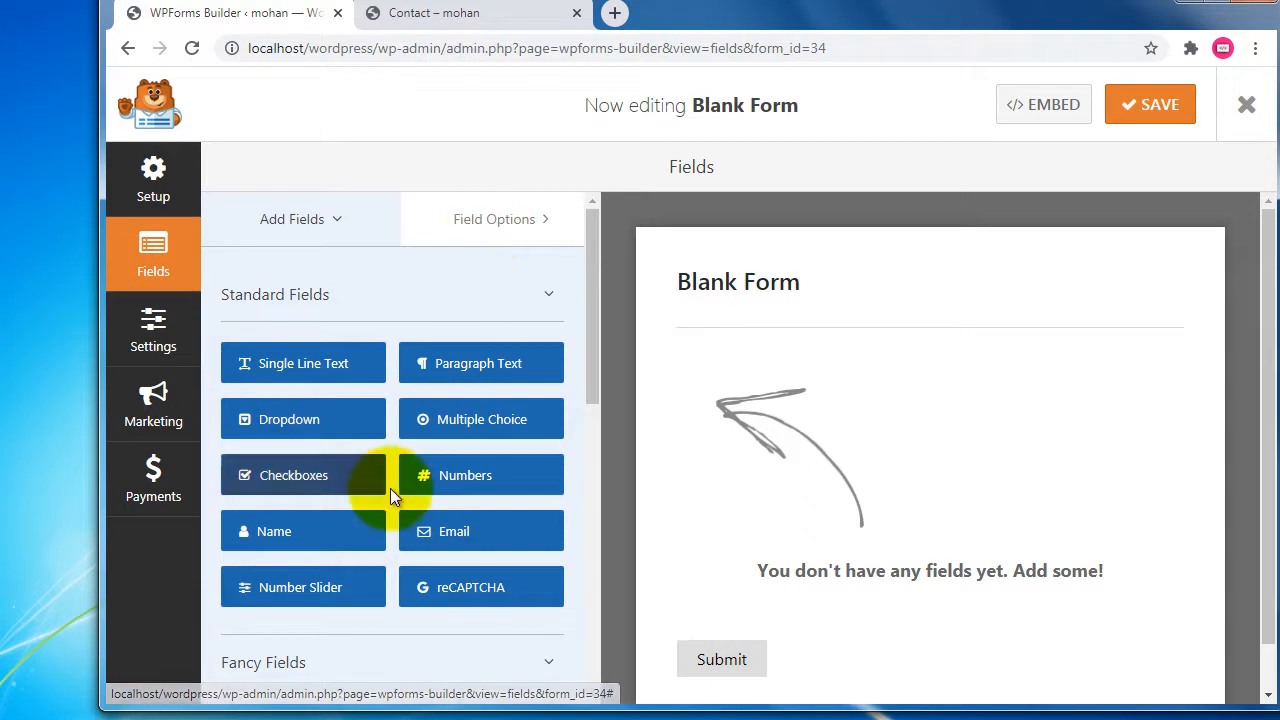
pyautogui.click(300, 296)
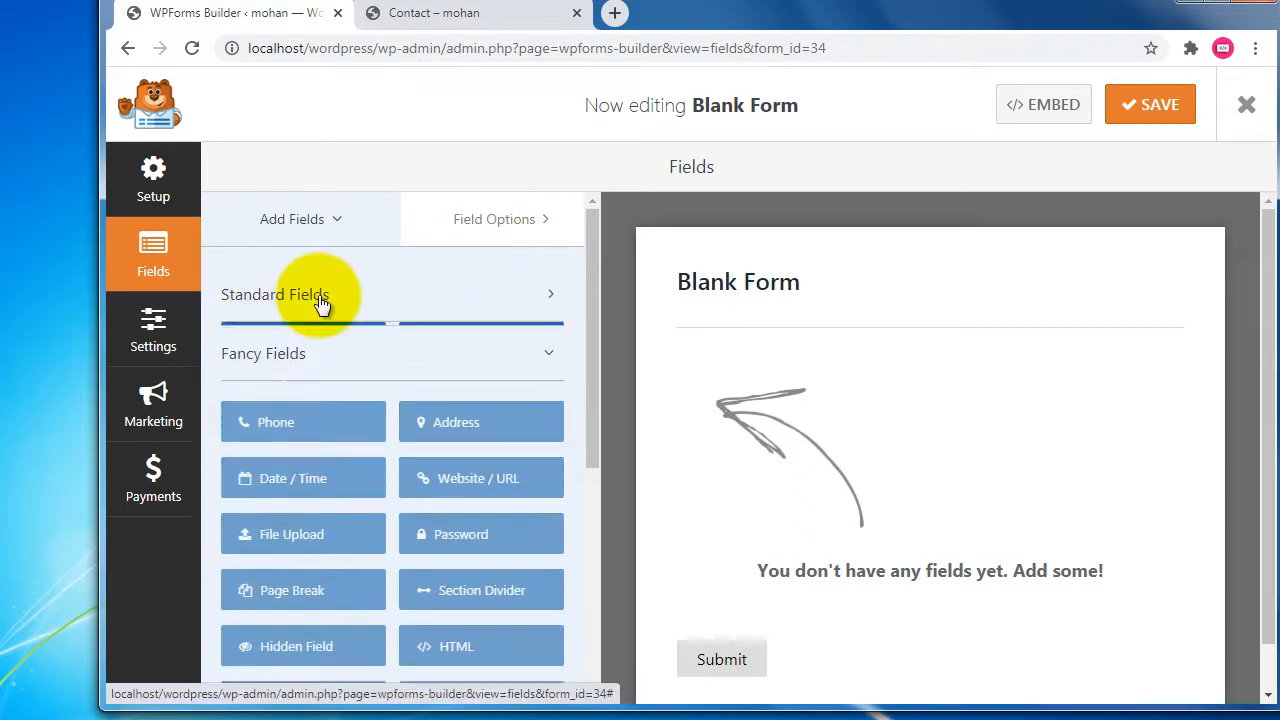
pyautogui.scroll(-4, 300, 350)
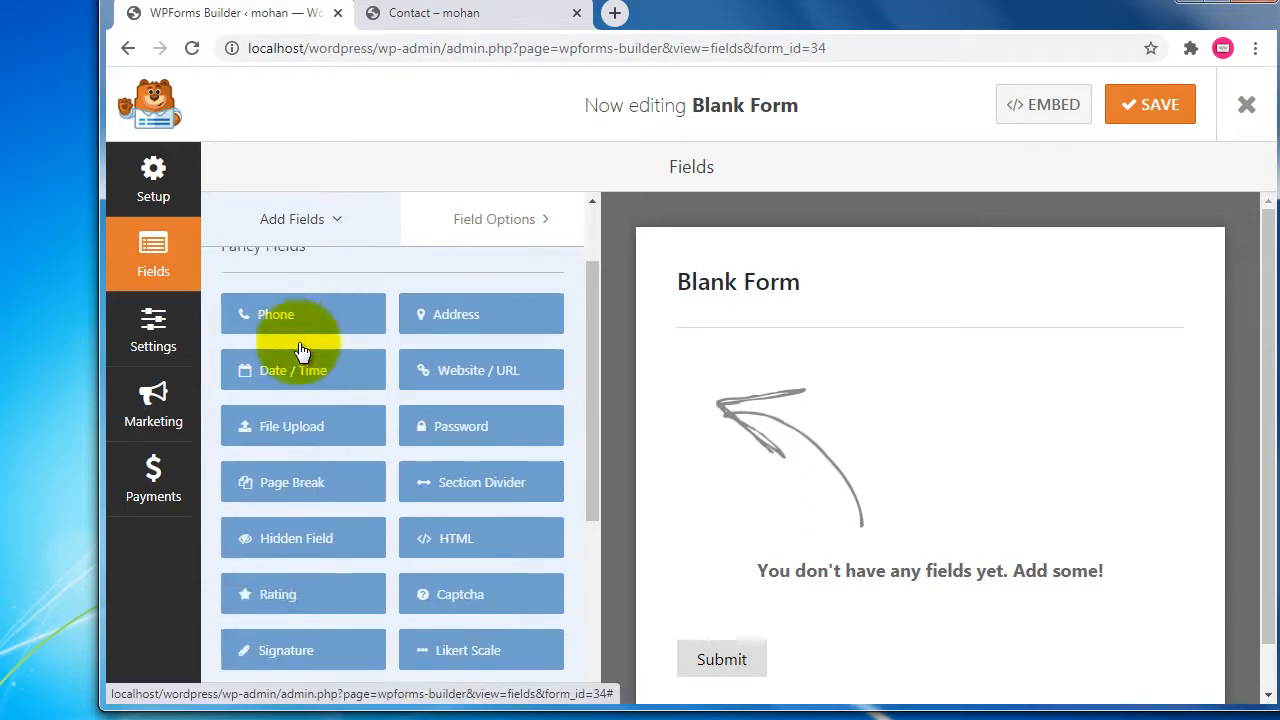
pyautogui.scroll(-1, 300, 352)
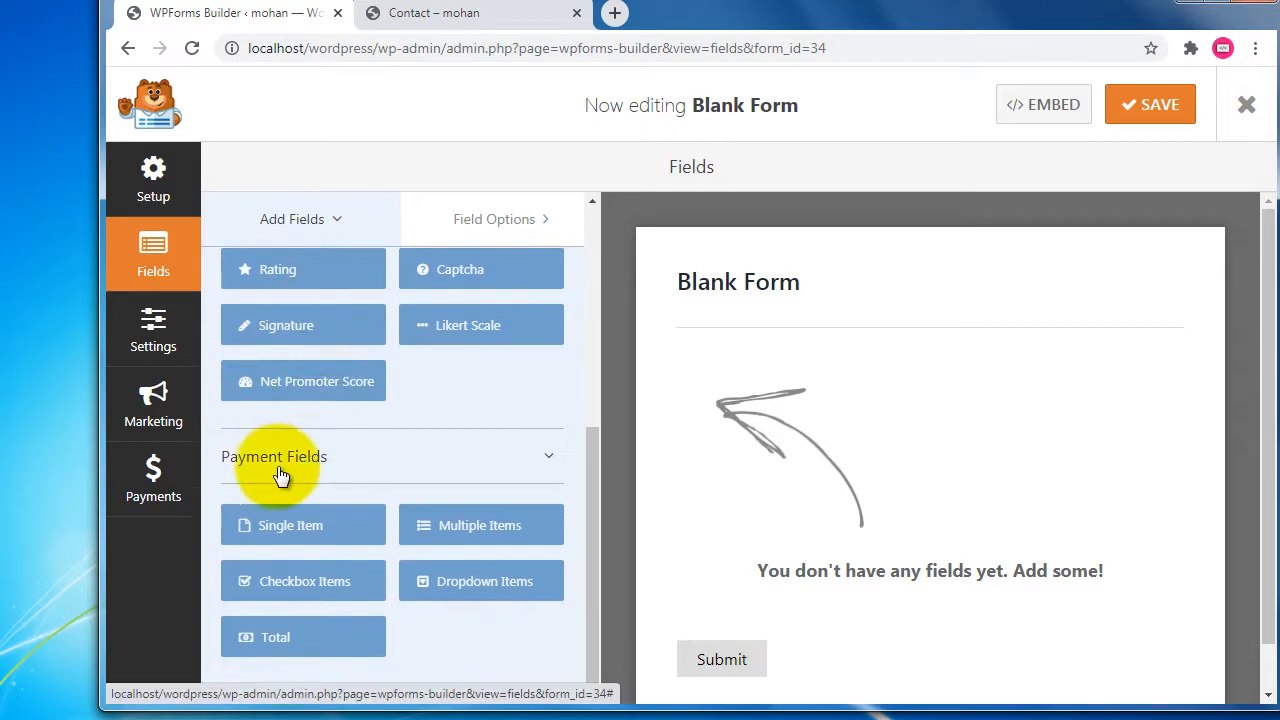
pyautogui.scroll(3, 371, 375)
pyautogui.scroll(1, 372, 380)
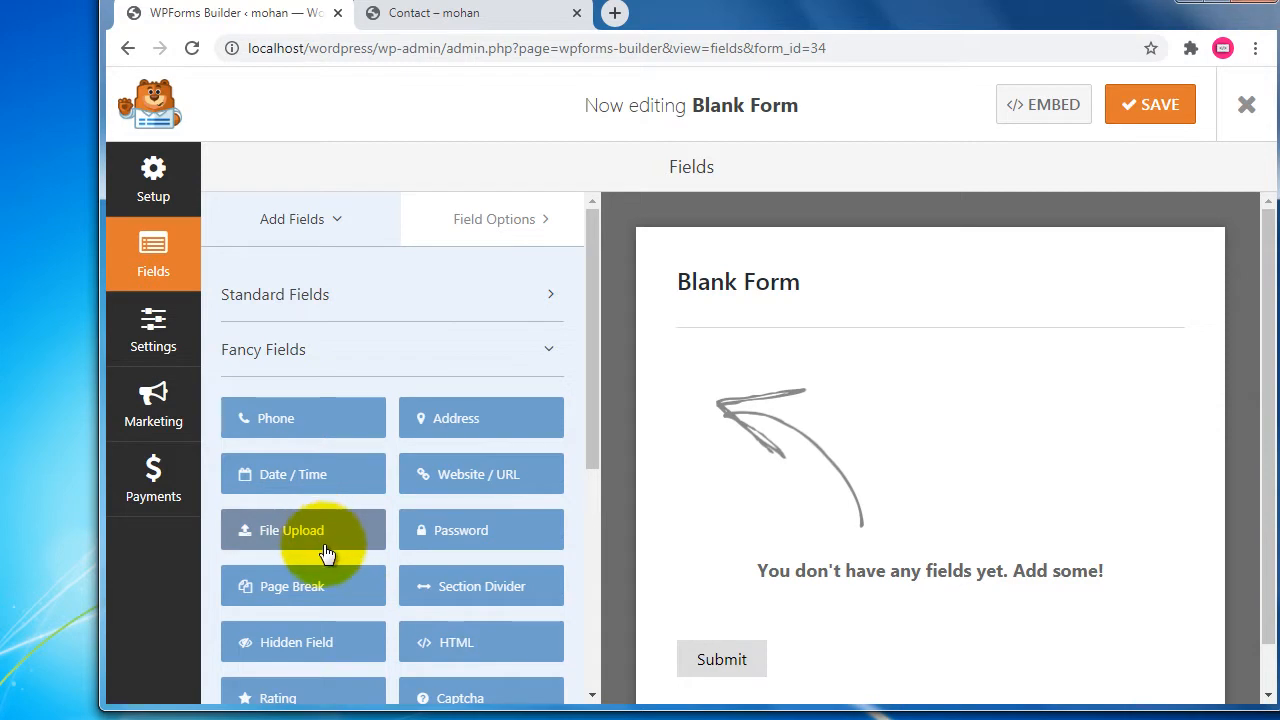
pyautogui.click(300, 297)
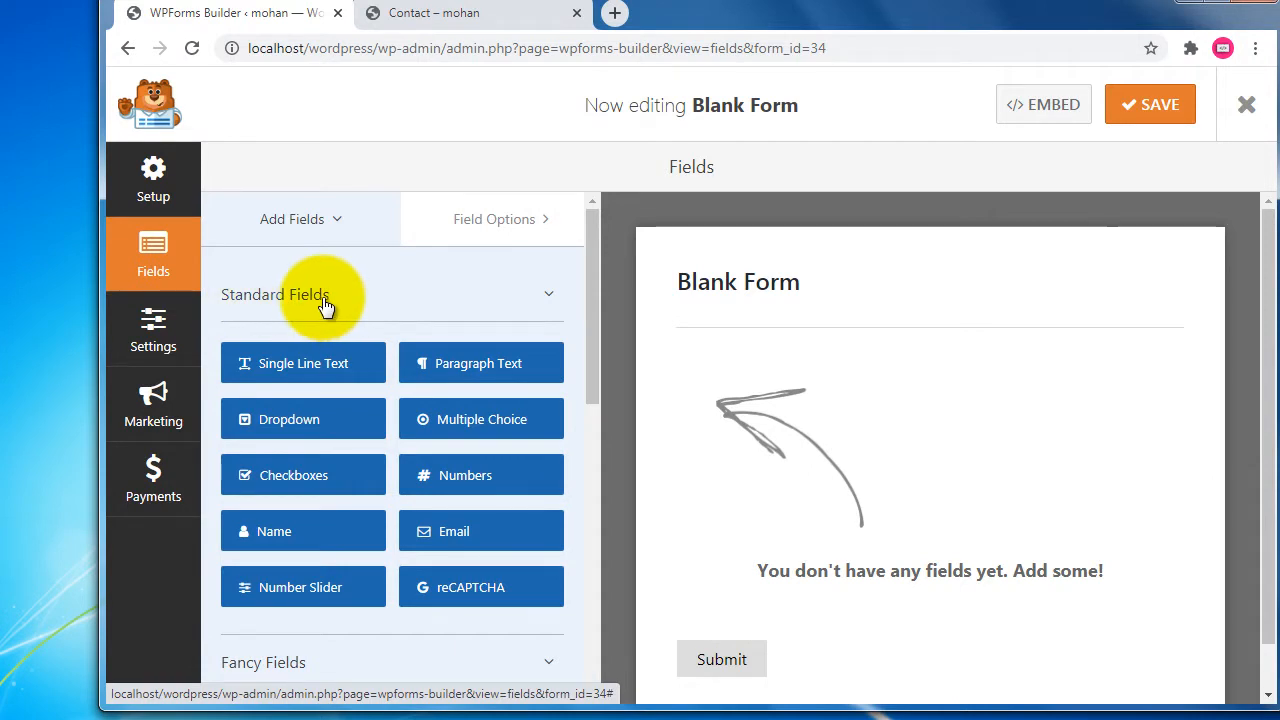
# Add Single Line Text and Numbers fields, deleting the accidental duplicates of each.
pyautogui.click(268, 366)
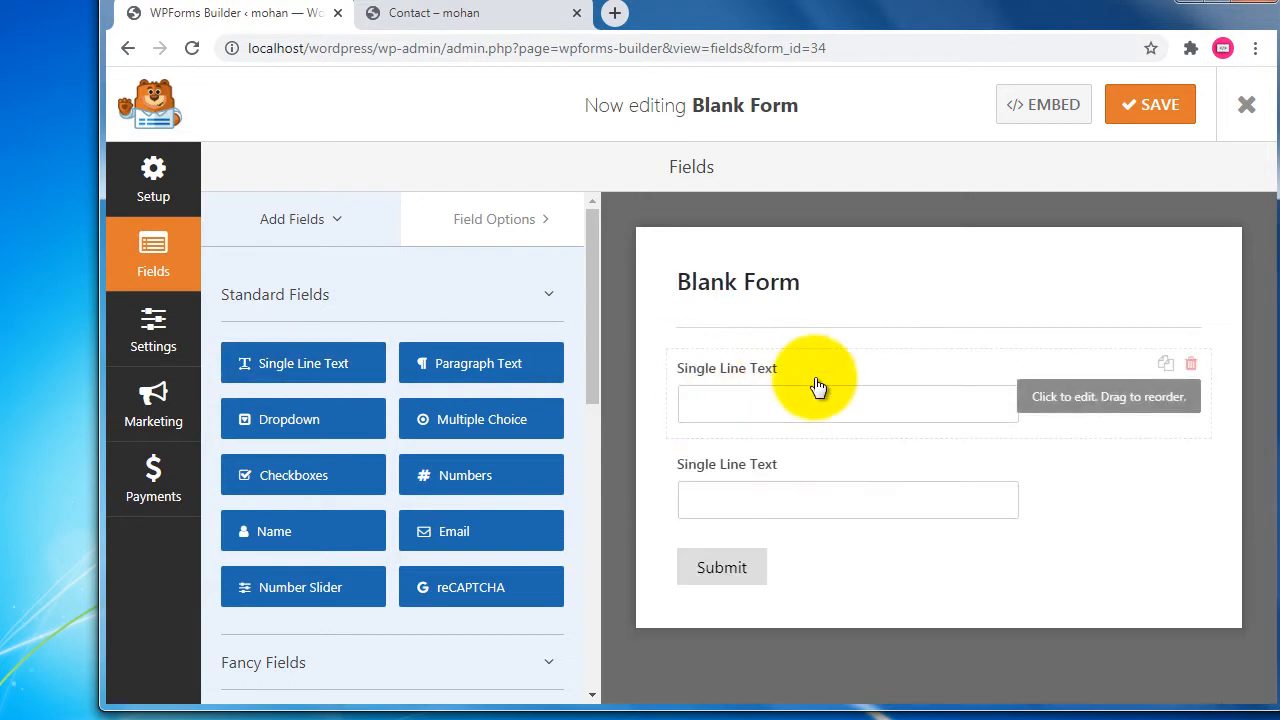
pyautogui.click(1191, 460)
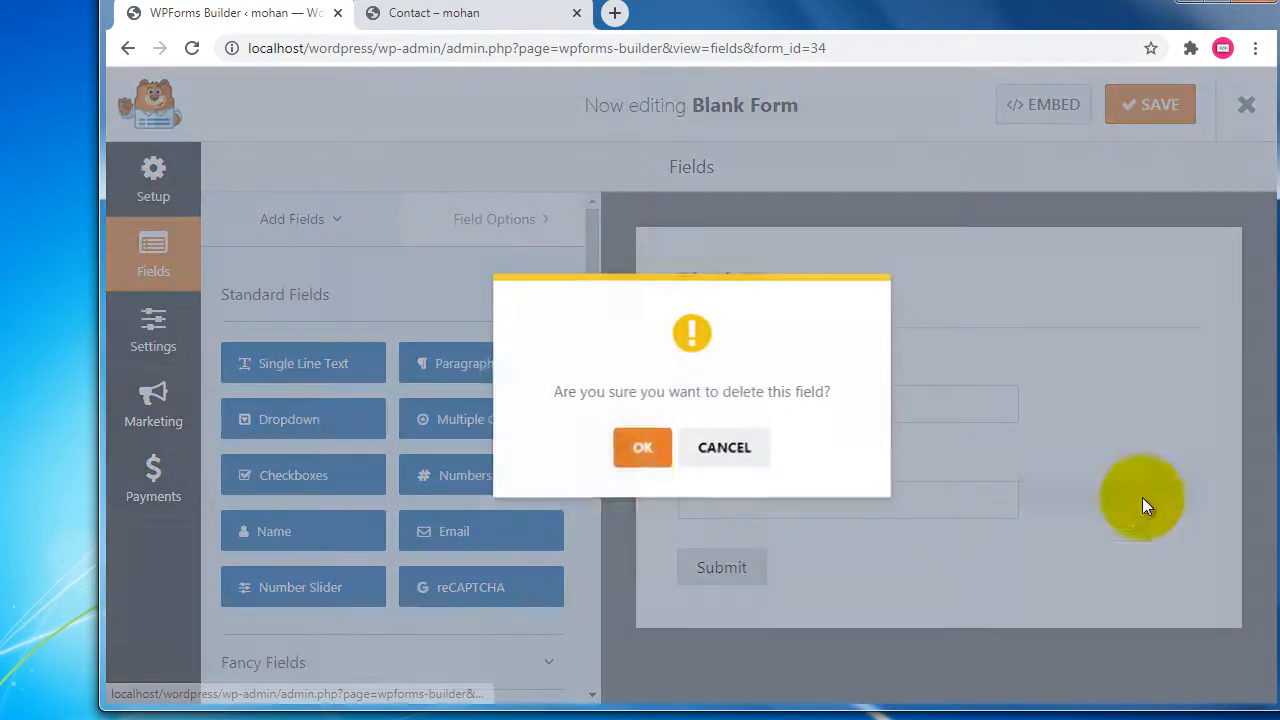
pyautogui.click(642, 449)
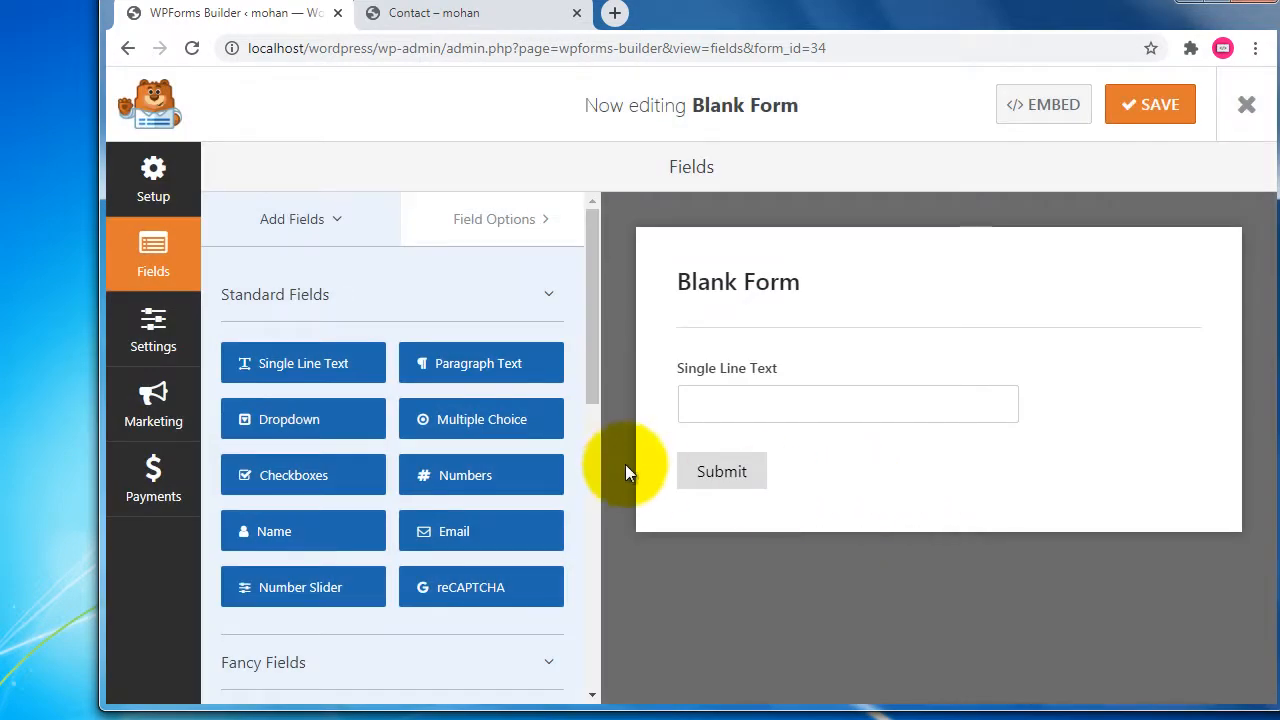
pyautogui.click(481, 490)
pyautogui.click(481, 490)
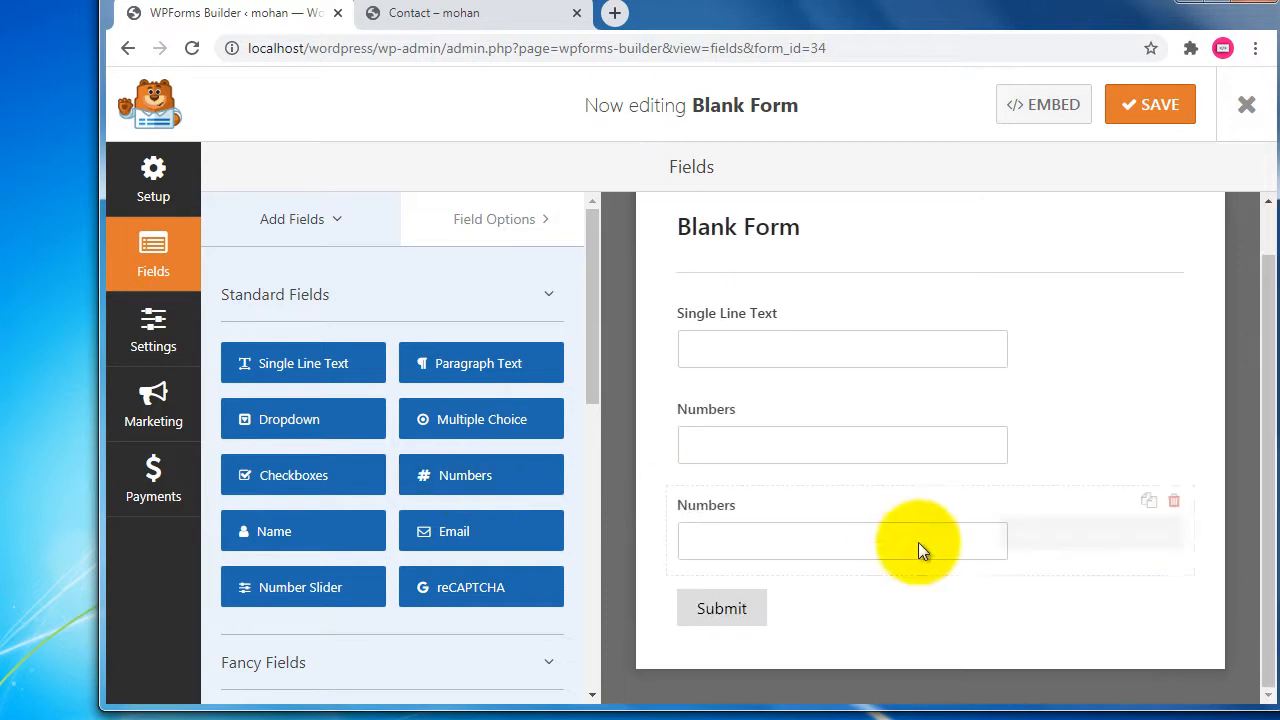
pyautogui.click(1174, 501)
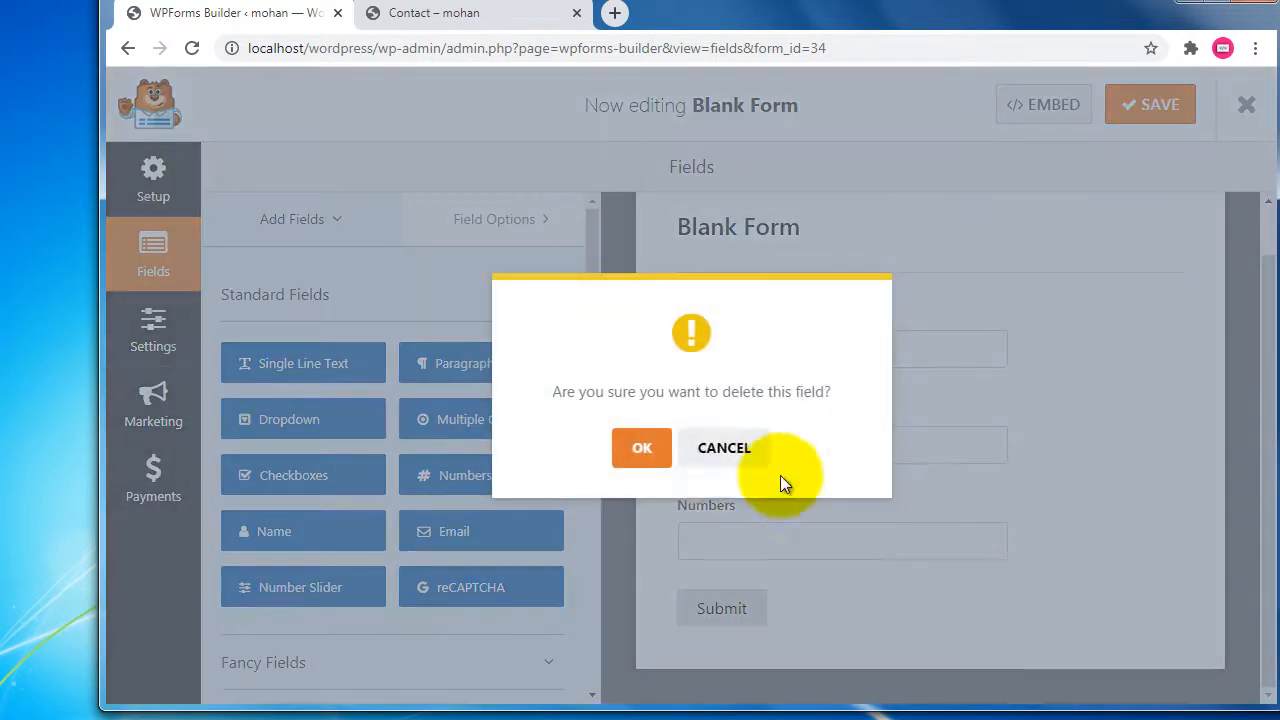
pyautogui.click(645, 452)
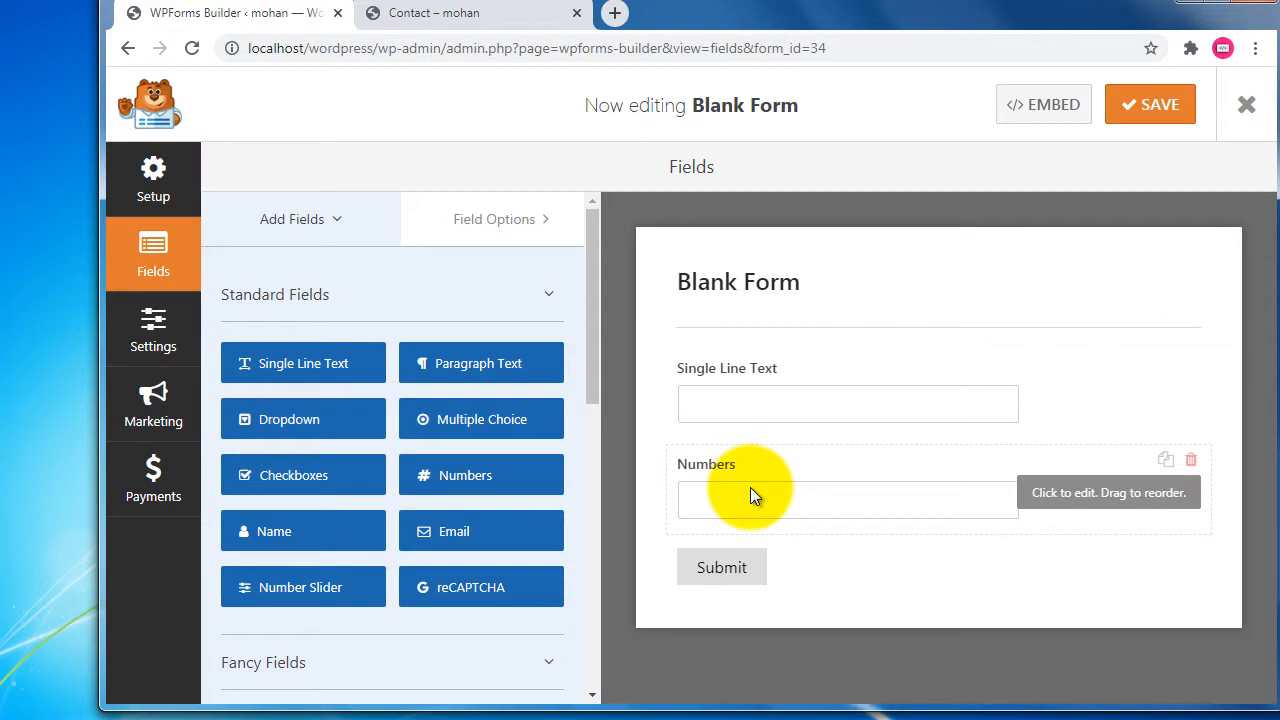
# Add an Email field to the form.
pyautogui.click(454, 531)
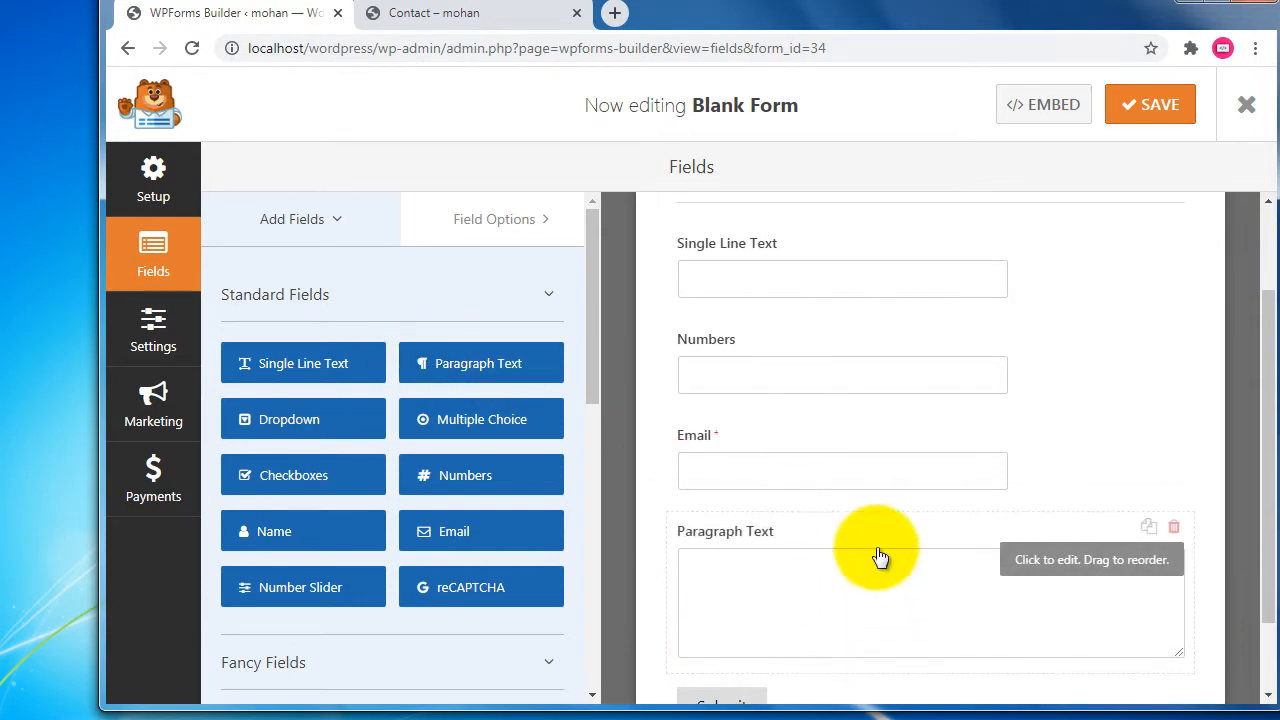
pyautogui.scroll(1, 783, 357)
pyautogui.scroll(-1, 808, 628)
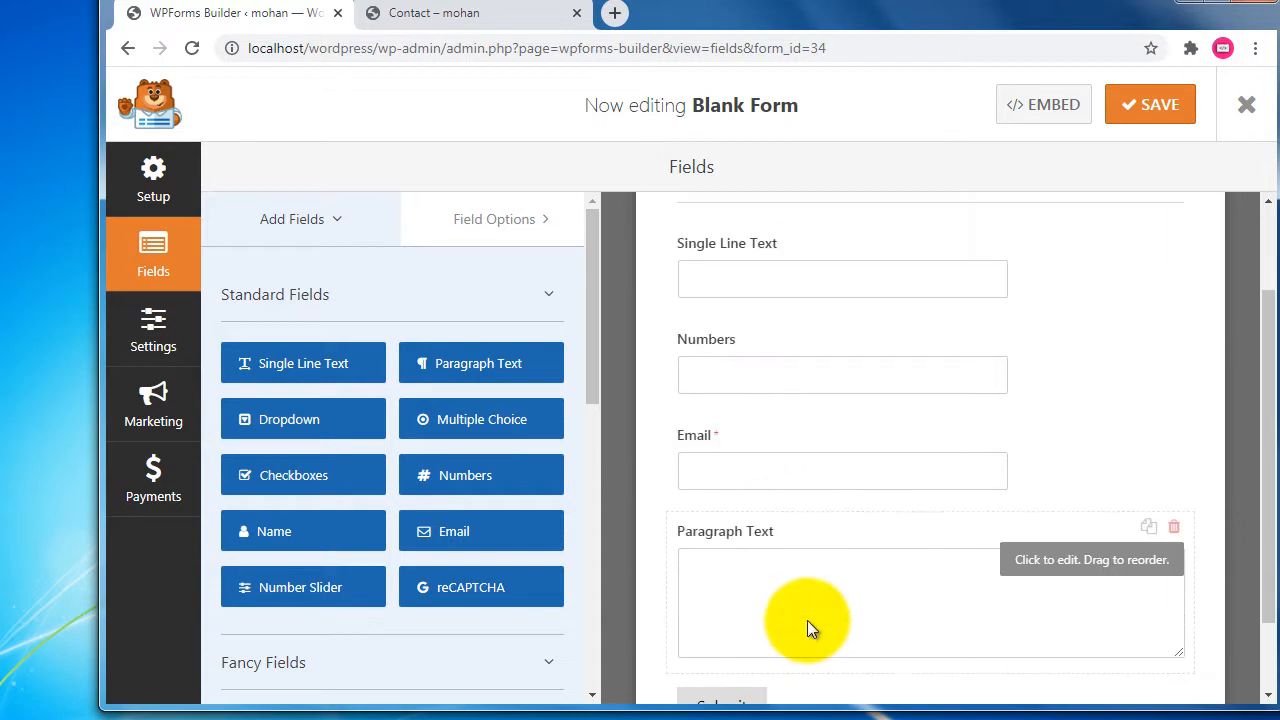
# Label the first field 'Your Name', describe it 'plz enter your full name', and make it required.
pyautogui.click(776, 270)
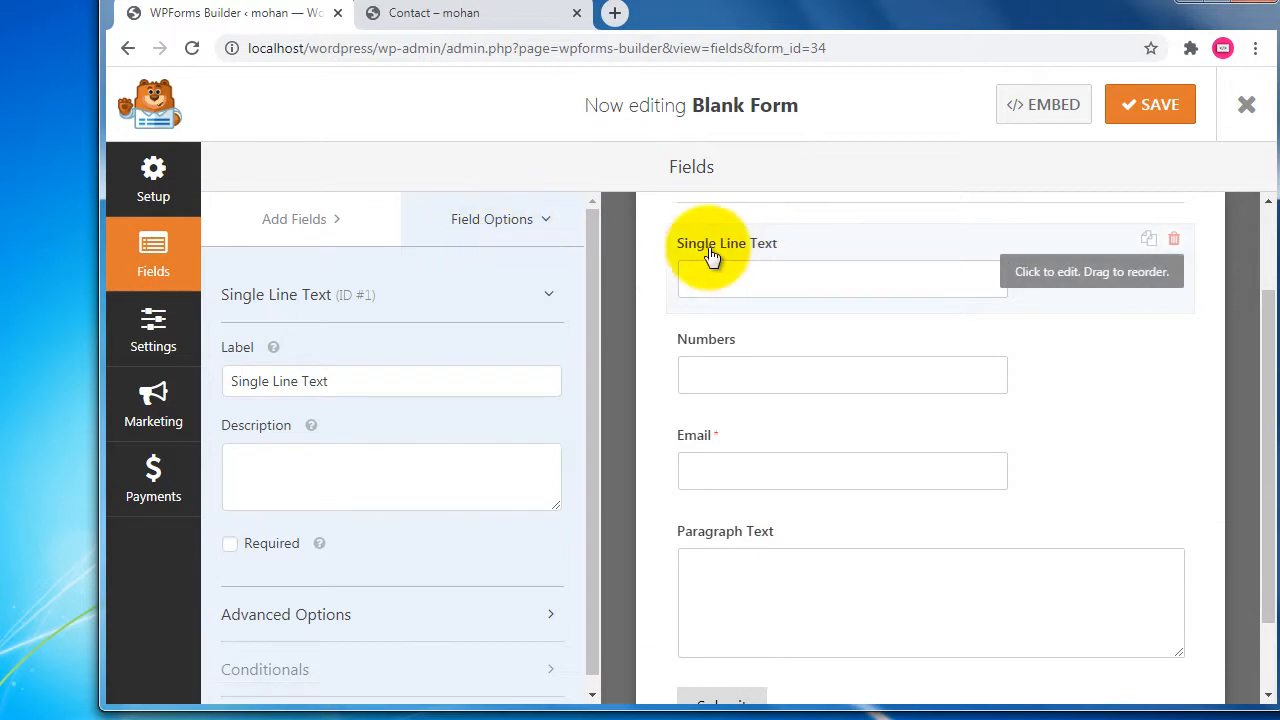
pyautogui.moveTo(231, 381); pyautogui.dragTo(391, 386)
pyautogui.tripleClick(409, 384)
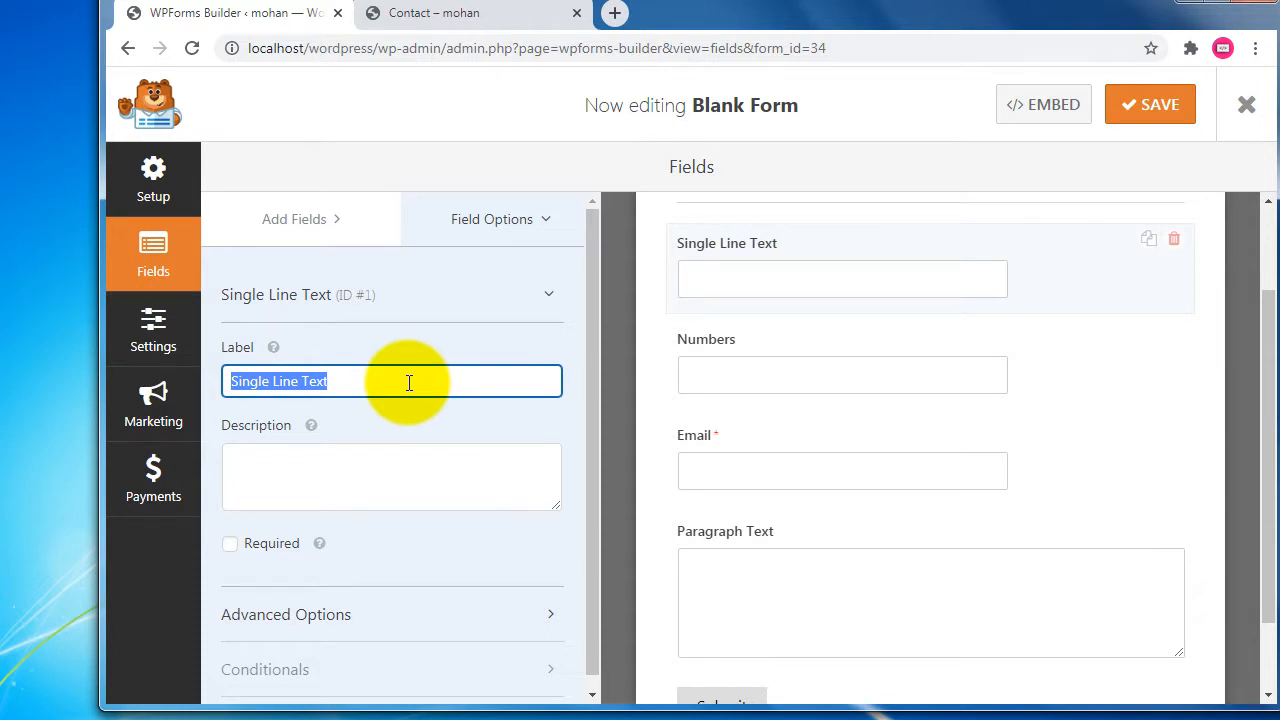
pyautogui.write('Your Name')
pyautogui.click(364, 482)
pyautogui.write('p')
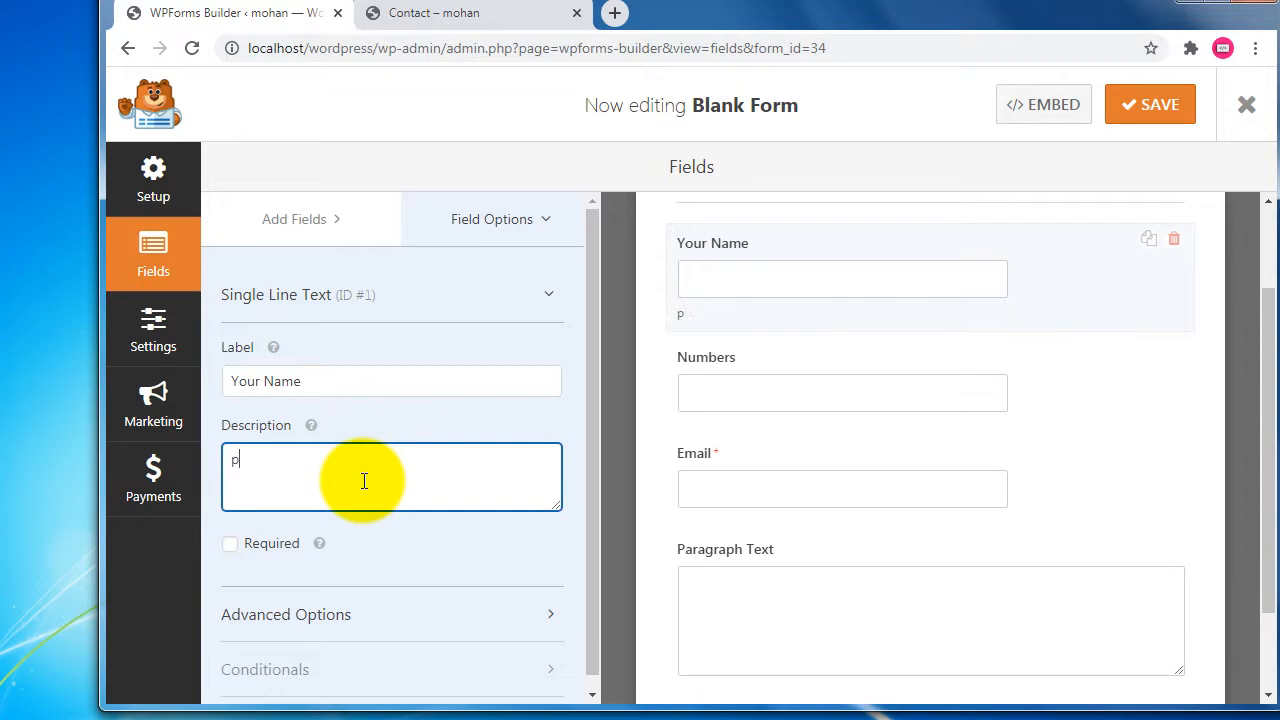
pyautogui.write('lz enter your full name')
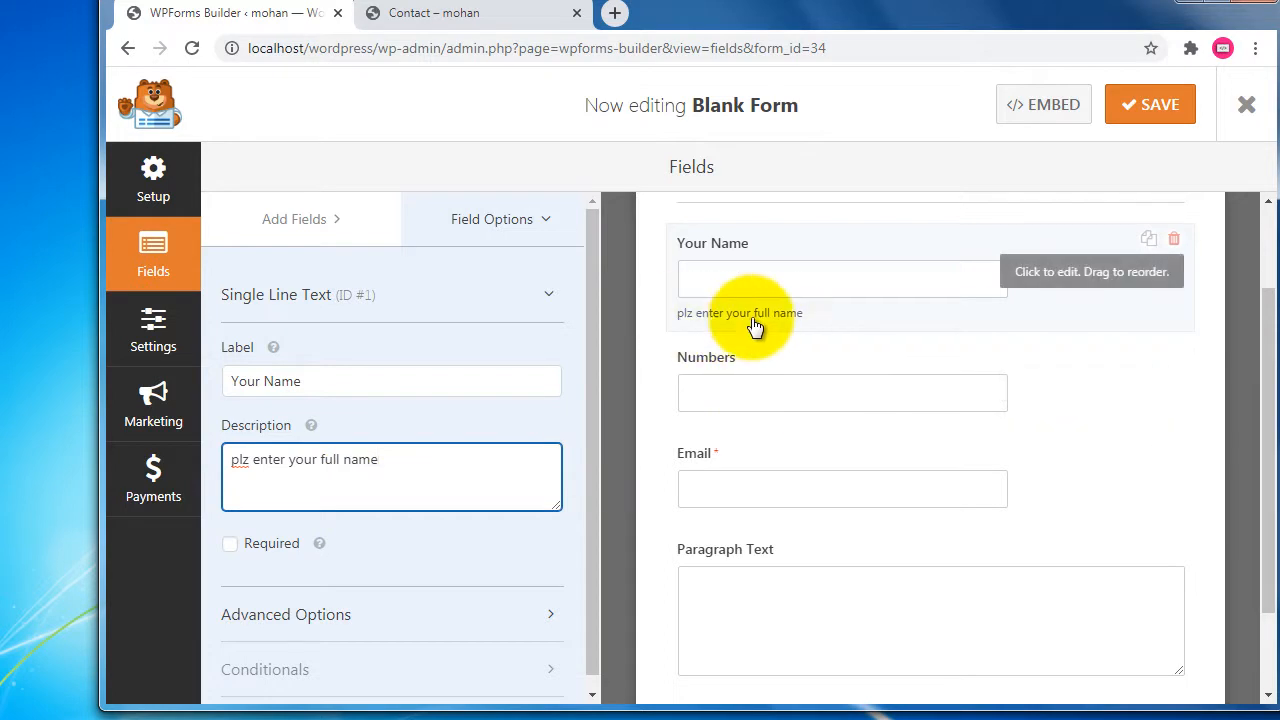
pyautogui.moveTo(292, 426); pyautogui.dragTo(214, 422)
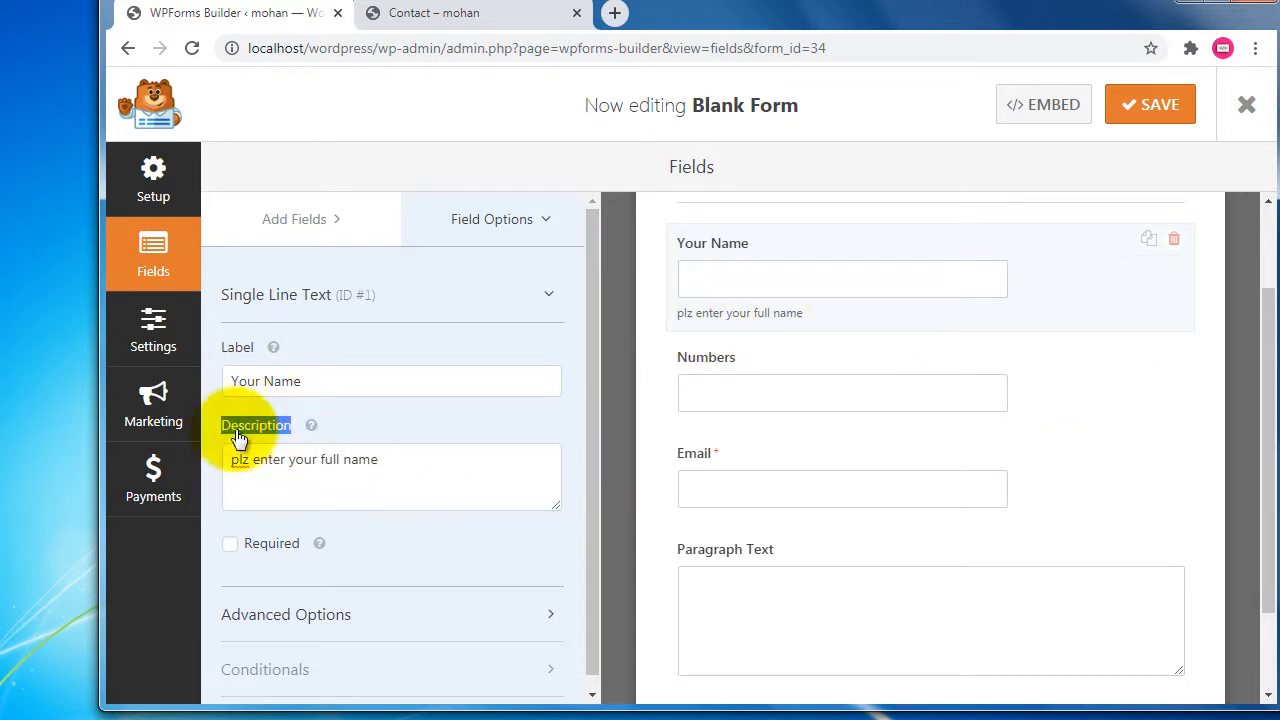
pyautogui.click(230, 545)
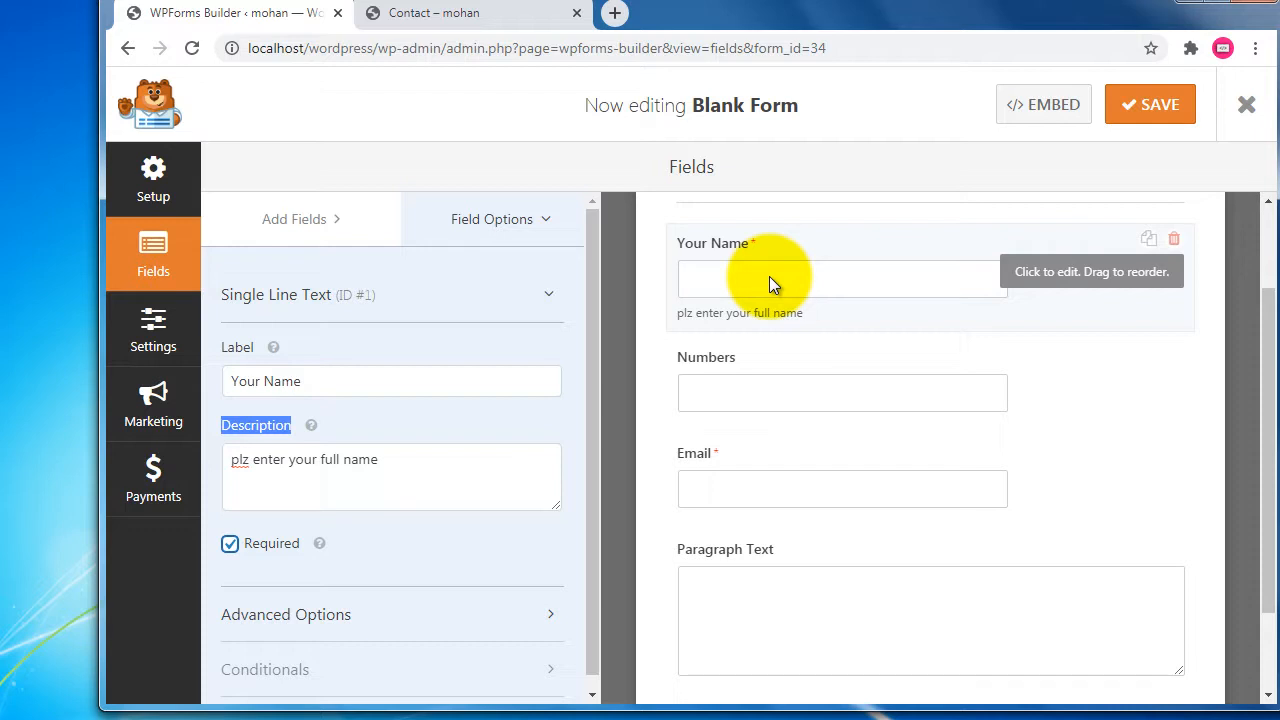
# Relabel Numbers as 'Mobile No' and Paragraph Text as 'Plz comment', then save the form.
pyautogui.click(743, 374)
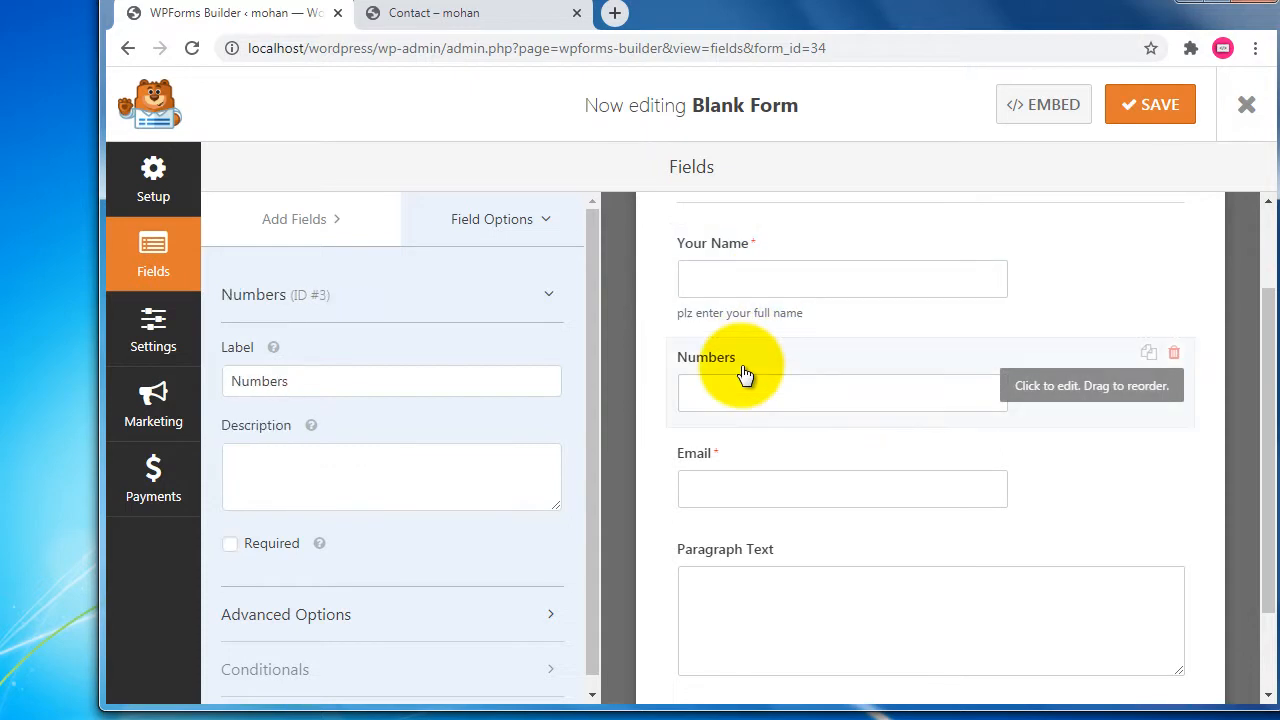
pyautogui.moveTo(471, 379); pyautogui.dragTo(229, 379)
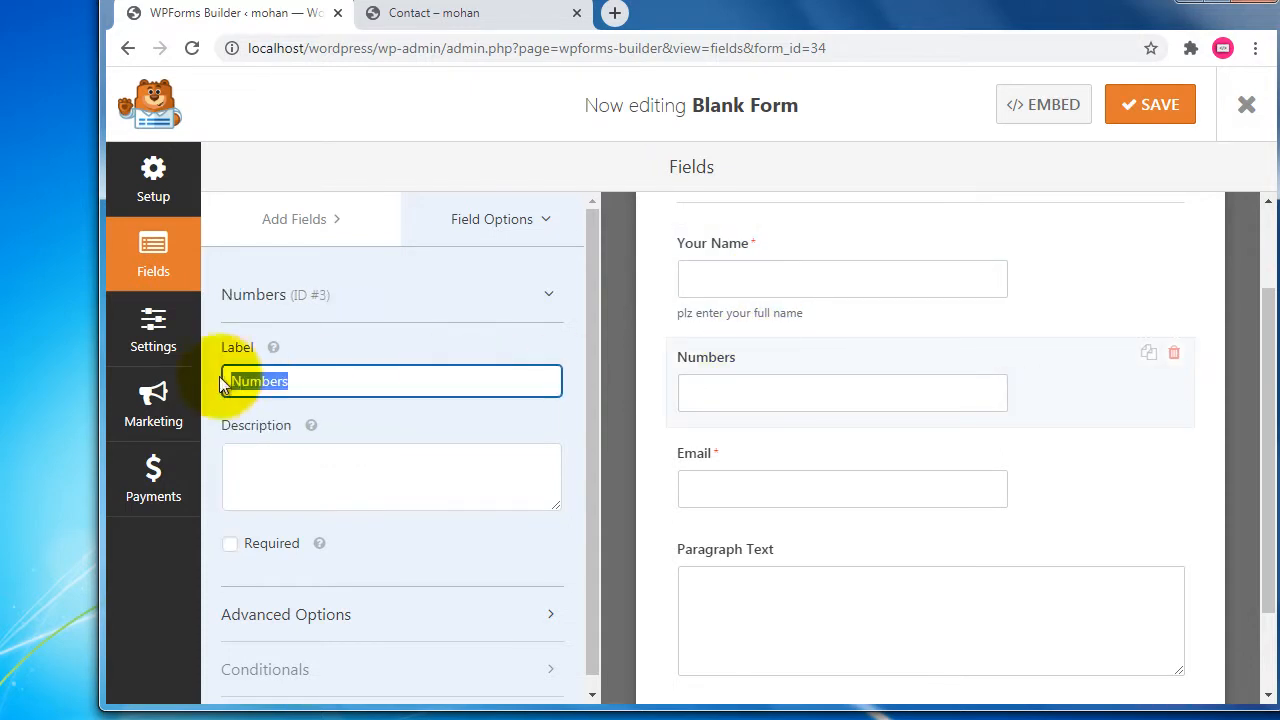
pyautogui.write('Mobile No')
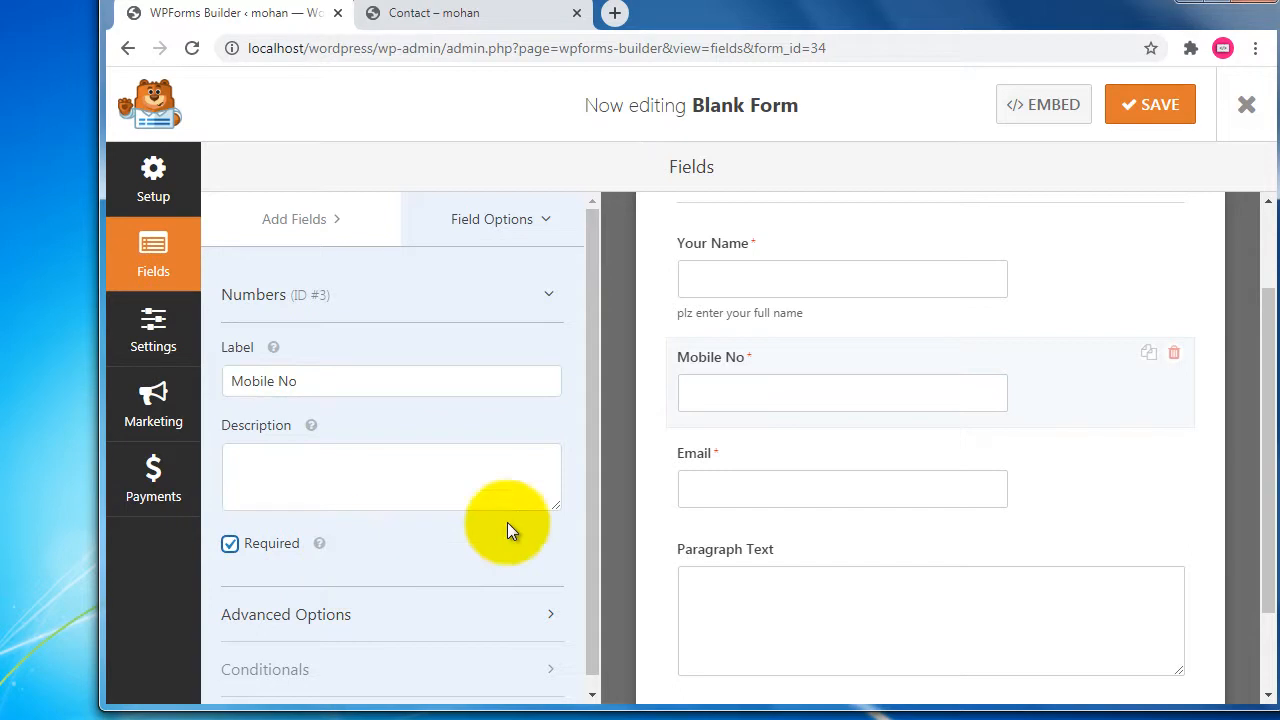
pyautogui.click(788, 497)
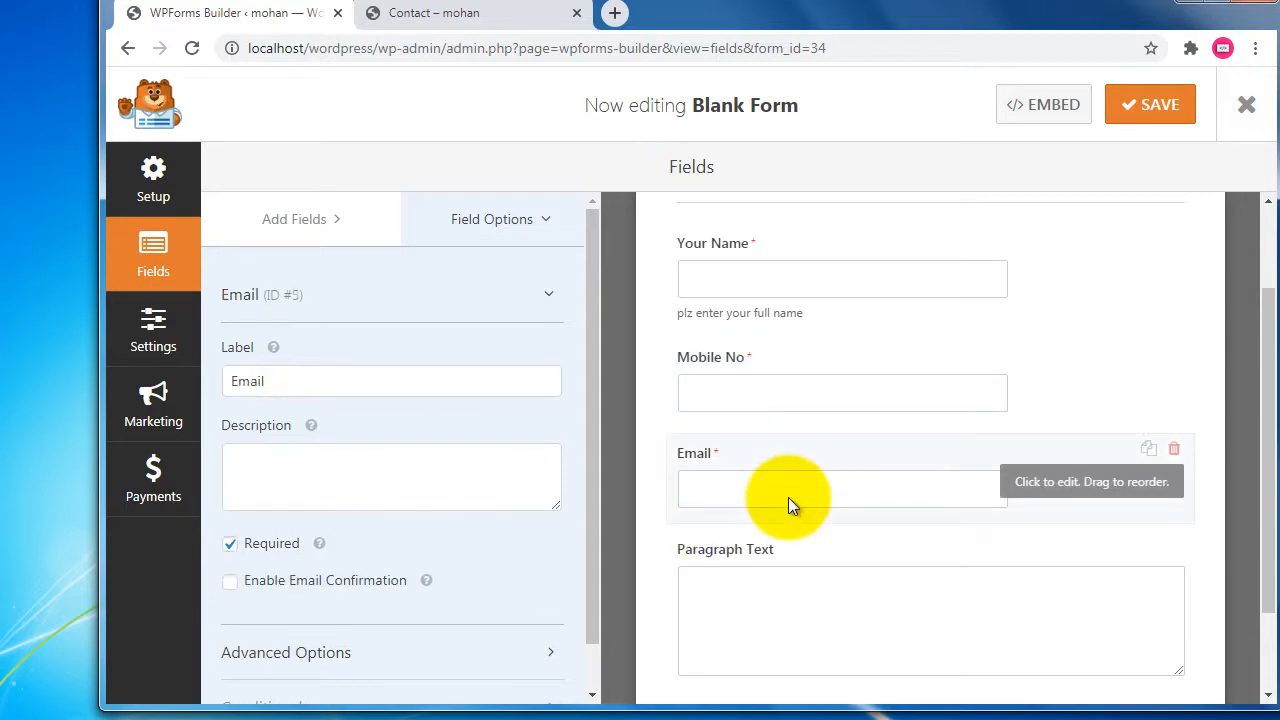
pyautogui.click(791, 602)
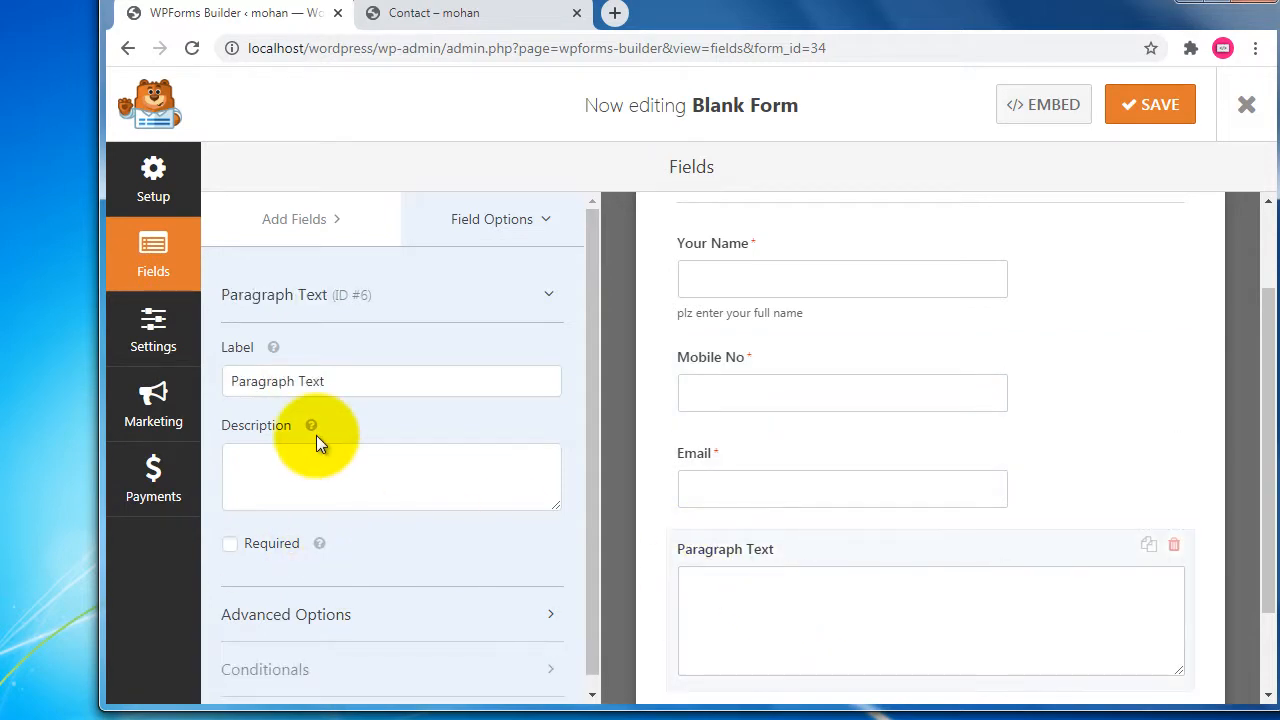
pyautogui.moveTo(335, 381); pyautogui.dragTo(220, 382)
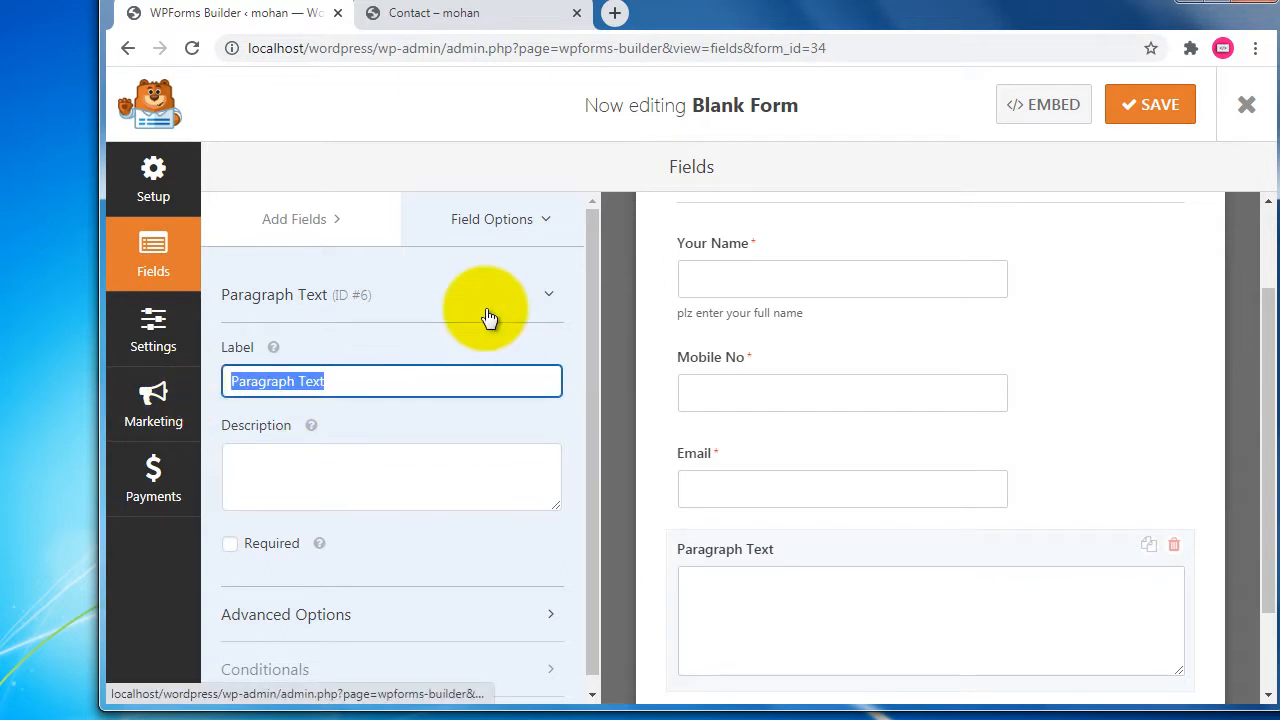
pyautogui.write('Plz ca')
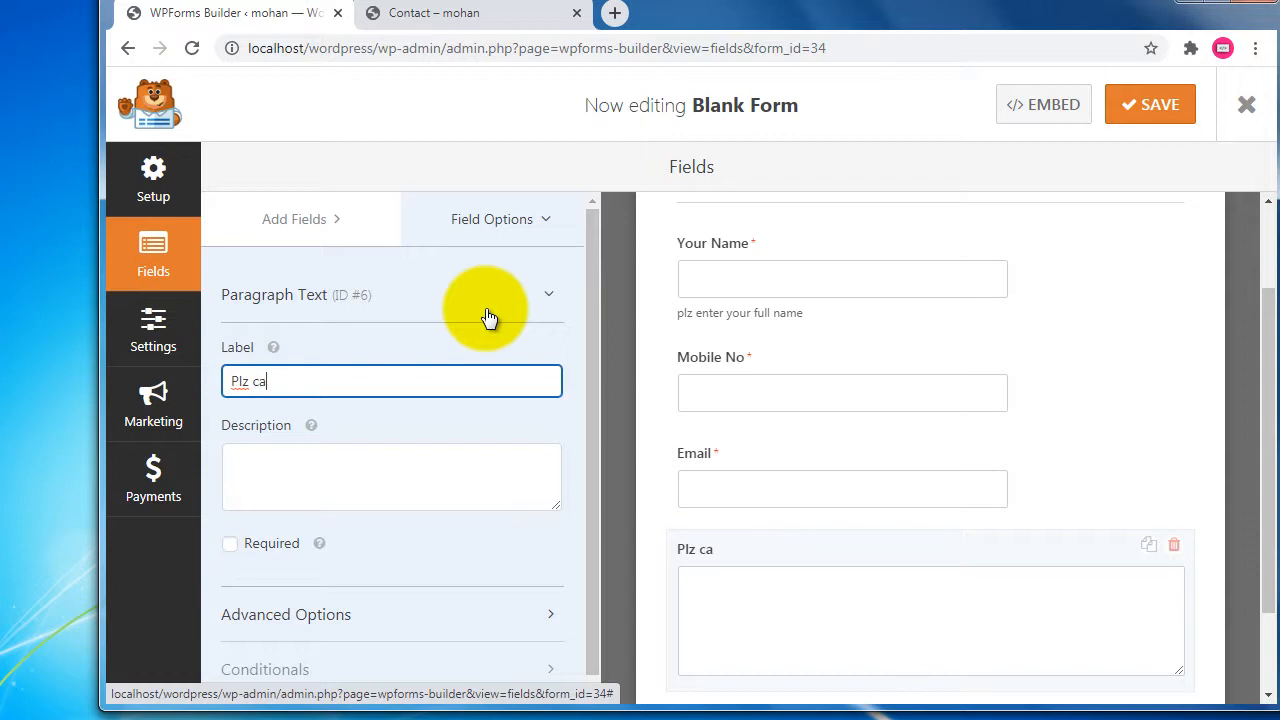
pyautogui.press('BackSpace')
pyautogui.write('omment')
pyautogui.scroll(-1, 877, 477)
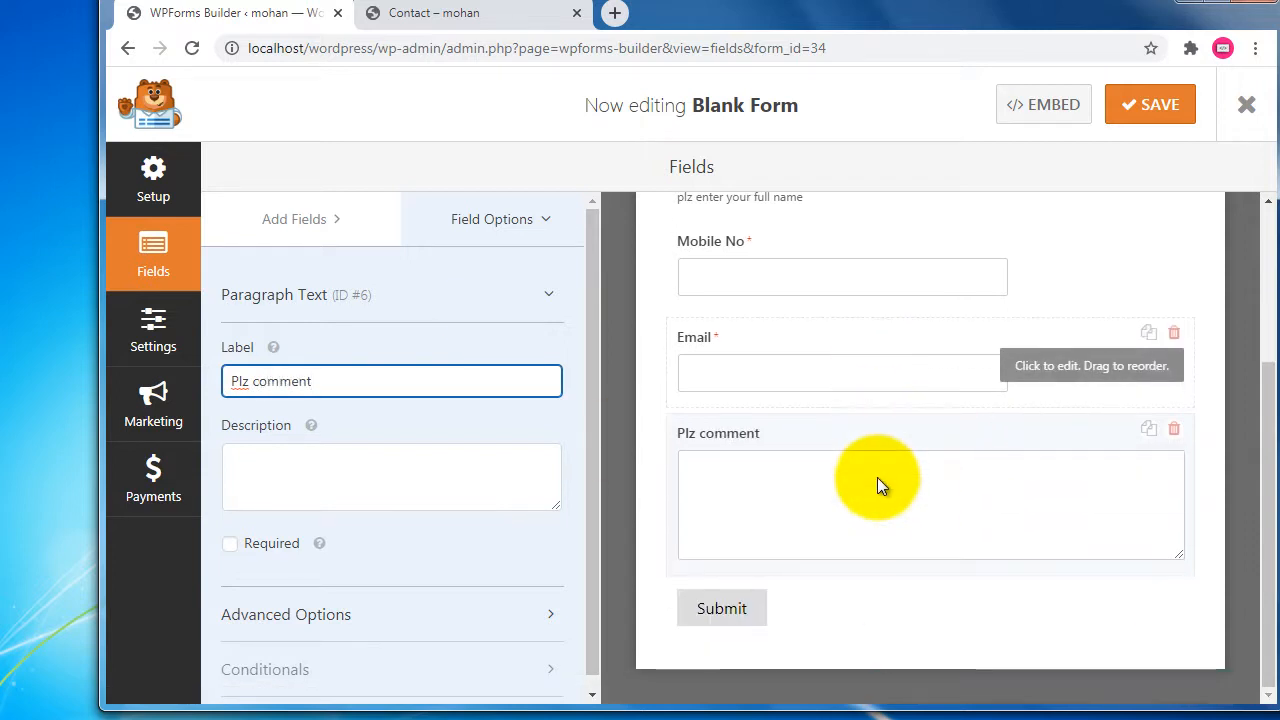
pyautogui.scroll(2, 874, 477)
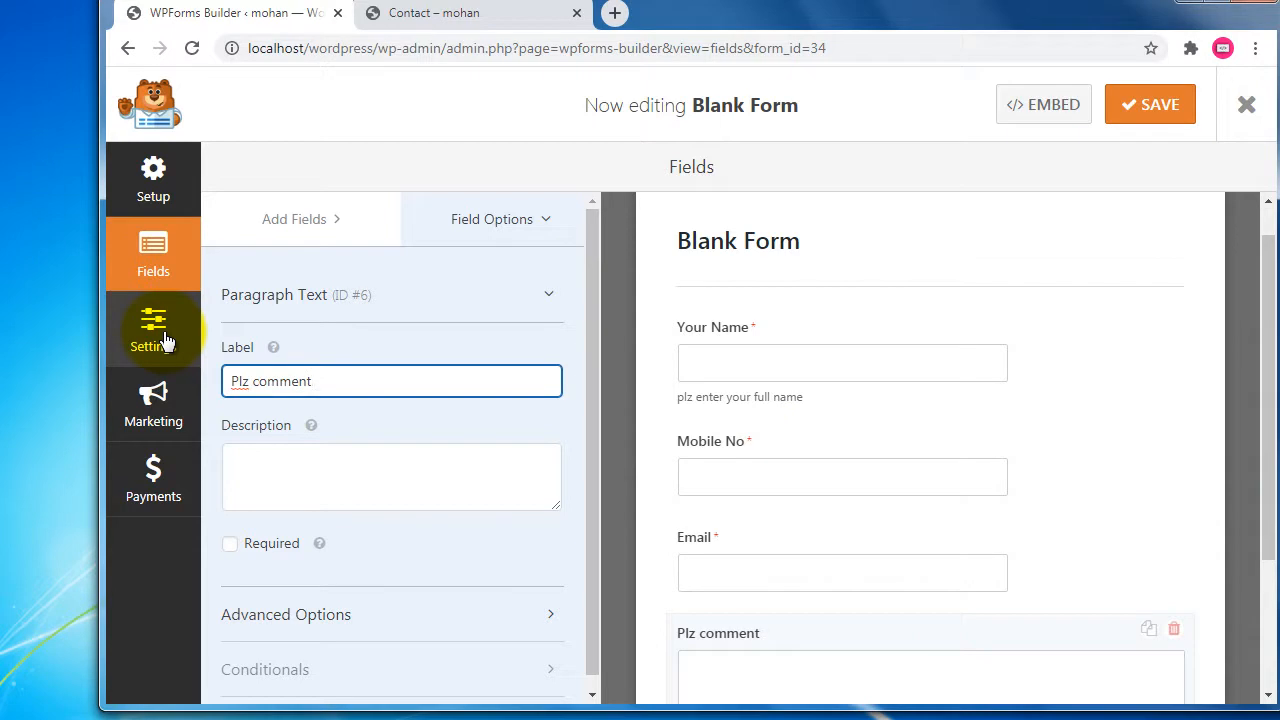
pyautogui.click(1138, 114)
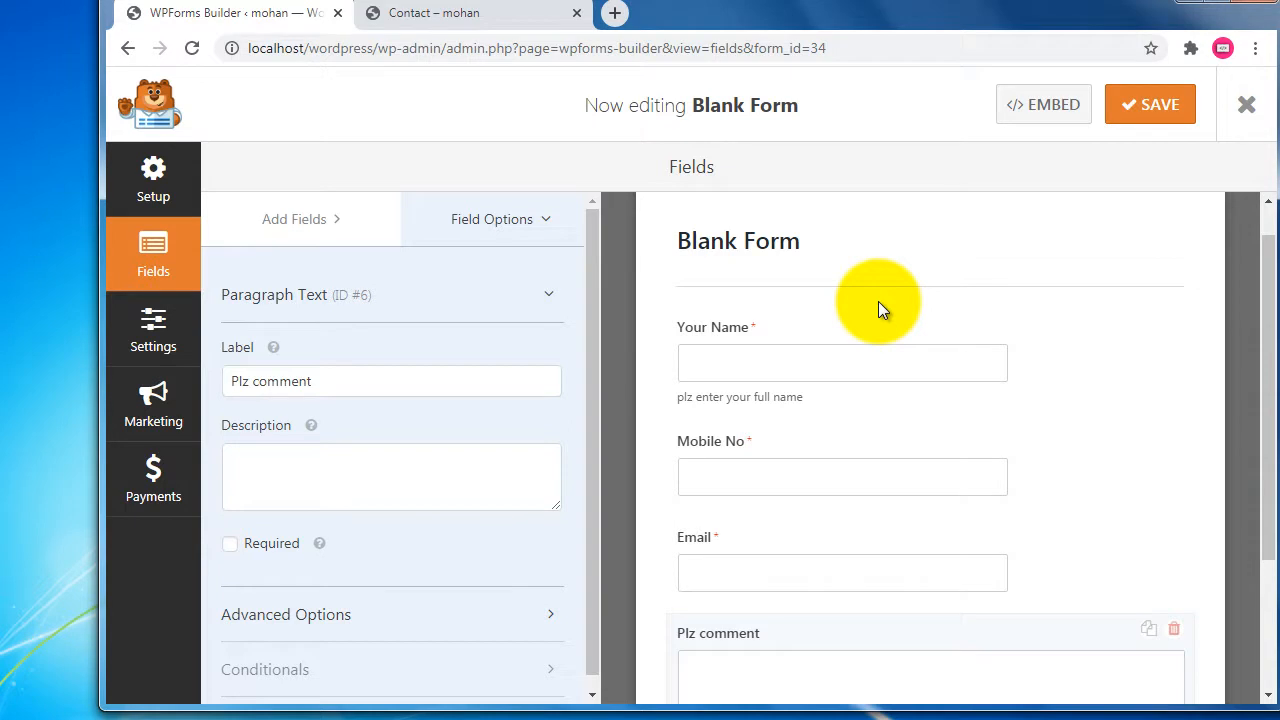
# Dismiss the embed options and save the Blank Form again from the Setup view.
pyautogui.click(1054, 110)
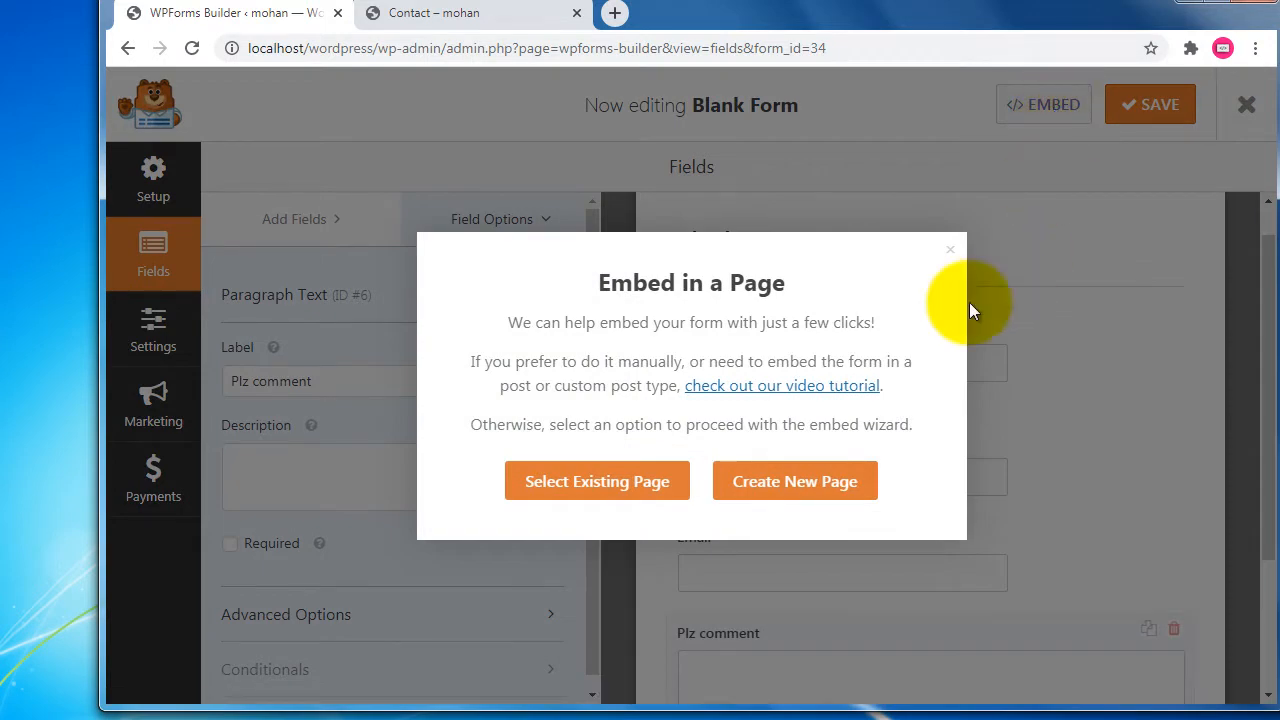
pyautogui.click(951, 252)
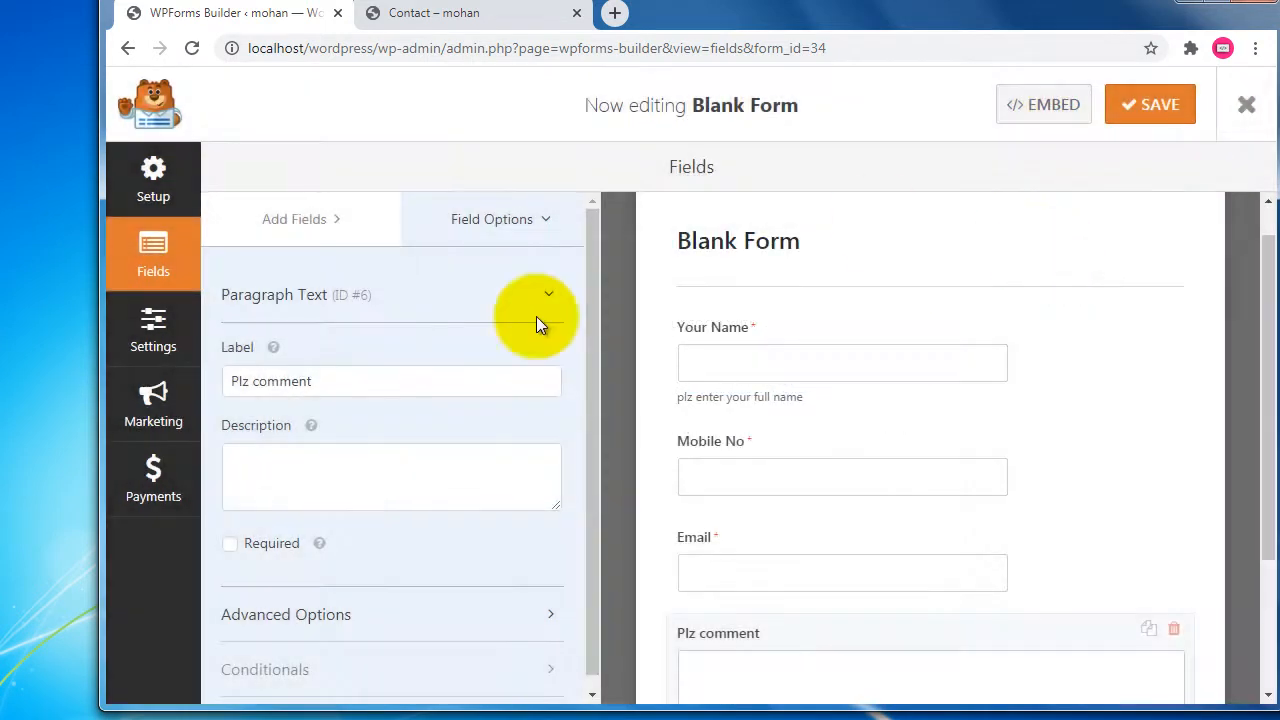
pyautogui.click(155, 185)
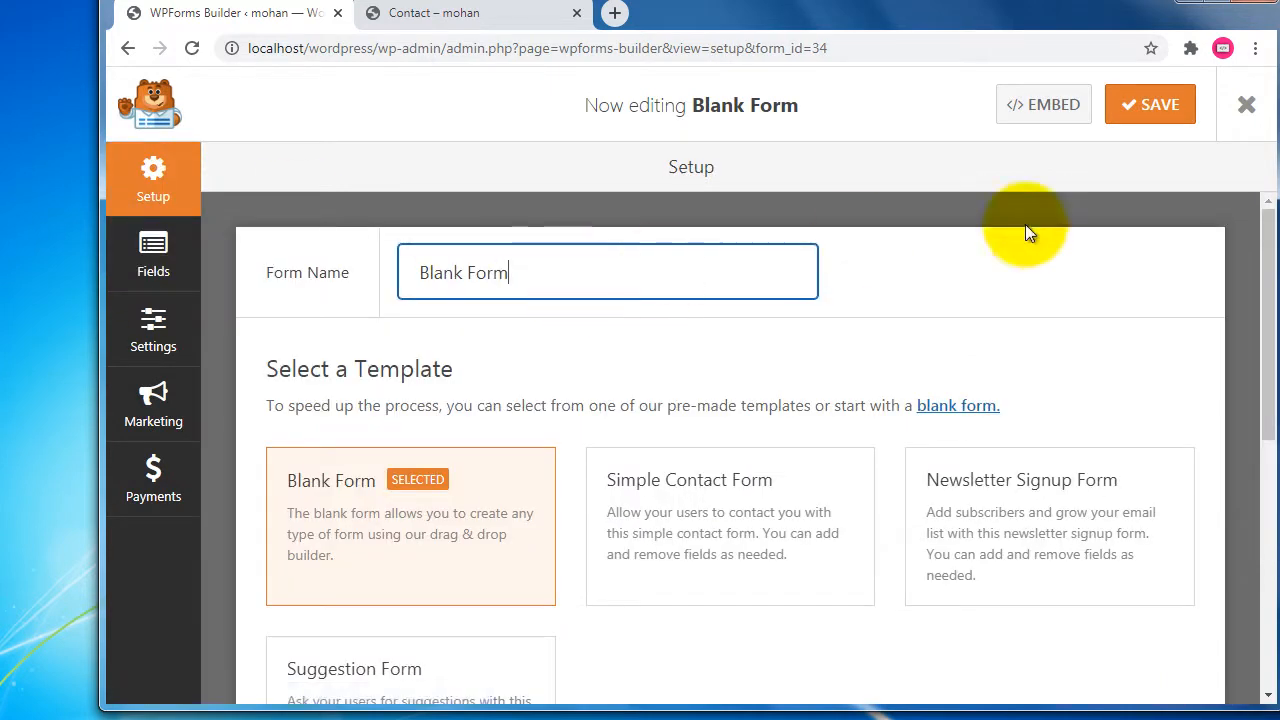
pyautogui.click(1176, 118)
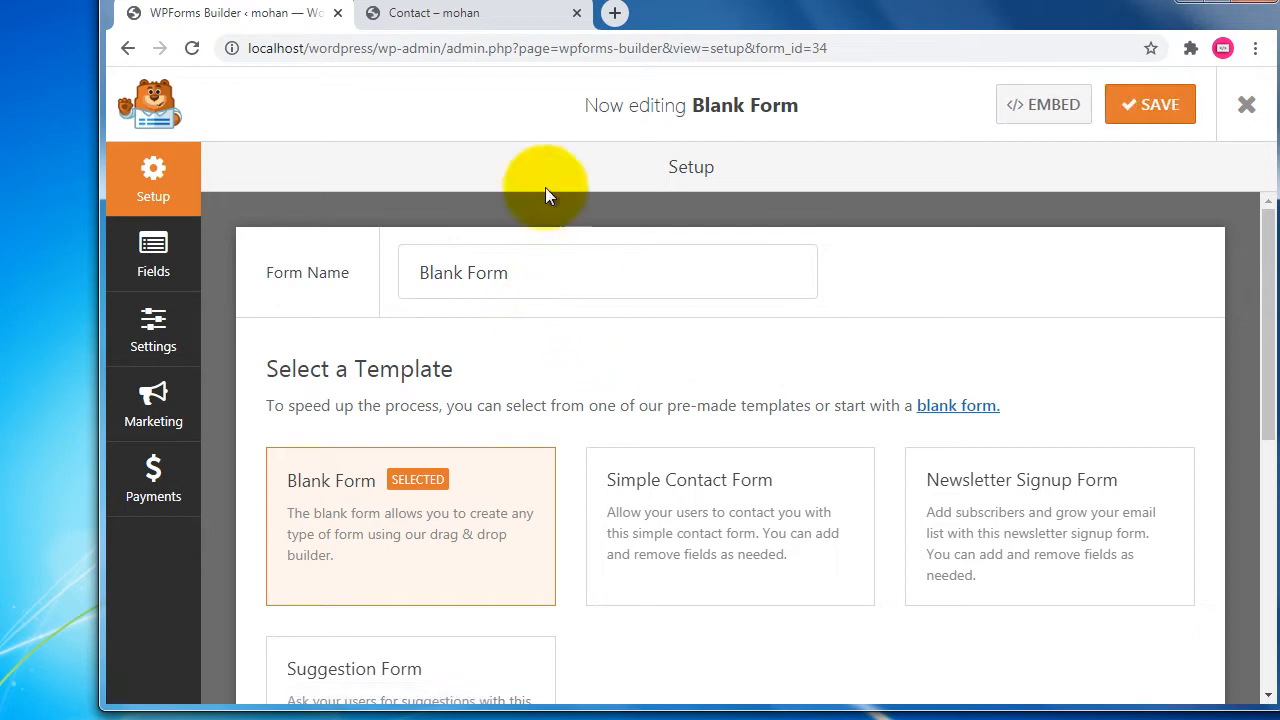
# Go to the WordPress admin Dashboard by trimming the address to /wp-admin/.
pyautogui.moveTo(446, 48); pyautogui.dragTo(1000, 55)
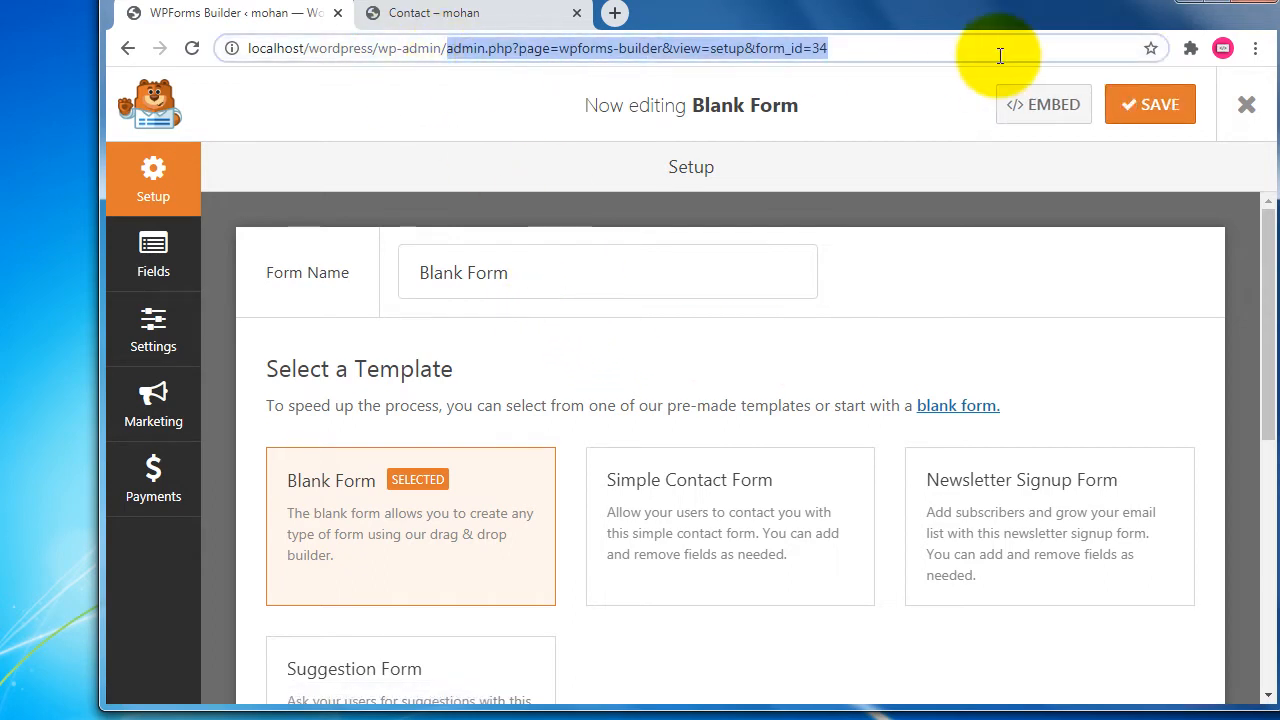
pyautogui.press('BackSpace')
pyautogui.press('Return')
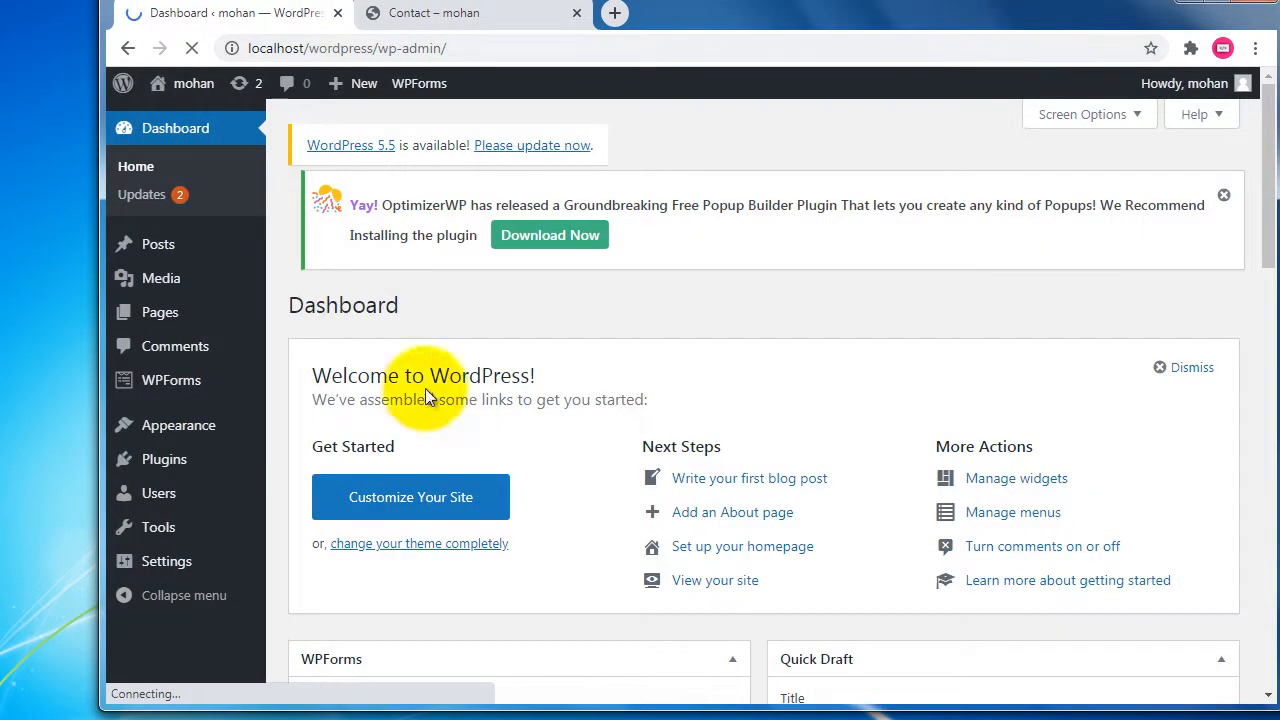
# Copy the Blank Form's shortcode [wpforms id="34"] from the WPForms forms list.
pyautogui.click(172, 386)
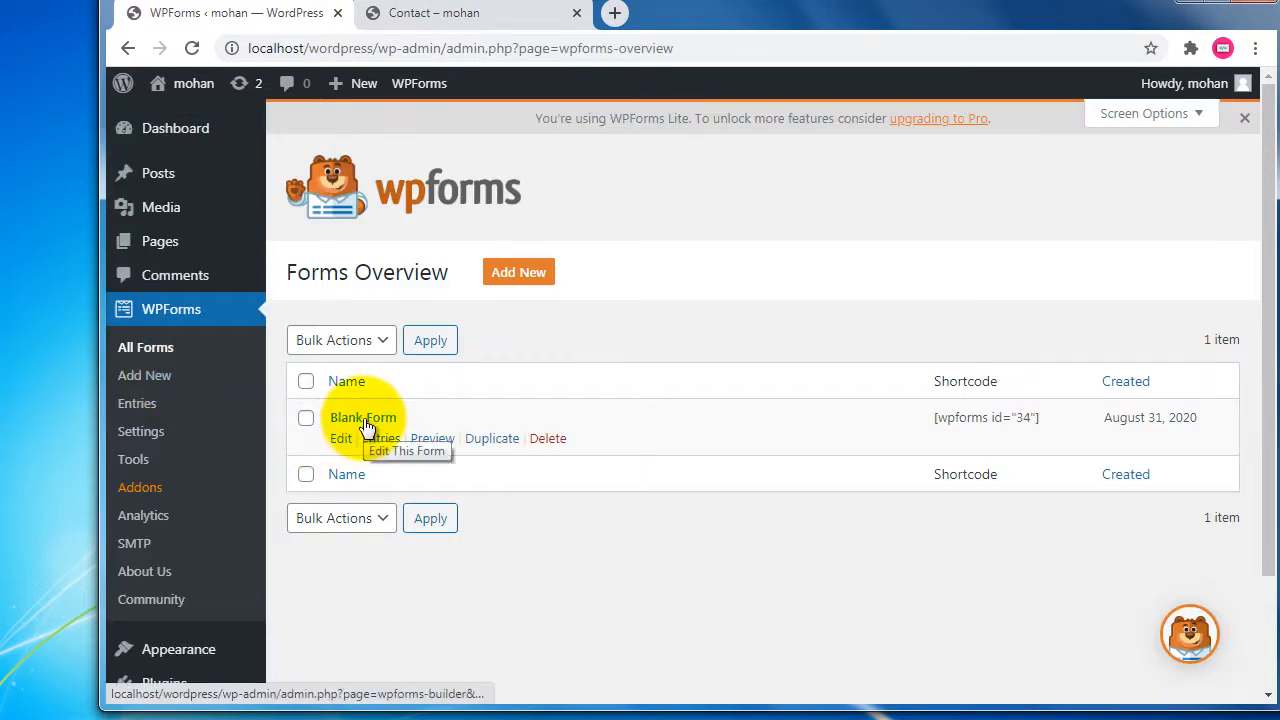
pyautogui.moveTo(963, 381); pyautogui.dragTo(997, 381)
pyautogui.tripleClick(996, 418)
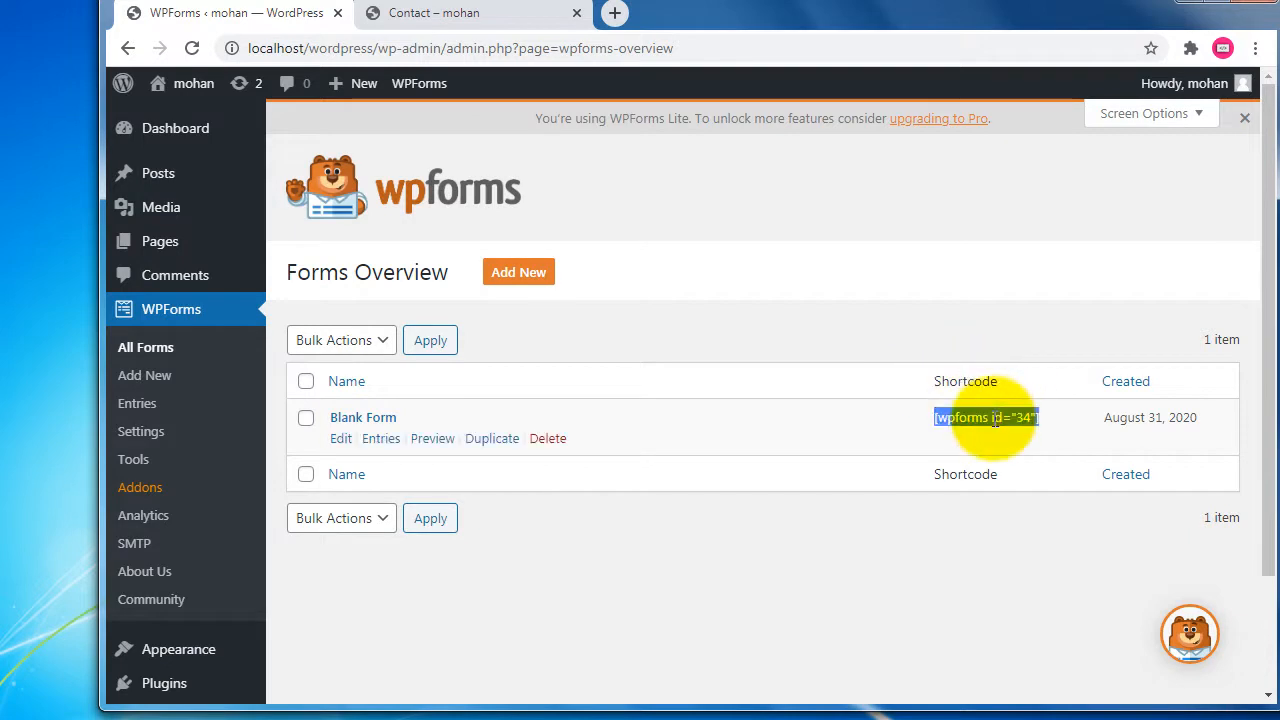
pyautogui.rightClick(995, 418)
pyautogui.click(994, 431)
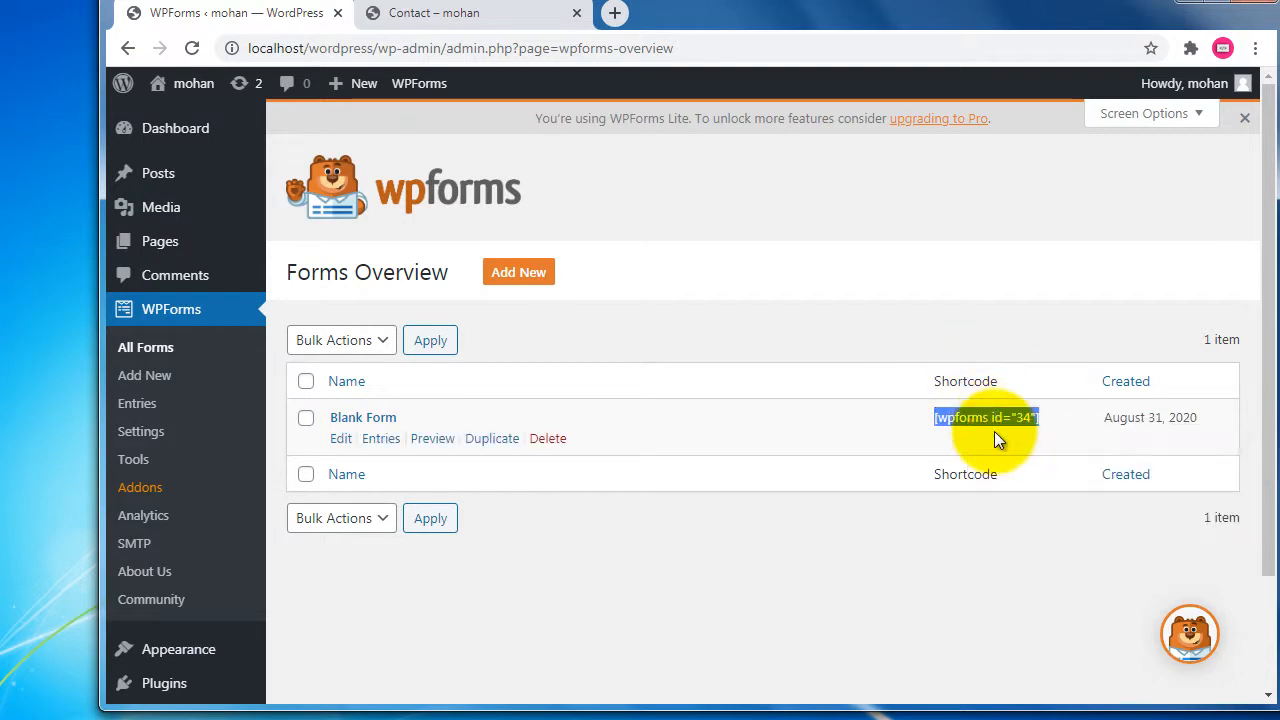
# Check the live Contact page, then open the admin Pages list.
pyautogui.click(495, 12)
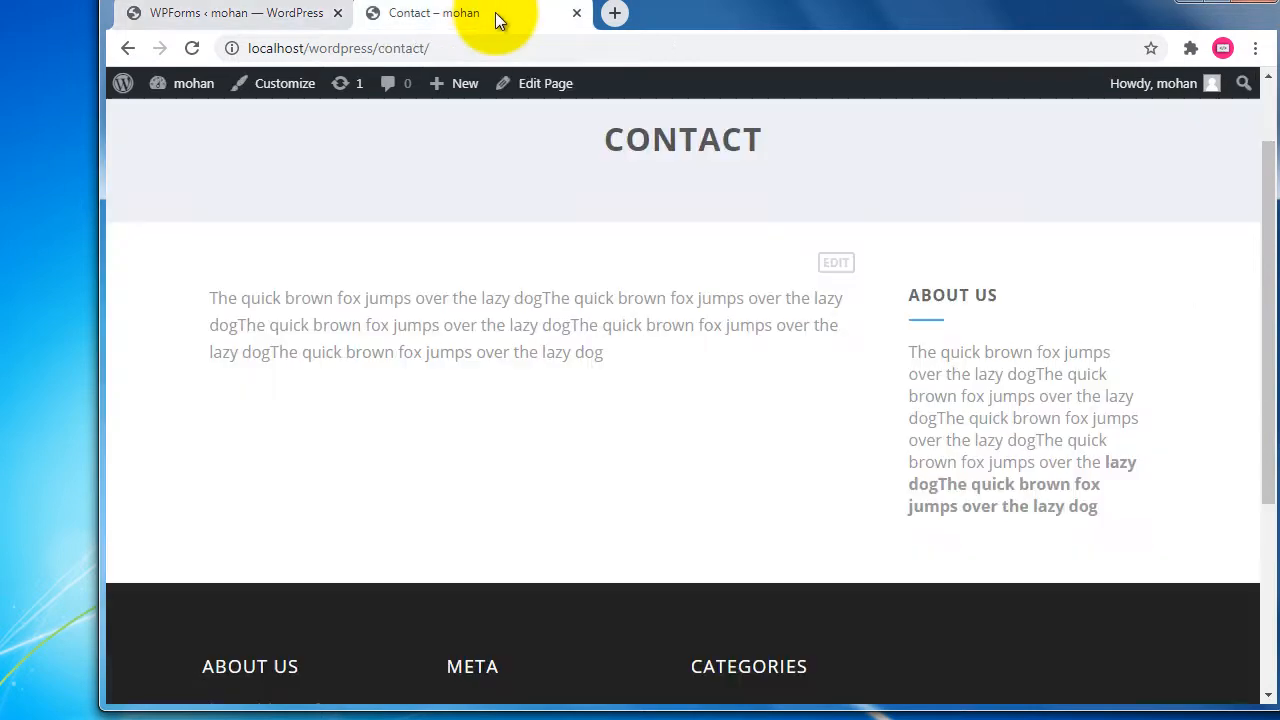
pyautogui.click(243, 20)
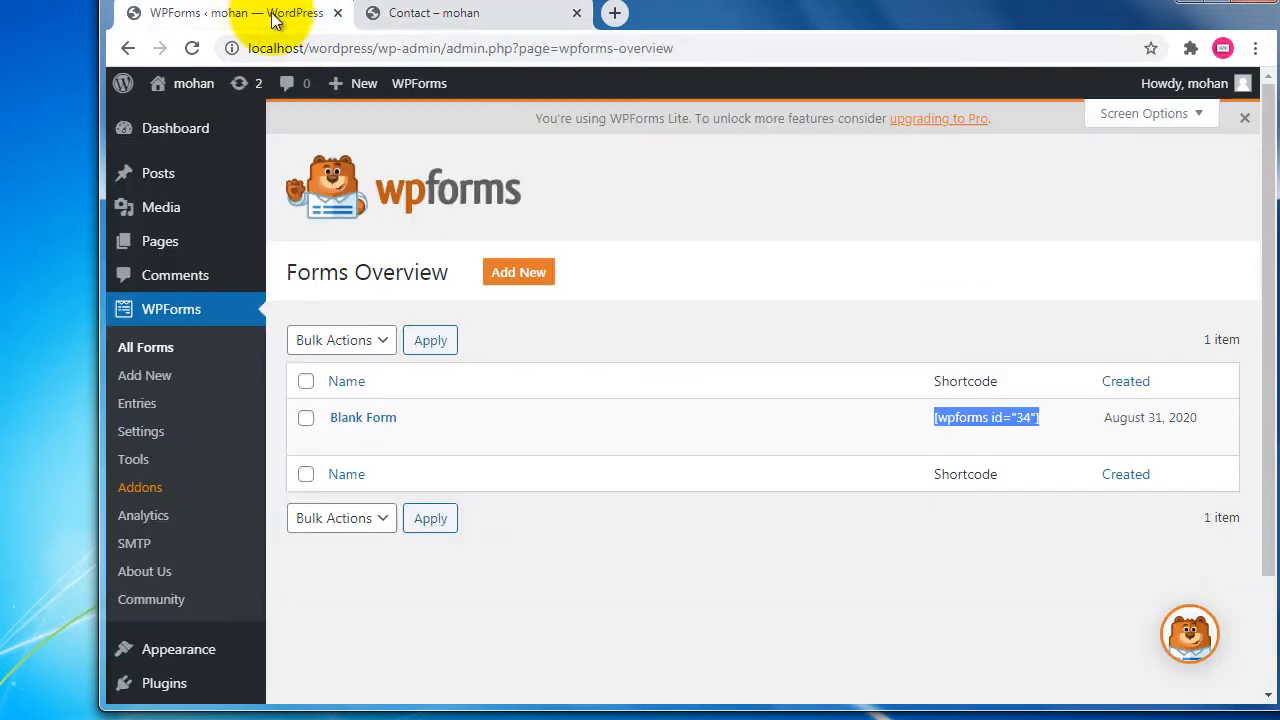
pyautogui.click(190, 248)
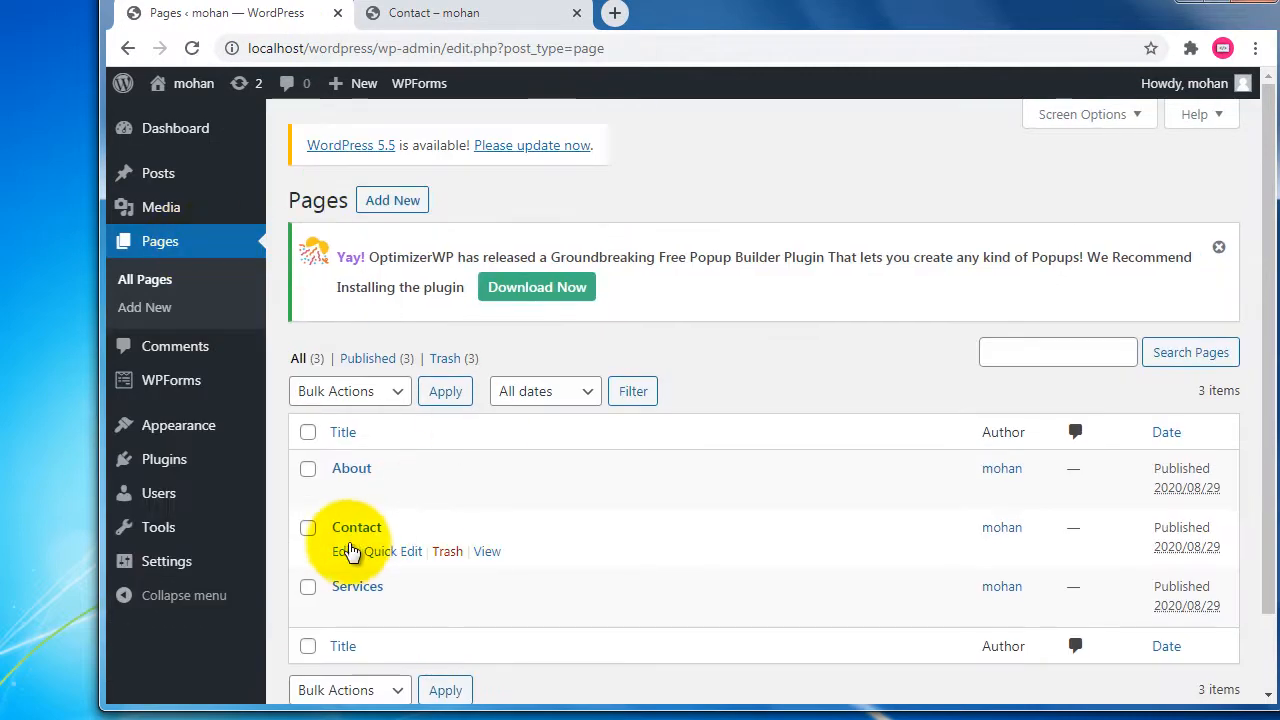
# Paste [wpforms id="34"] into the empty block on the Contact page, update it, and view it live.
pyautogui.click(343, 552)
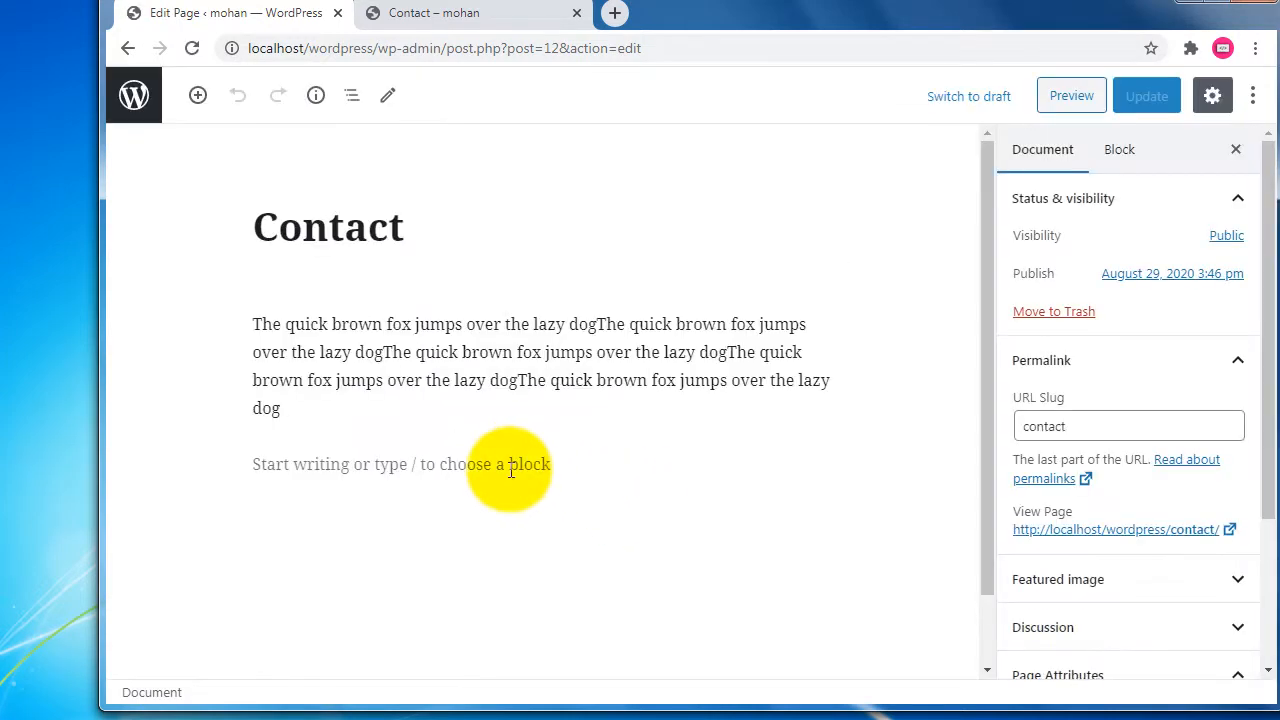
pyautogui.click(510, 470)
pyautogui.rightClick(396, 468)
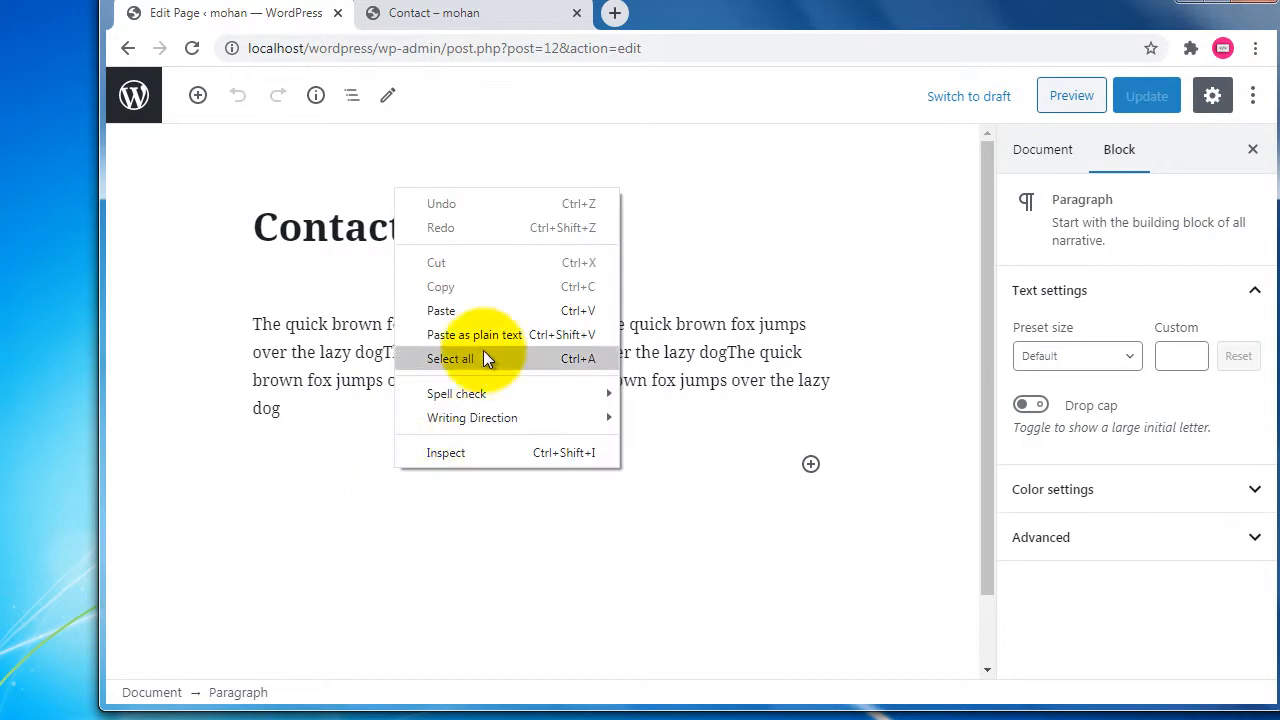
pyautogui.click(480, 314)
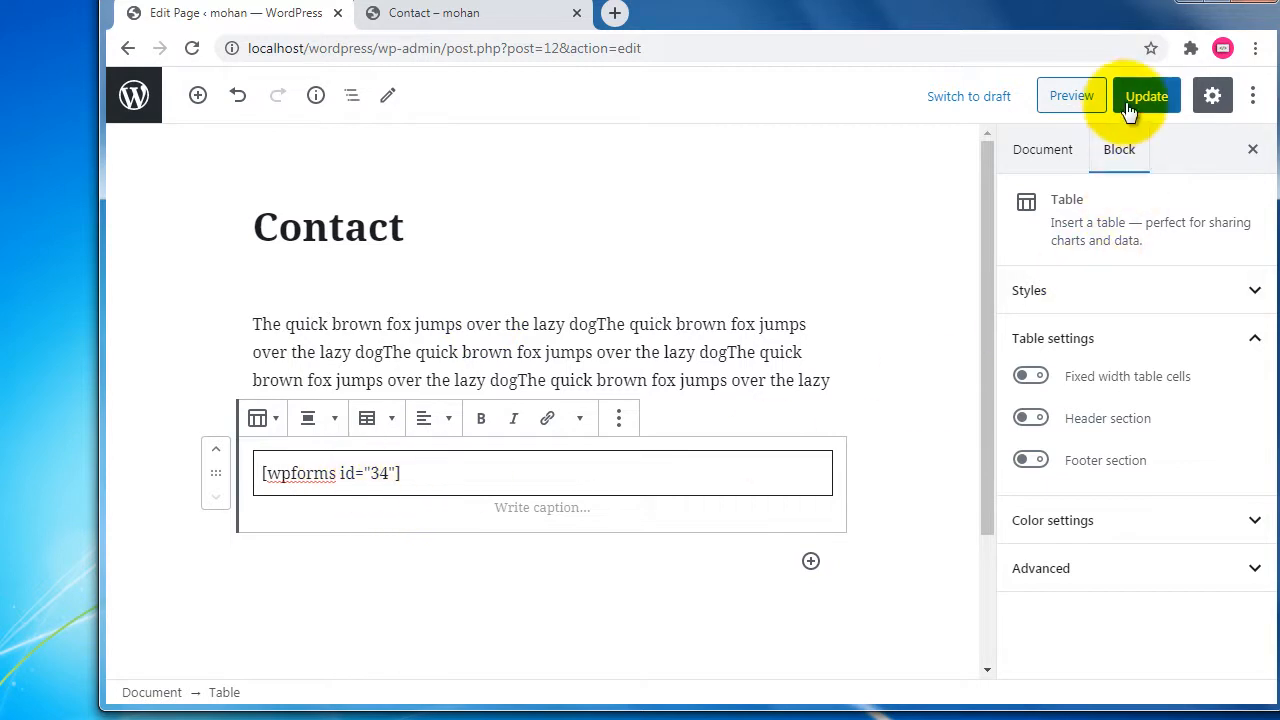
pyautogui.click(1147, 99)
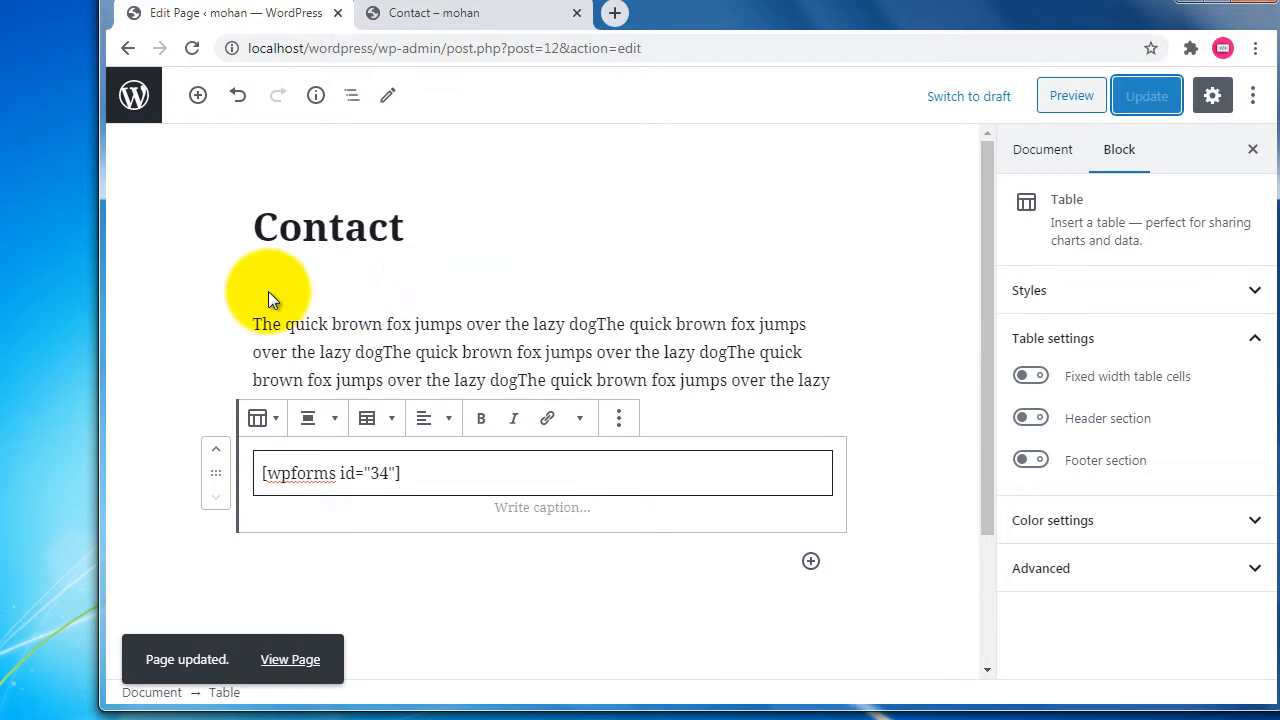
pyautogui.click(444, 20)
# Reload the Contact page and submit the empty form, flagging Your Name, Mobile No and Email as required.
pyautogui.click(192, 48)
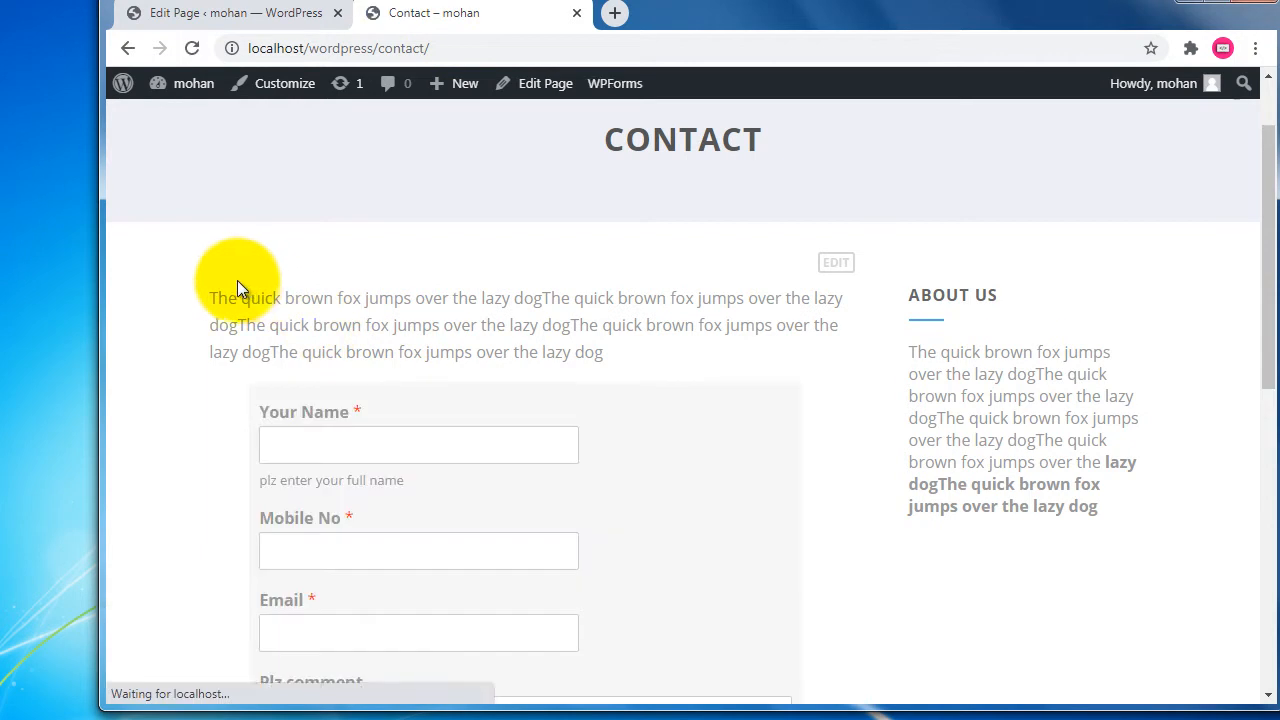
pyautogui.scroll(-2, 137, 258)
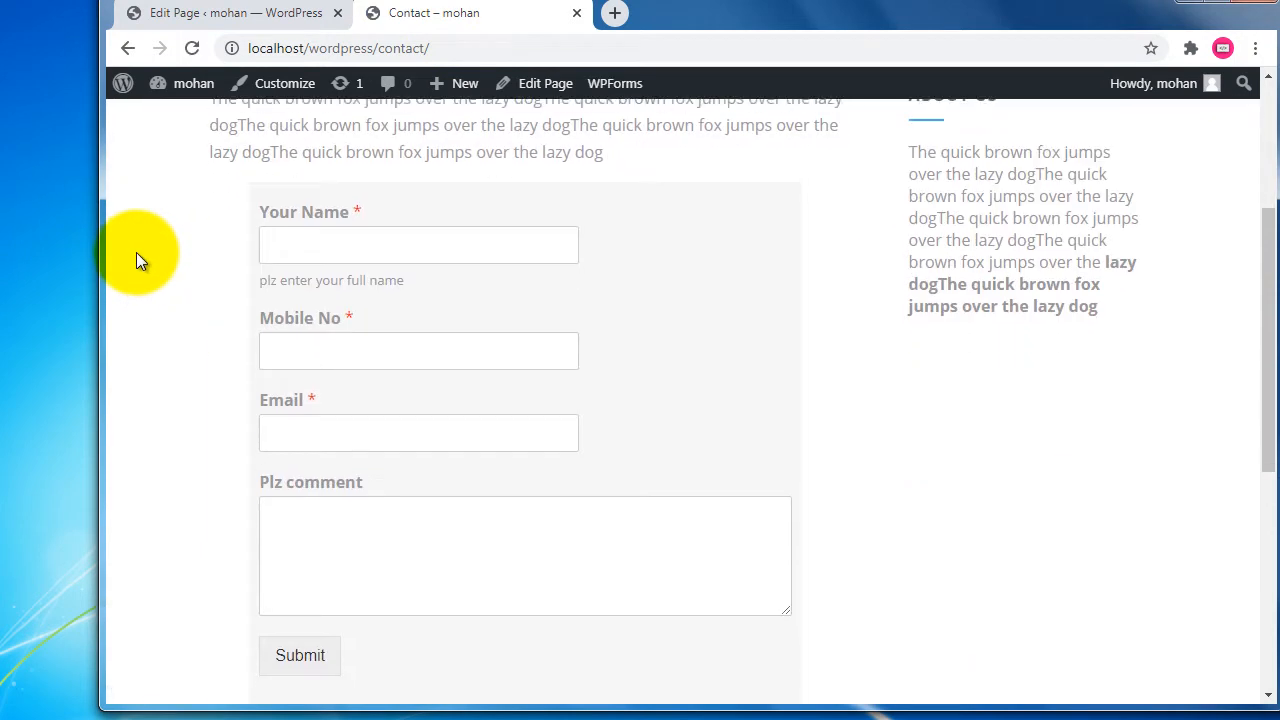
pyautogui.scroll(-2, 136, 252)
pyautogui.scroll(-1, 136, 252)
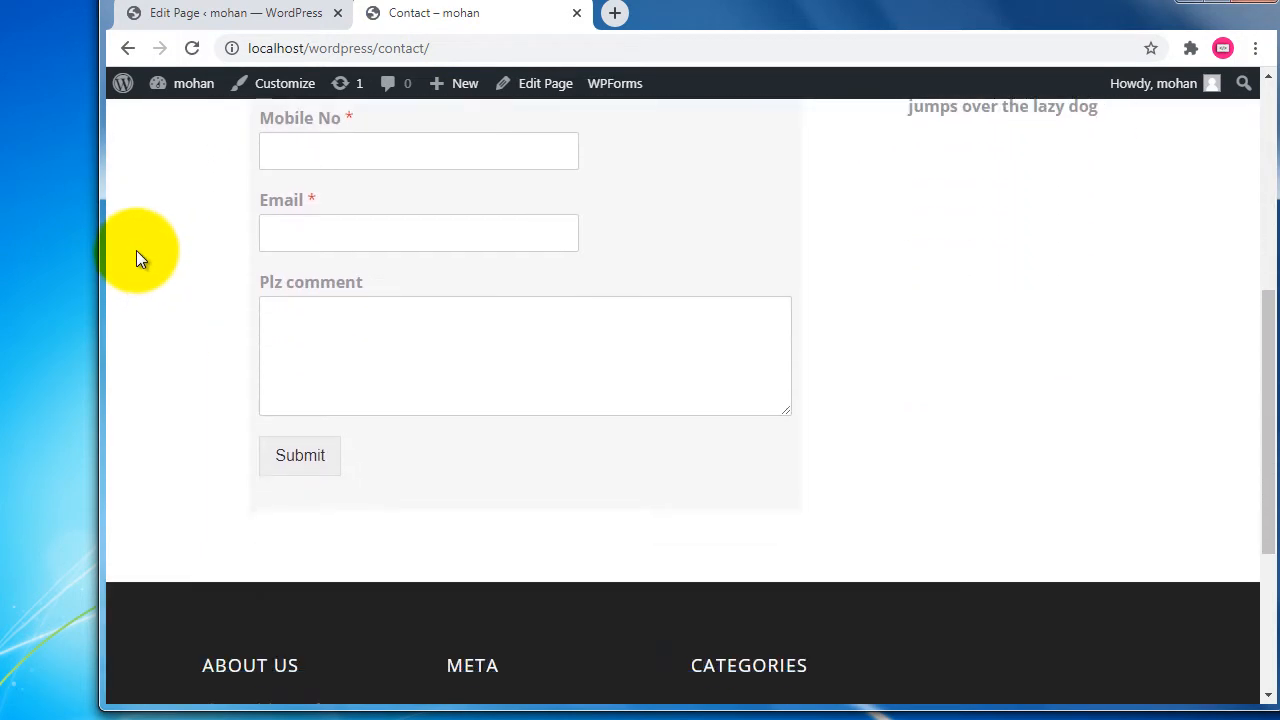
pyautogui.scroll(1, 136, 250)
pyautogui.scroll(1, 136, 250)
pyautogui.scroll(-1, 226, 304)
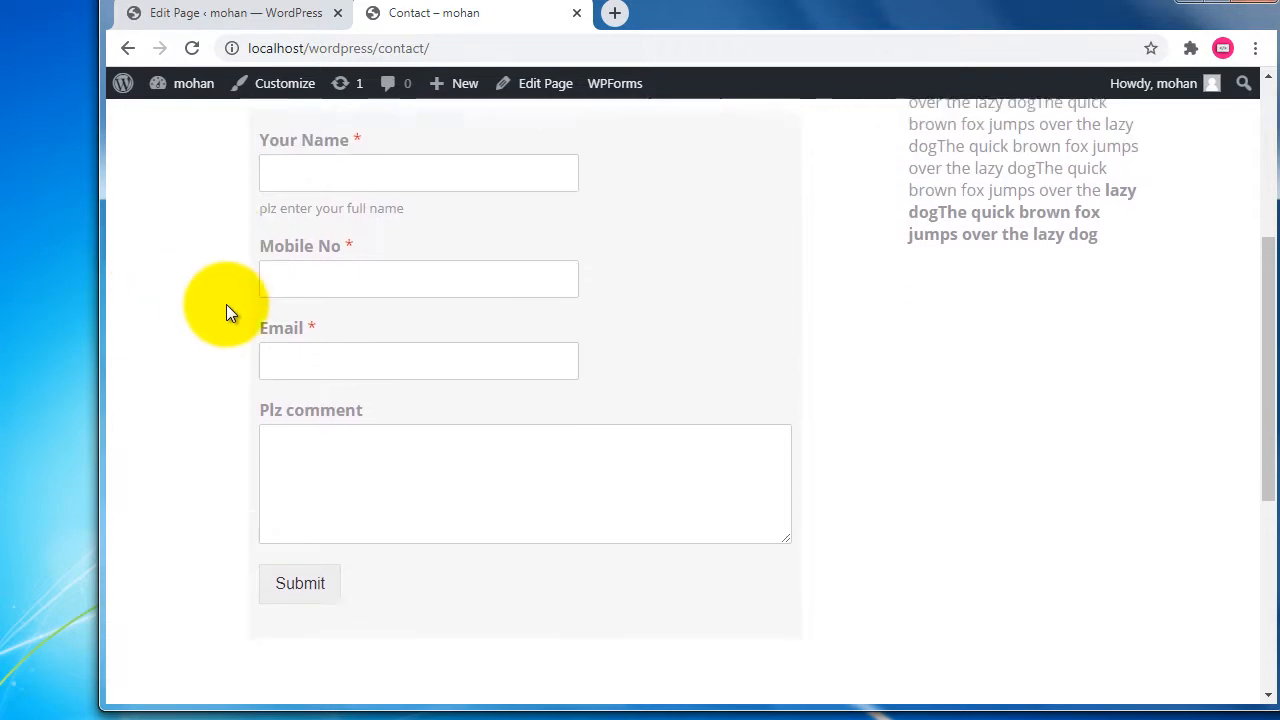
pyautogui.click(300, 557)
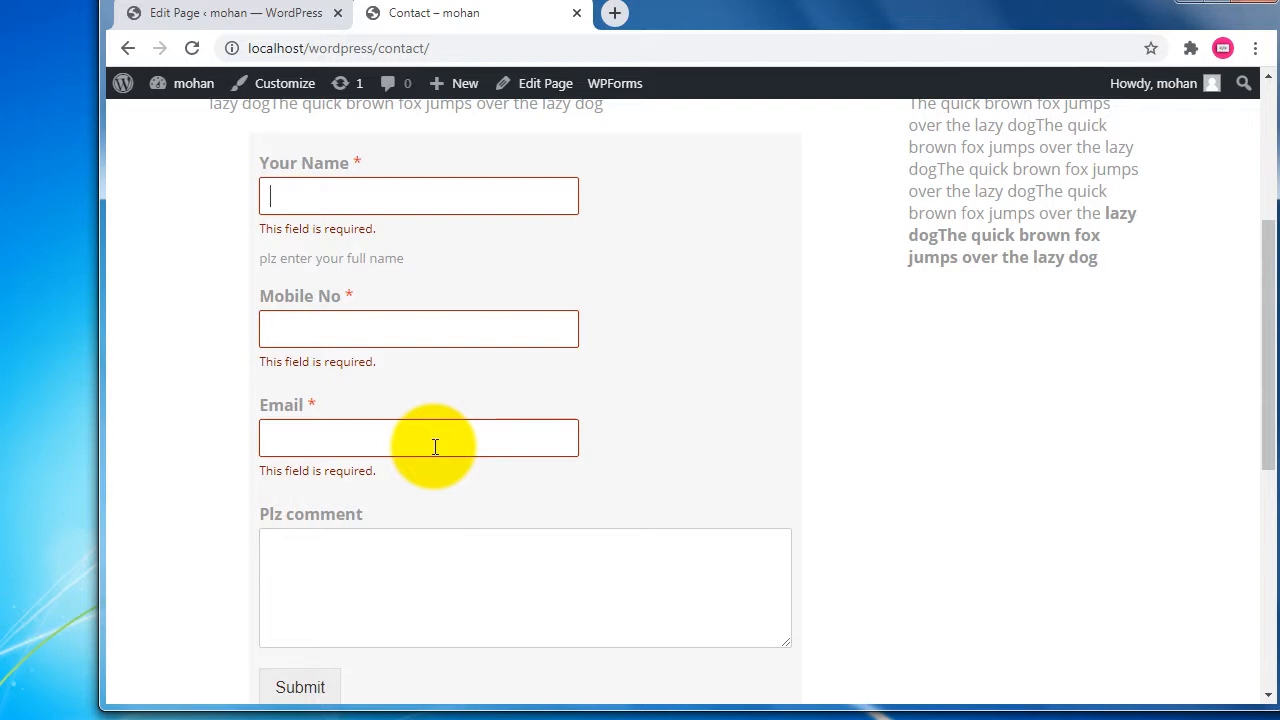
# Fill in a name, mobile number, email and the comment 'hi plz contact me', then submit.
pyautogui.write('mohan')
pyautogui.press('Tab')
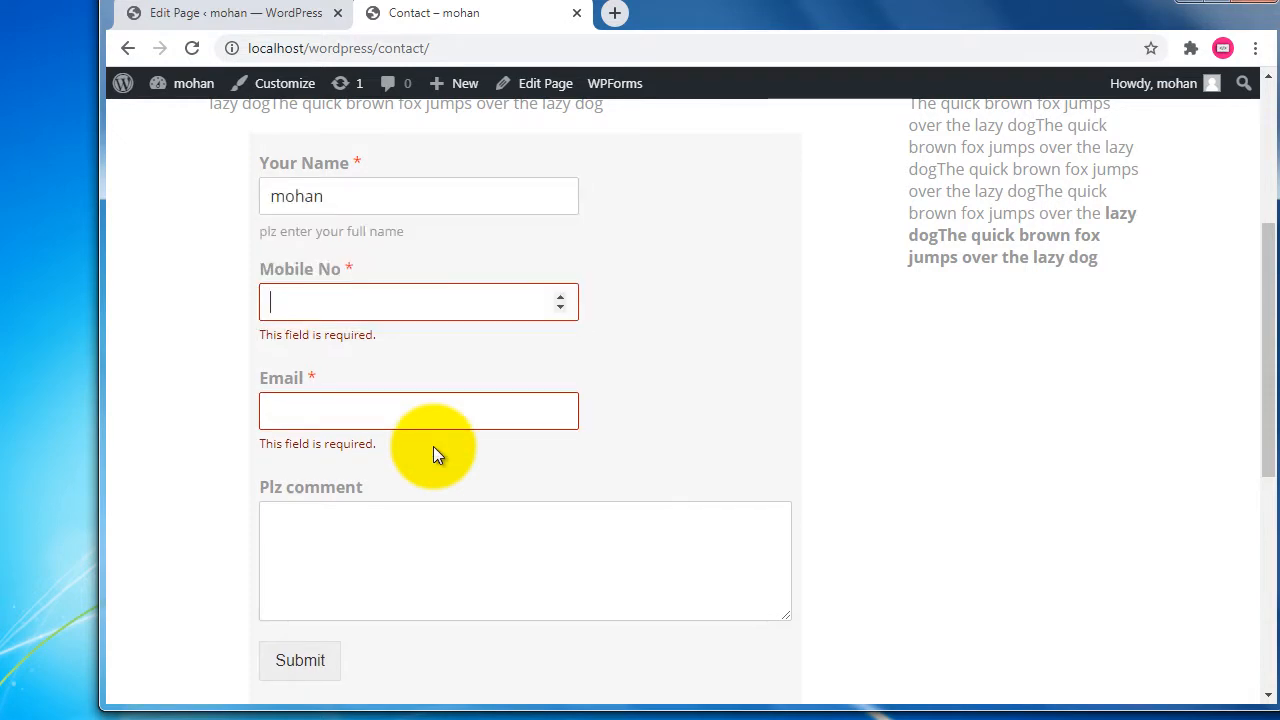
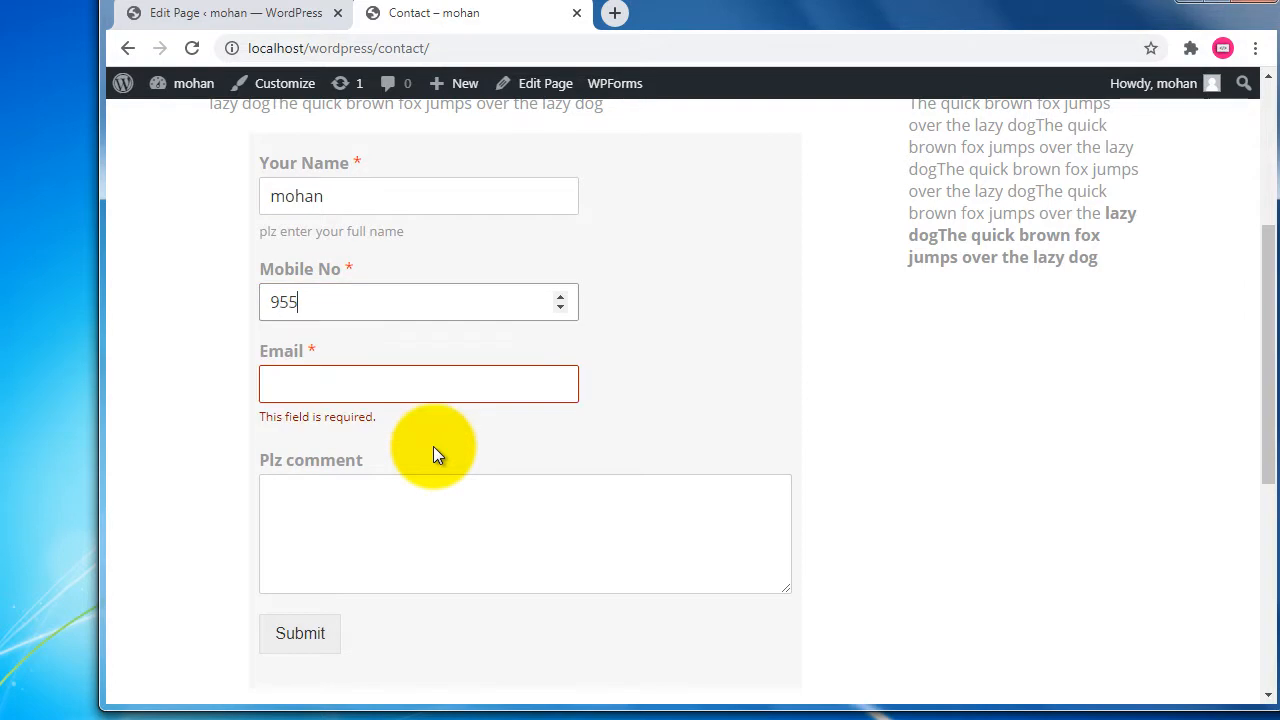
pyautogui.press('Tab')
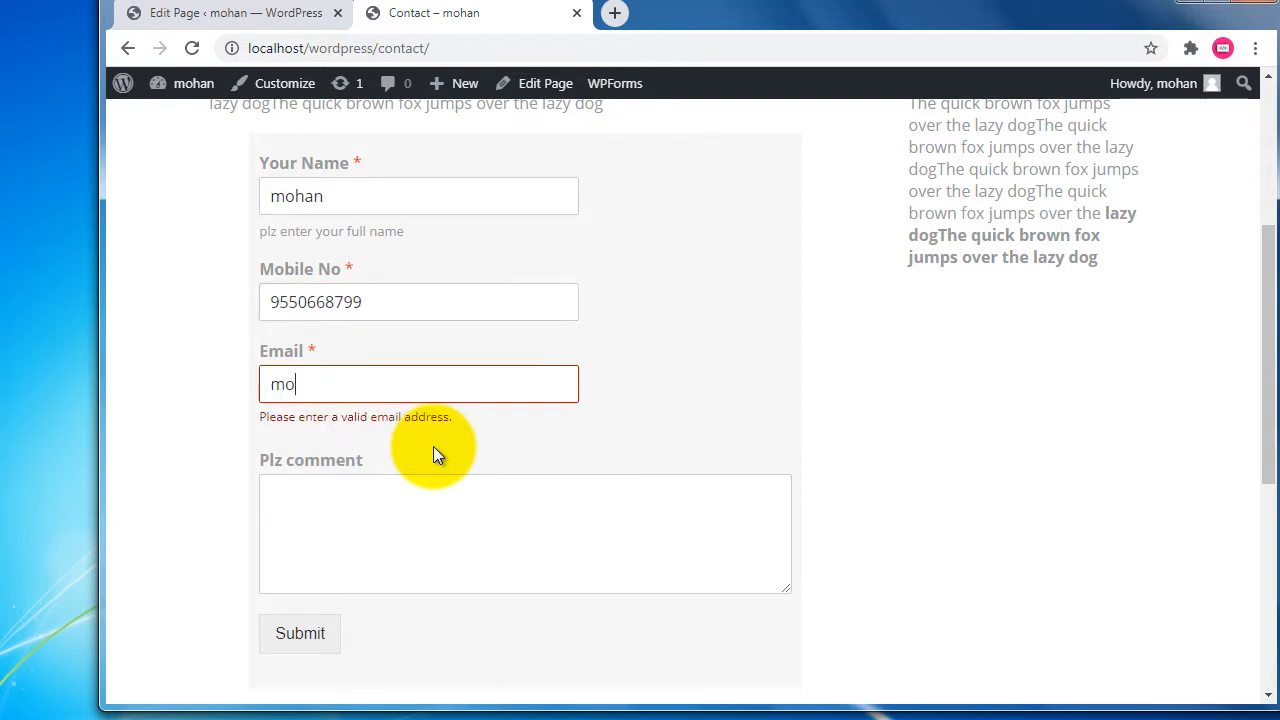
pyautogui.press('Tab')
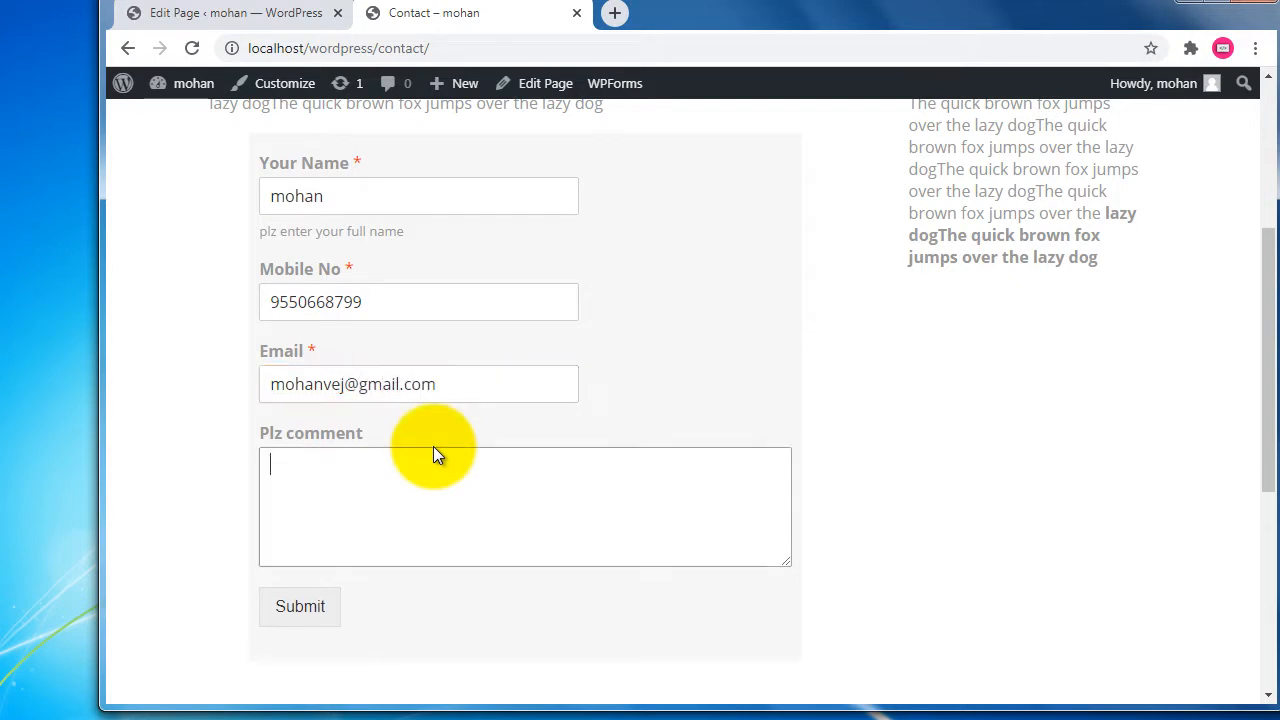
pyautogui.write('hi plz contact me')
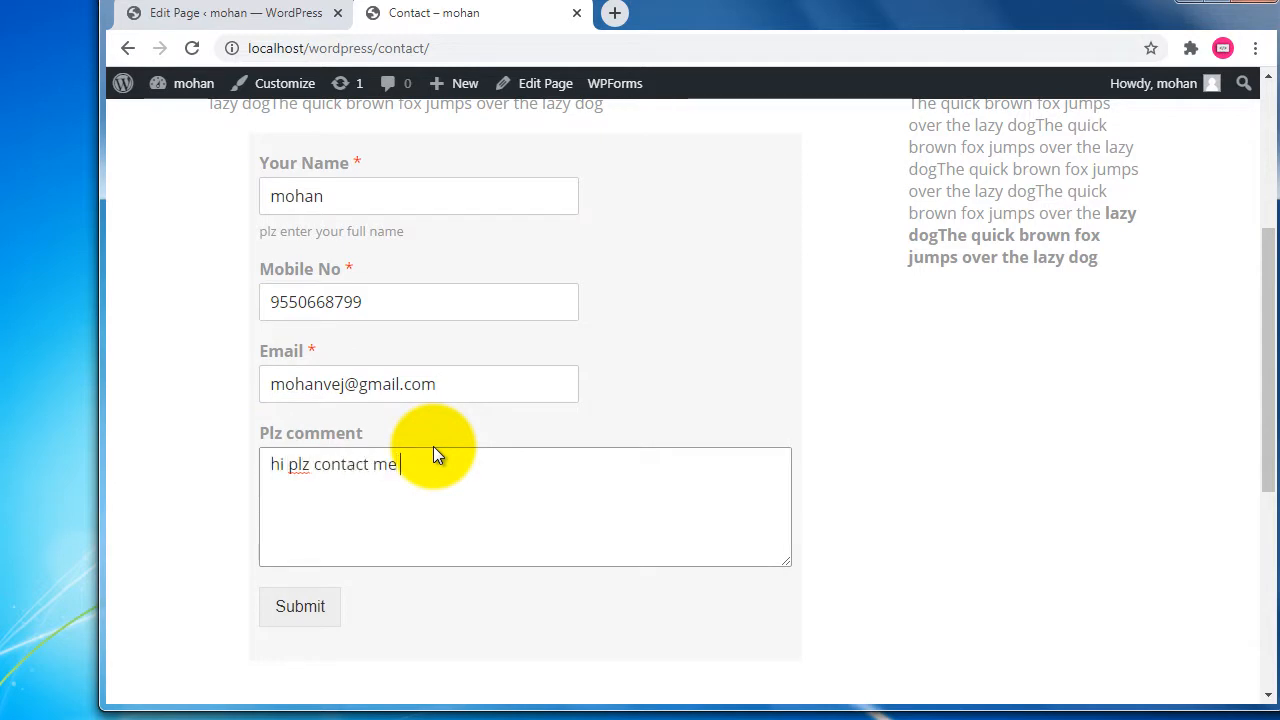
pyautogui.click(312, 612)
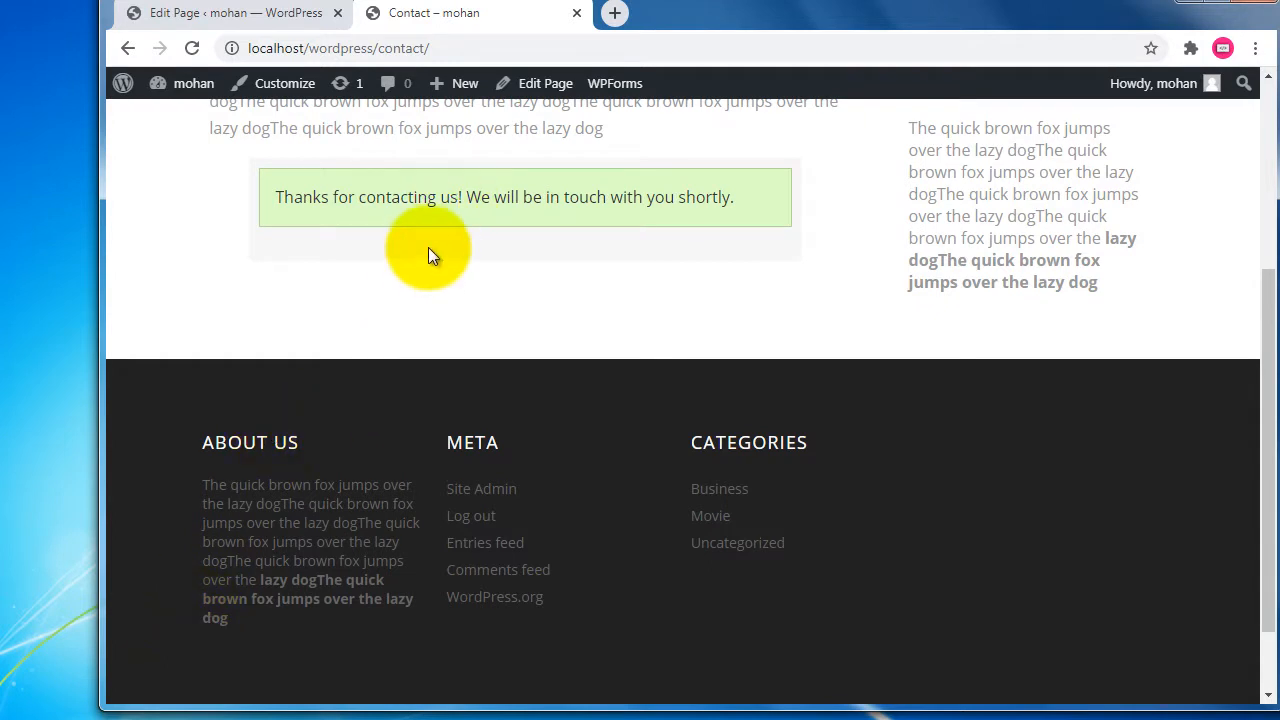
# Reload the Contact page after the thank-you message, confirming the form resubmission.
pyautogui.scroll(1, 423, 265)
pyautogui.moveTo(303, 297); pyautogui.dragTo(553, 414)
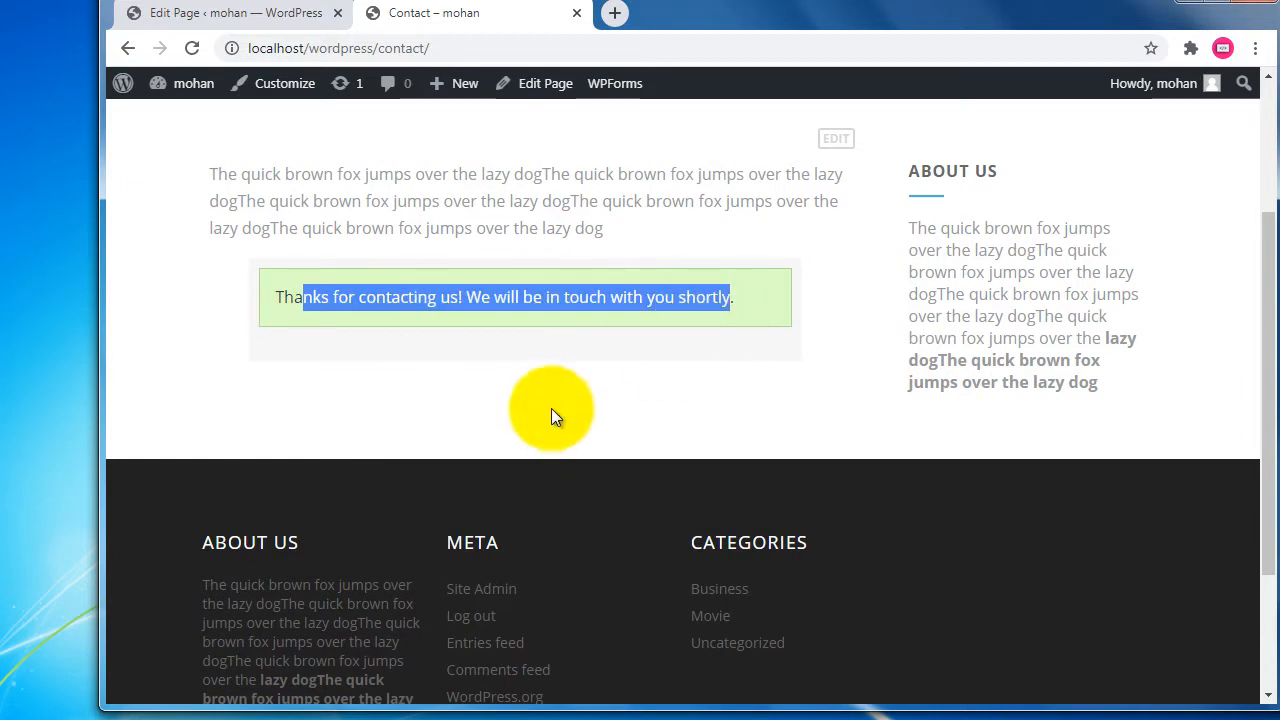
pyautogui.scroll(2, 360, 325)
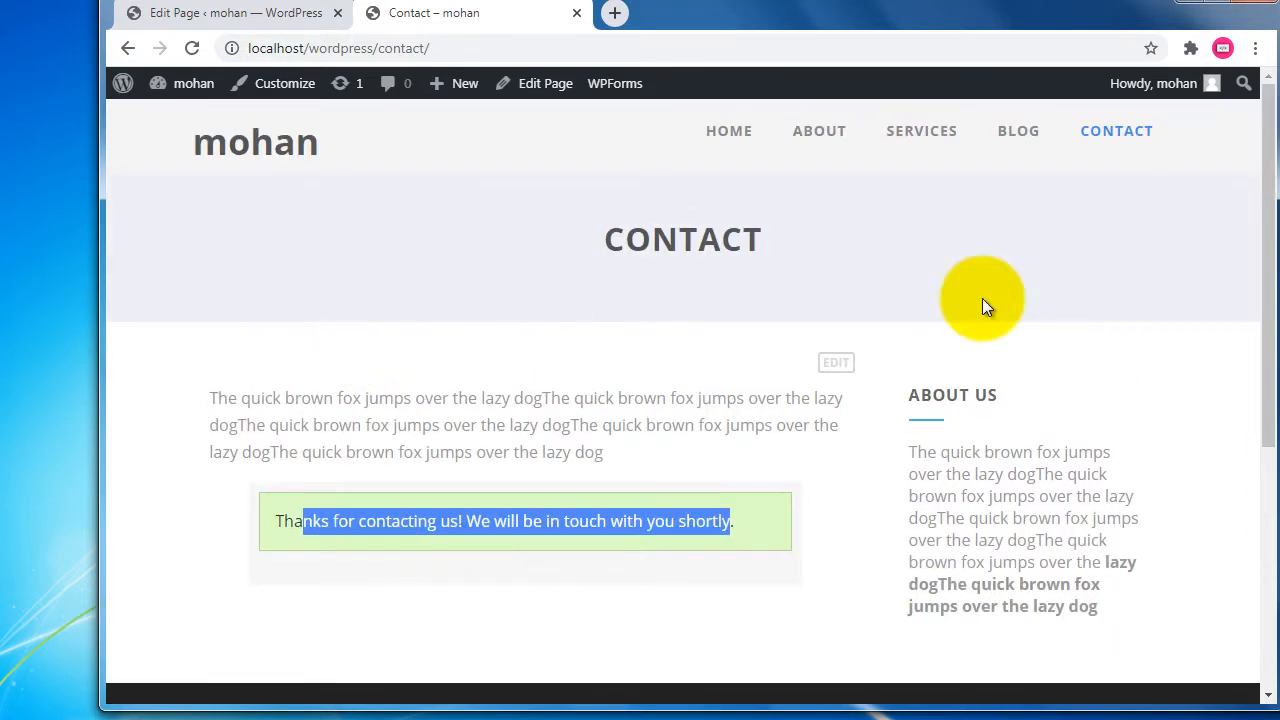
pyautogui.click(191, 48)
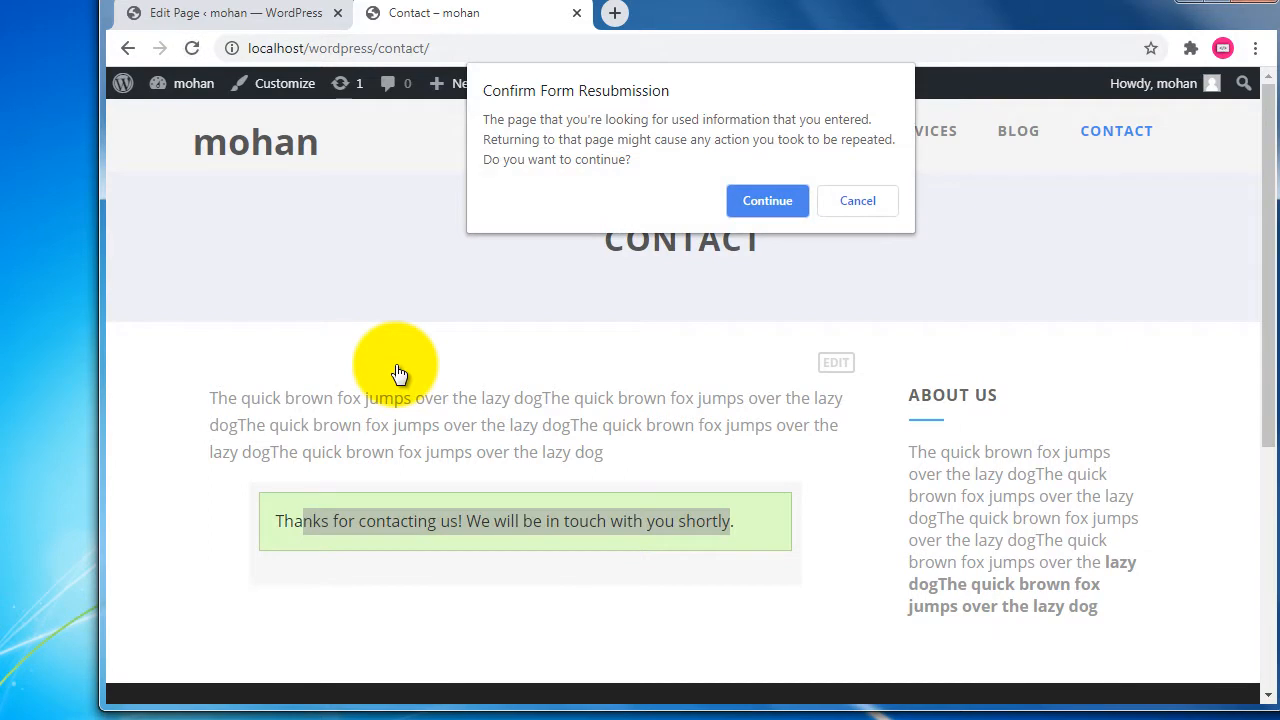
pyautogui.click(767, 200)
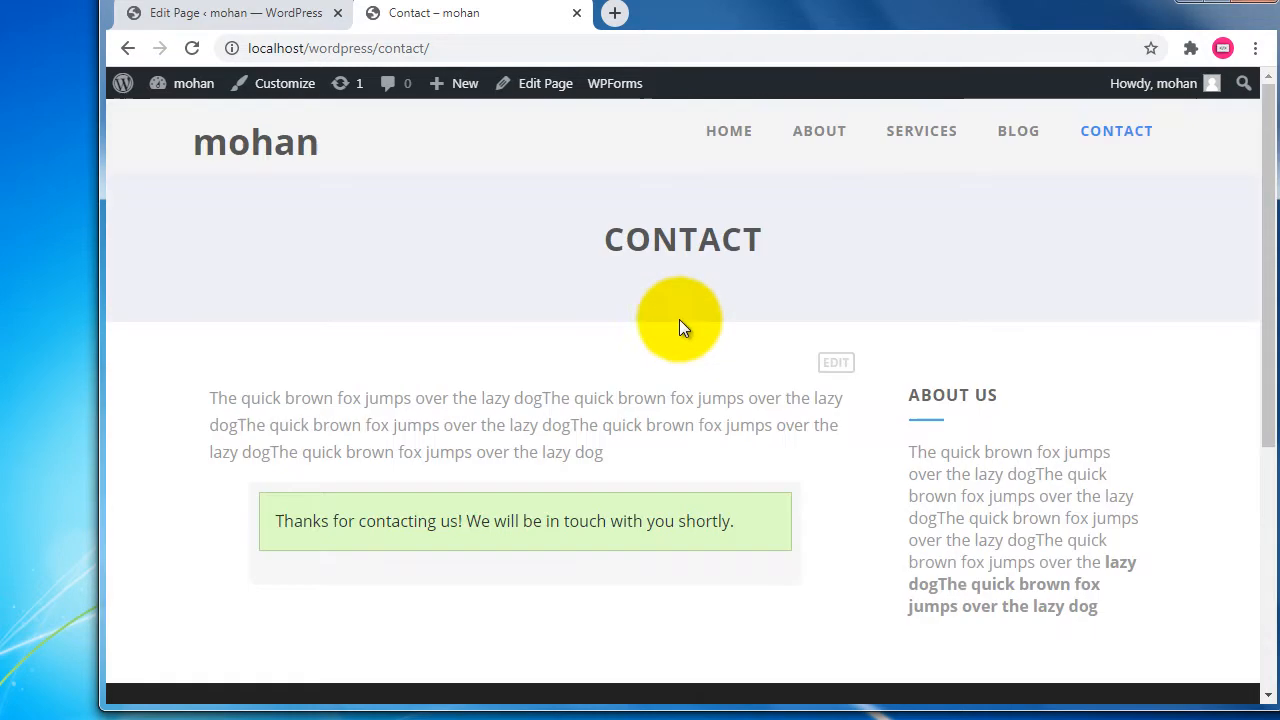
# Browse from Home back to the Contact page, then leave the page editor for the Pages list.
pyautogui.click(745, 135)
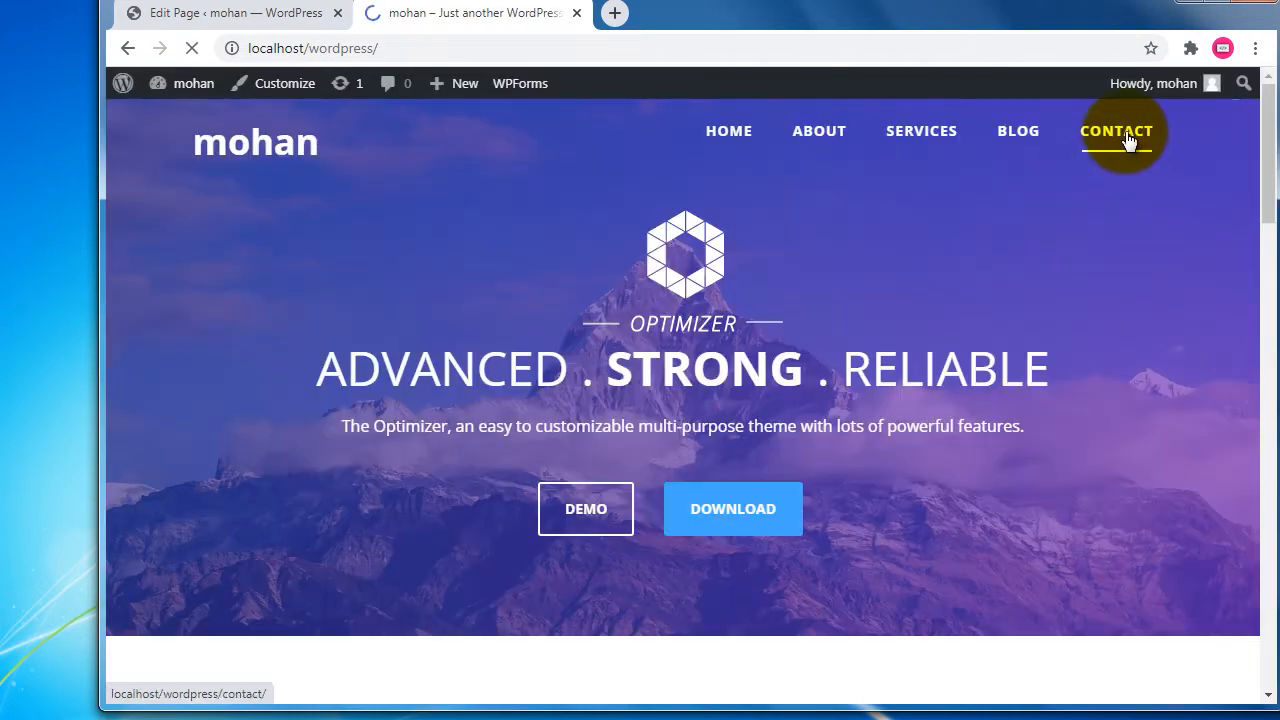
pyautogui.click(1128, 140)
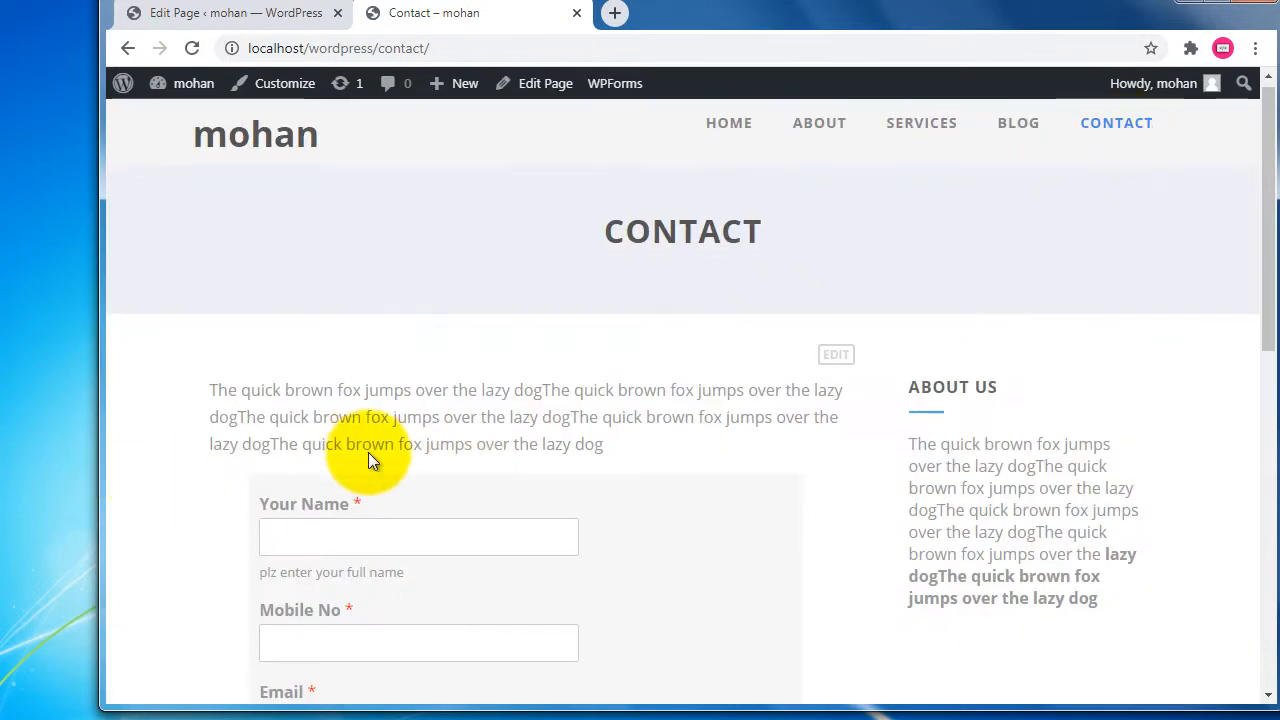
pyautogui.scroll(-3, 368, 455)
pyautogui.scroll(3, 290, 120)
pyautogui.click(214, 12)
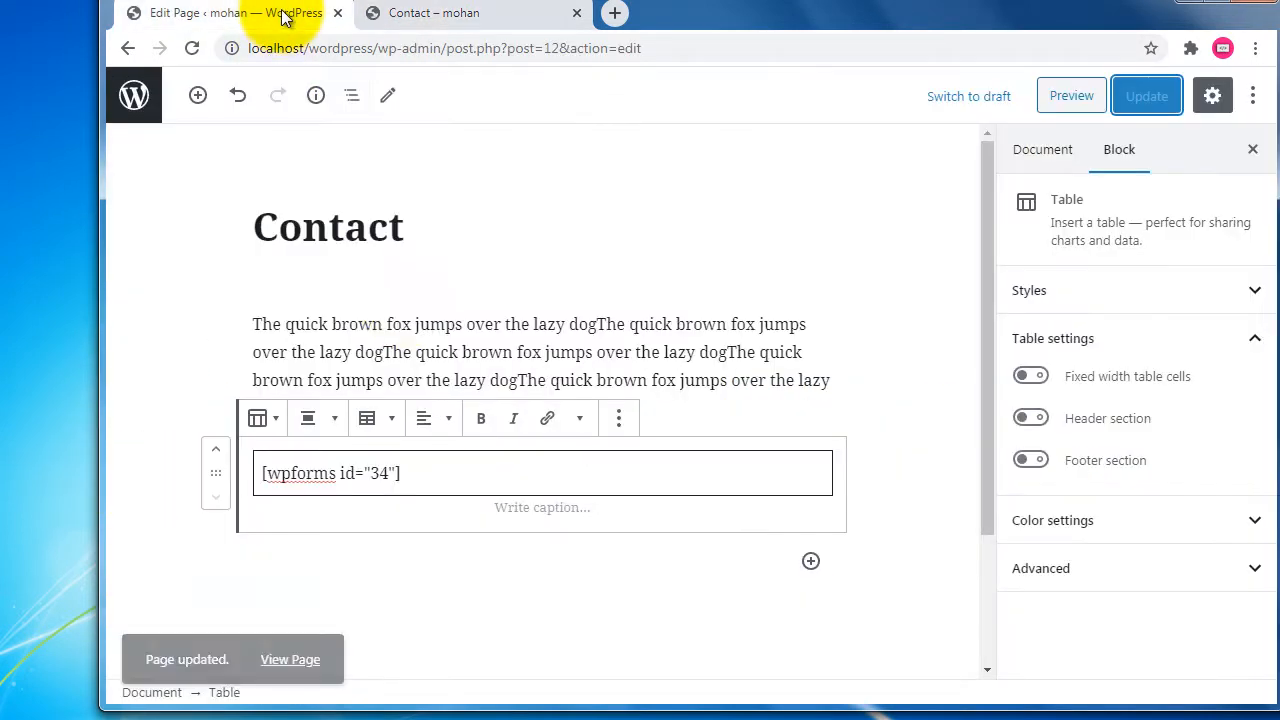
pyautogui.click(129, 91)
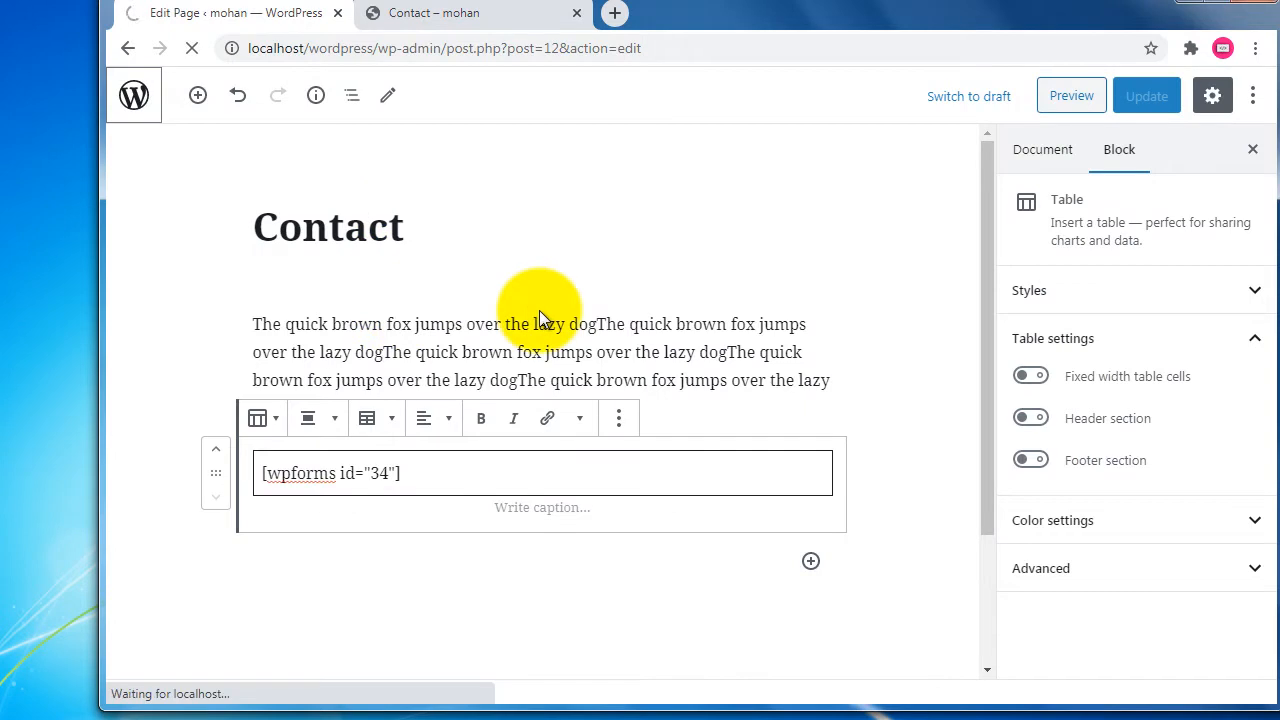